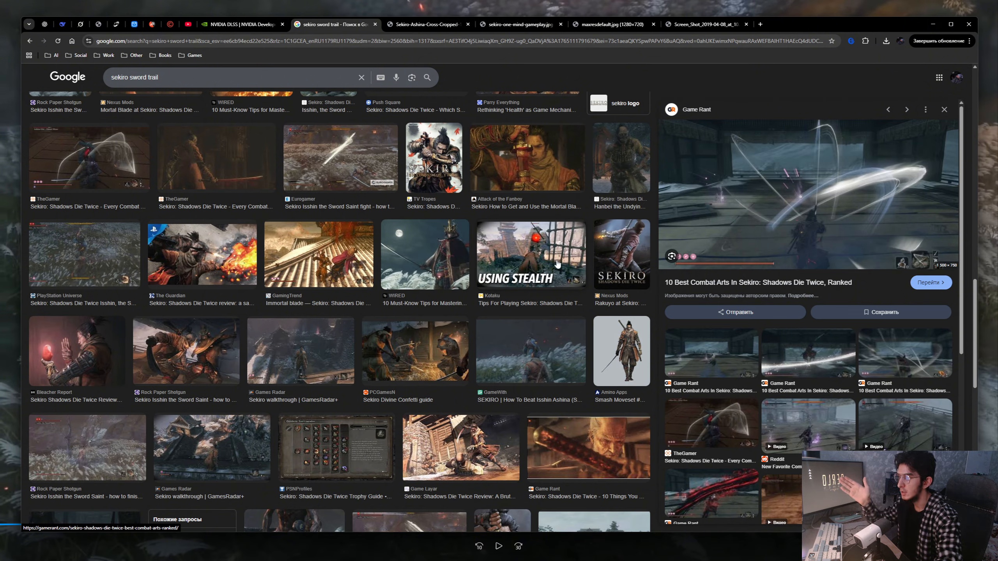
Look through the "sekiro sword trail" image results and the opened reference images of Sekiro slash effects
scroll(535, 287, down, 1)
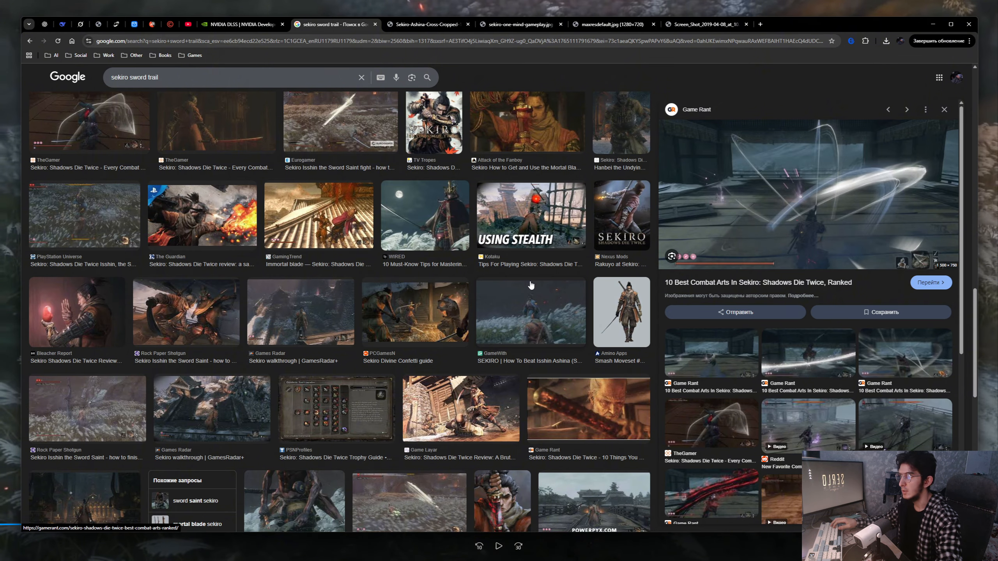
key(ctrl+Tab)
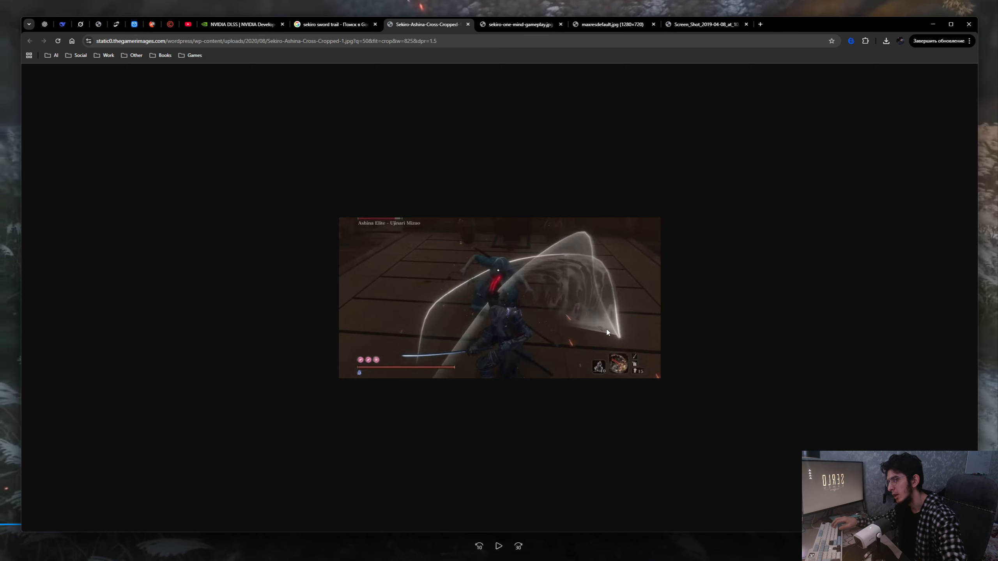
ctrl+scroll(596, 326, up, 2)
ctrl+scroll(596, 326, down, 2)
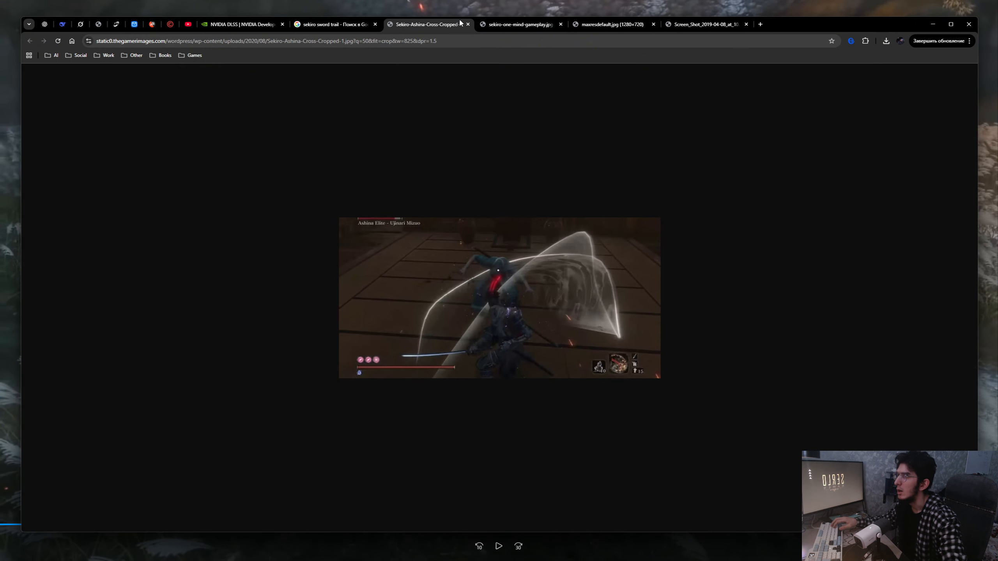
key(ctrl+Tab)
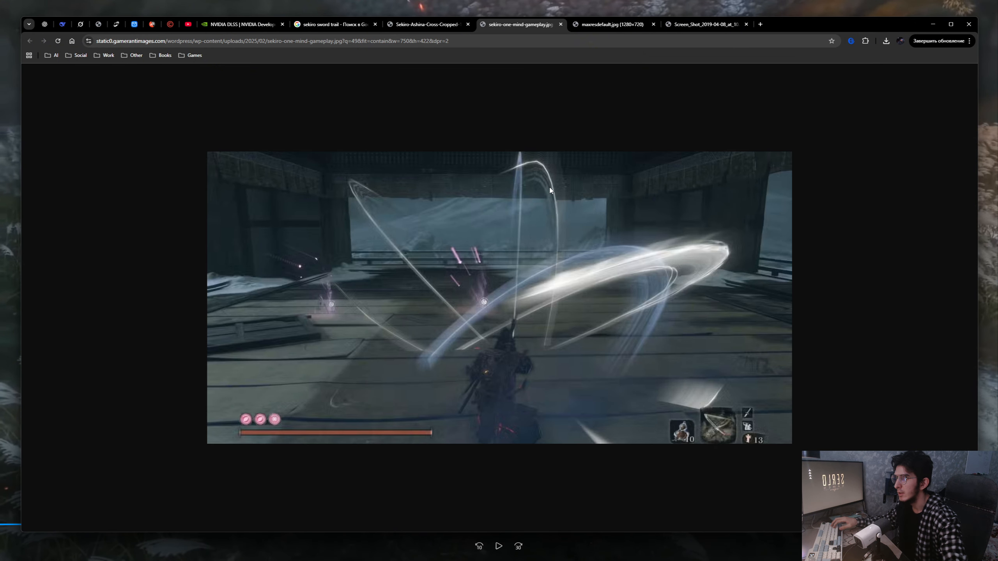
click(609, 26)
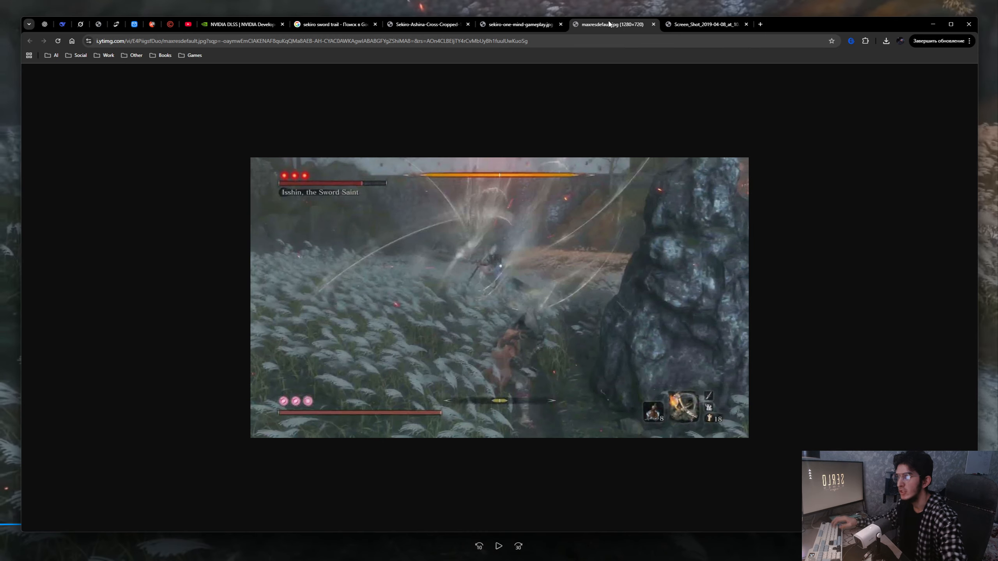
click(687, 25)
Select a screen capture region around the Isshin slash image and try tracing the trail's bright outer edge in red
key(Print)
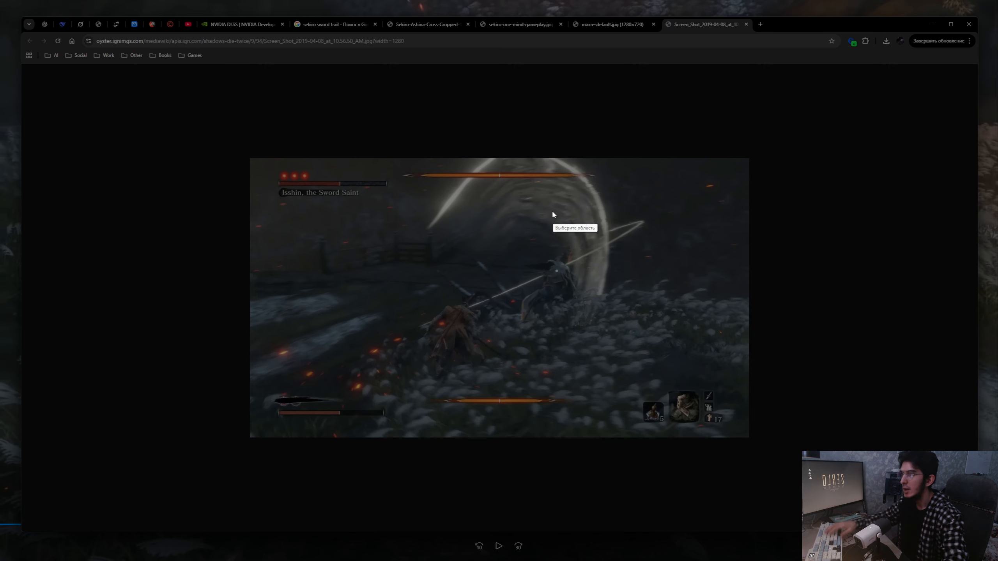
drag(361, 103, 692, 425)
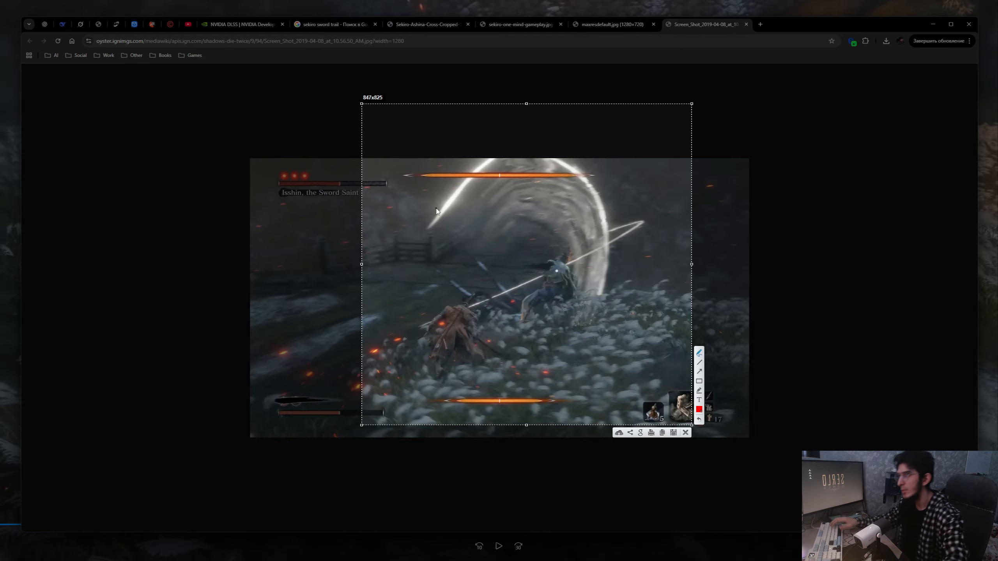
mouse_move(431, 229)
mouse_down()
mouse_move(465, 189)
mouse_move(526, 159)
mouse_move(607, 264)
mouse_up()
drag(606, 308, 606, 309)
key(ctrl+z)
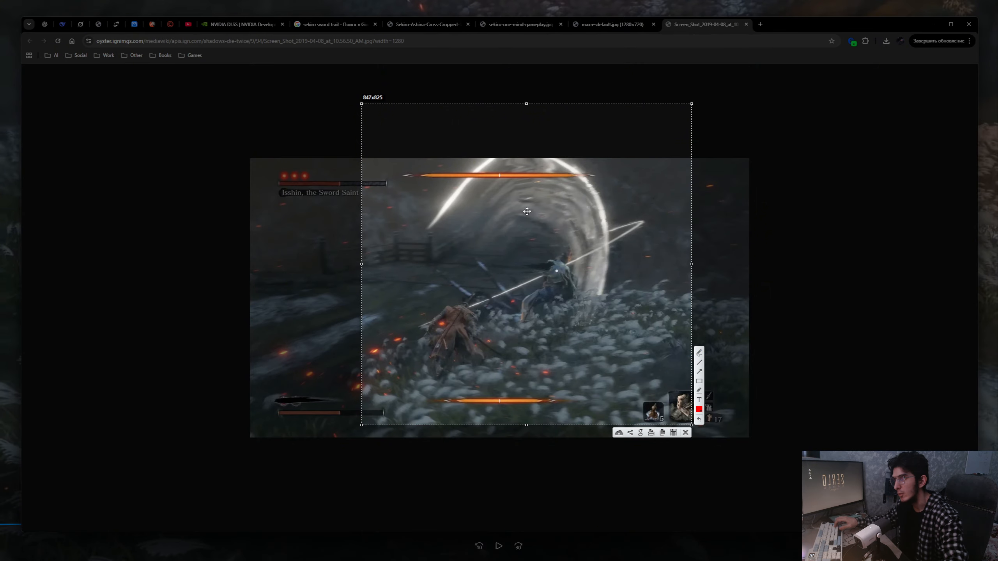
Sketch over the wavy inner part of the slash trail in red, undo the strokes and close the screen capture
mouse_move(528, 170)
mouse_down()
mouse_move(519, 177)
mouse_move(594, 251)
mouse_move(592, 281)
mouse_up()
key(ctrl+z)
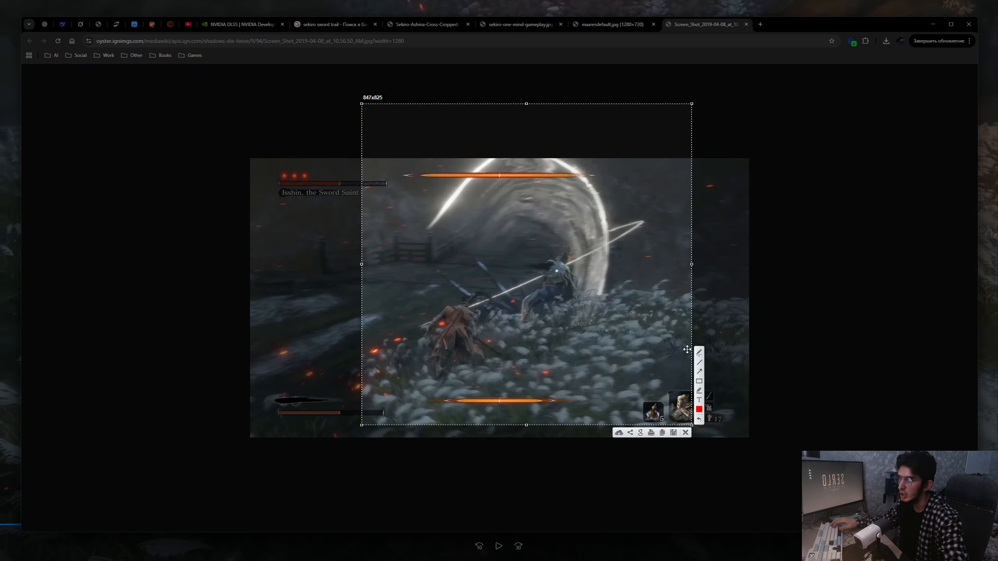
mouse_move(467, 226)
mouse_down()
mouse_move(592, 246)
mouse_move(590, 308)
mouse_up()
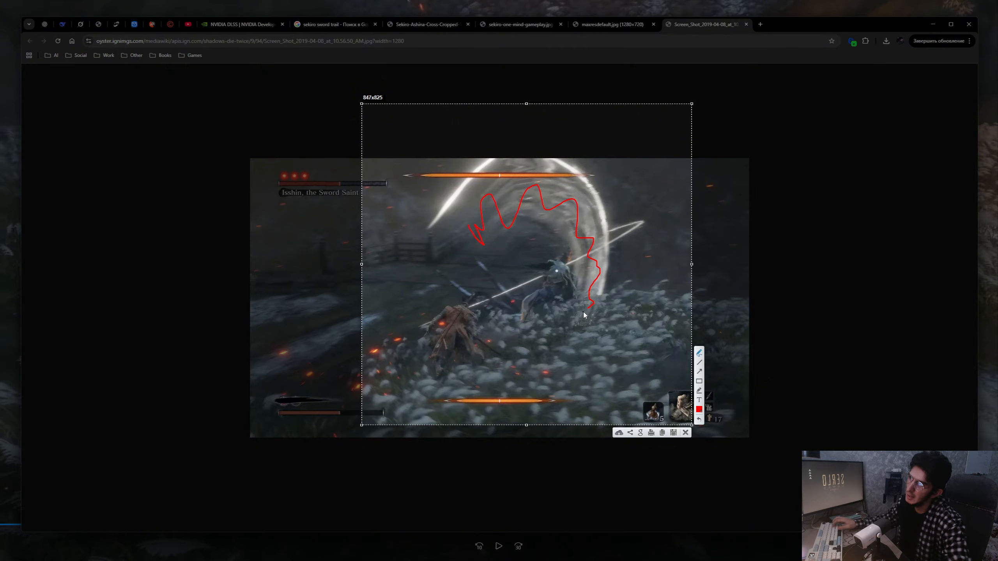
key(ctrl+z)
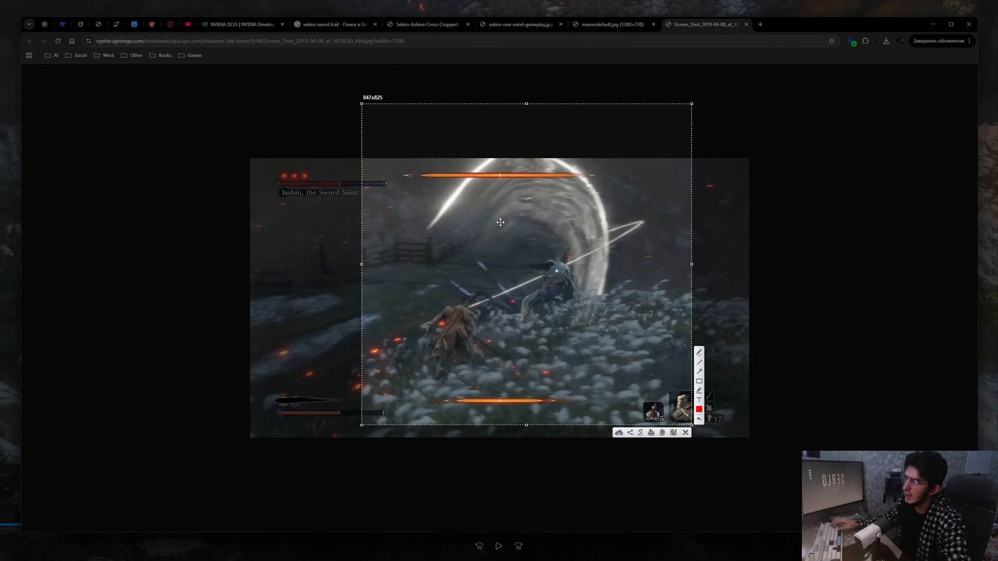
click(699, 353)
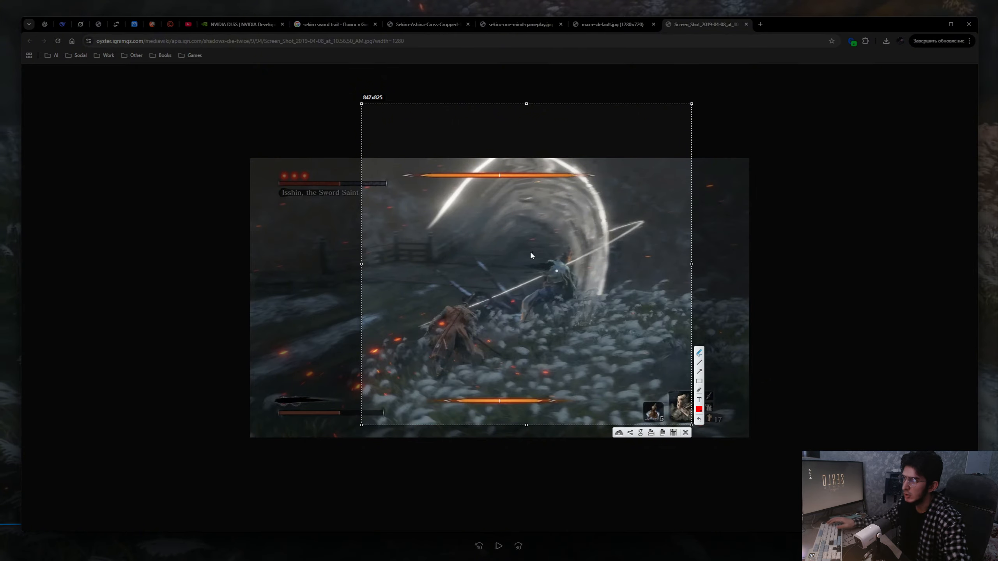
key(Escape)
Revisit the maxresdefault, sekiro-one-mind-gameplay and Sekiro-Ashina-Cross reference images to compare their sword trails
click(599, 25)
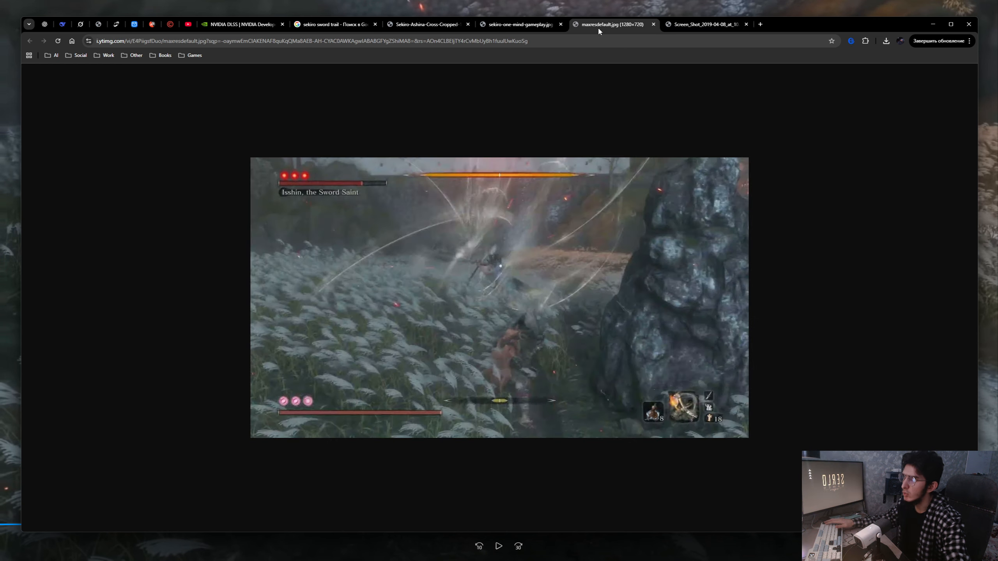
click(504, 25)
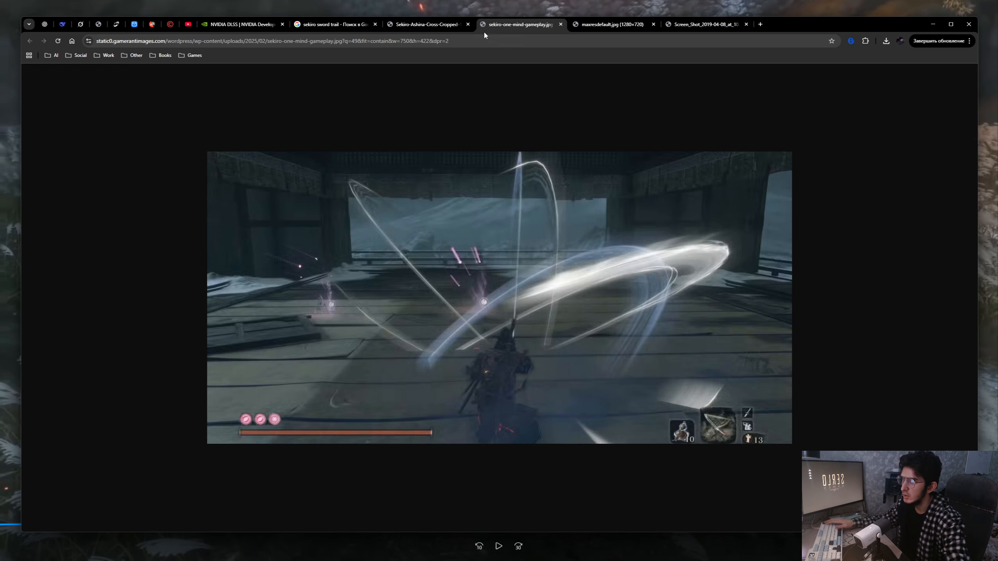
click(406, 28)
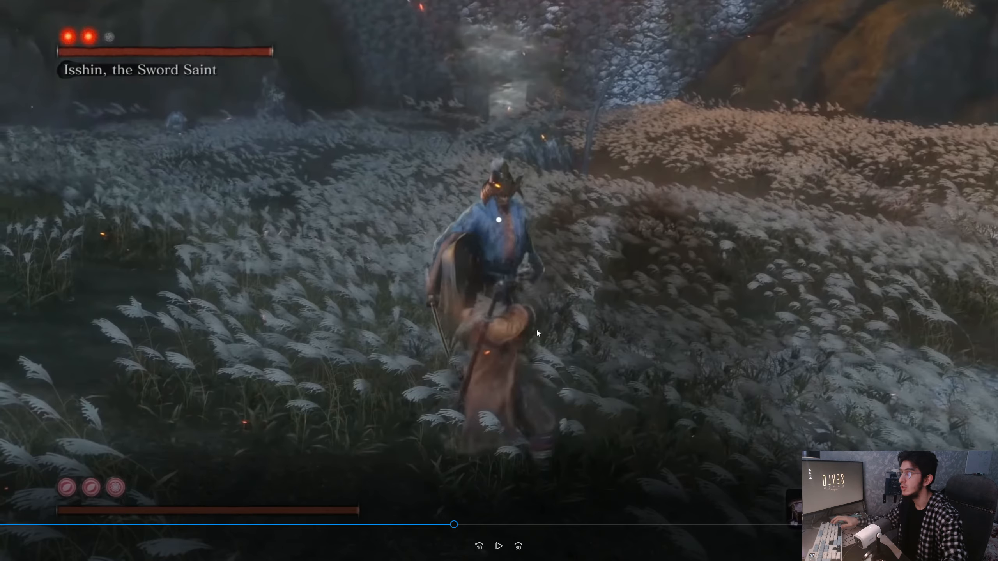
In the video player, play the Isshin fight clip, rewind slightly and pause on the white wisps during "How my blood boils!"
click(499, 547)
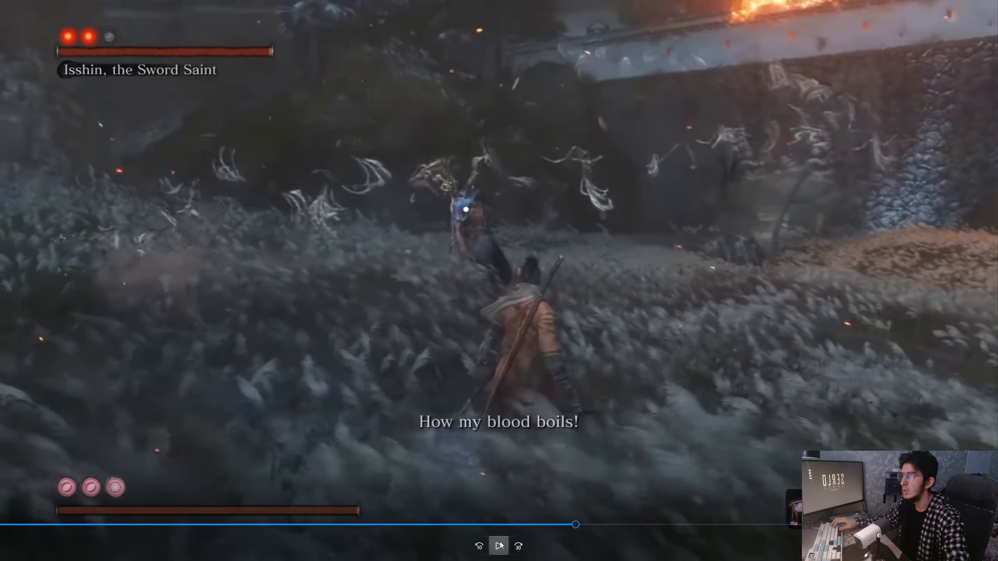
click(500, 547)
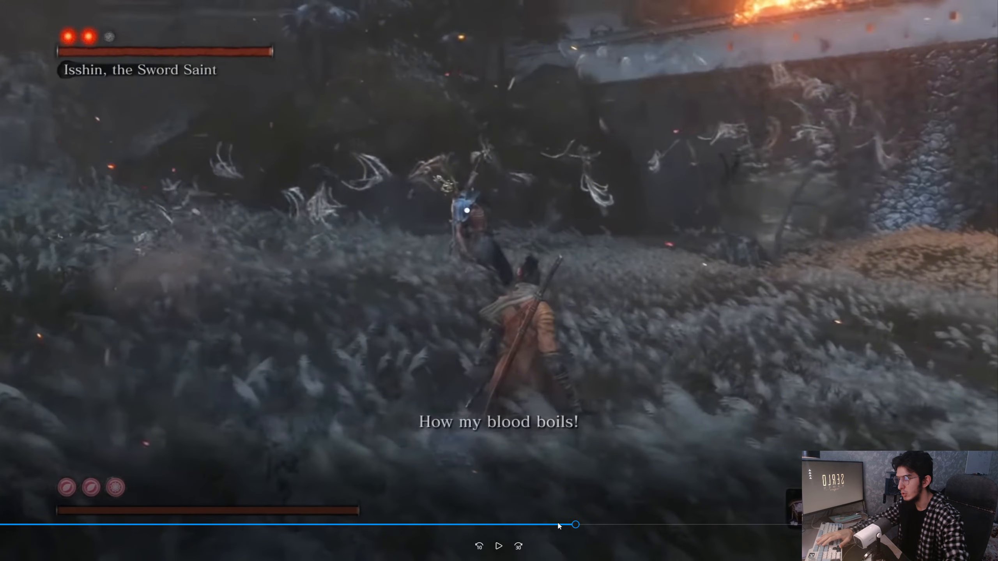
click(554, 525)
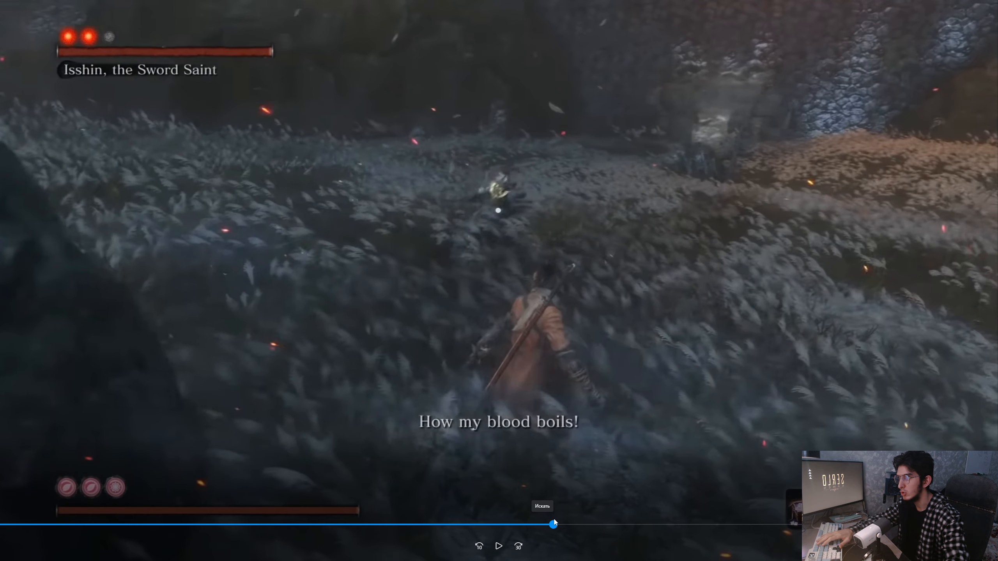
click(505, 547)
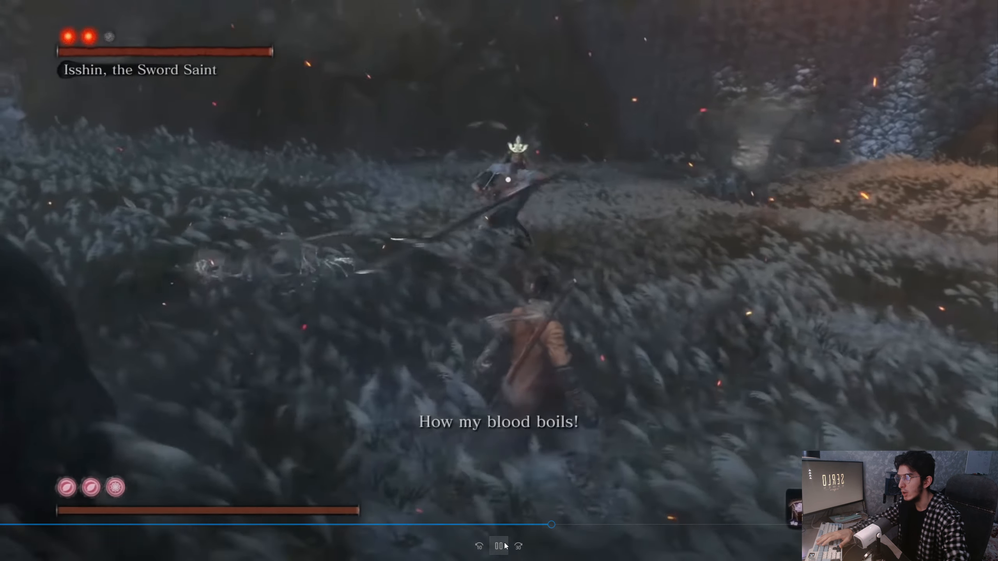
click(504, 546)
Select a screen capture region over the paused fight scene and draw red arrows at the wisps below the bridge and beside the boss
key(super+shift+s)
mouse_move(120, 22)
mouse_down()
mouse_move(279, 131)
mouse_move(797, 374)
mouse_up()
mouse_move(690, 312)
mouse_down()
mouse_move(767, 300)
mouse_move(755, 300)
mouse_up()
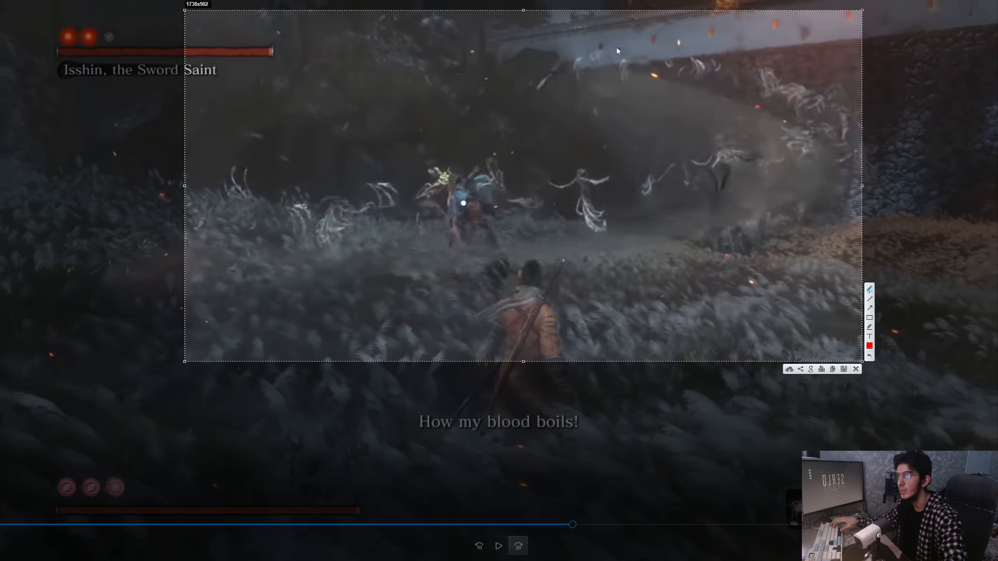
drag(520, 46, 570, 62)
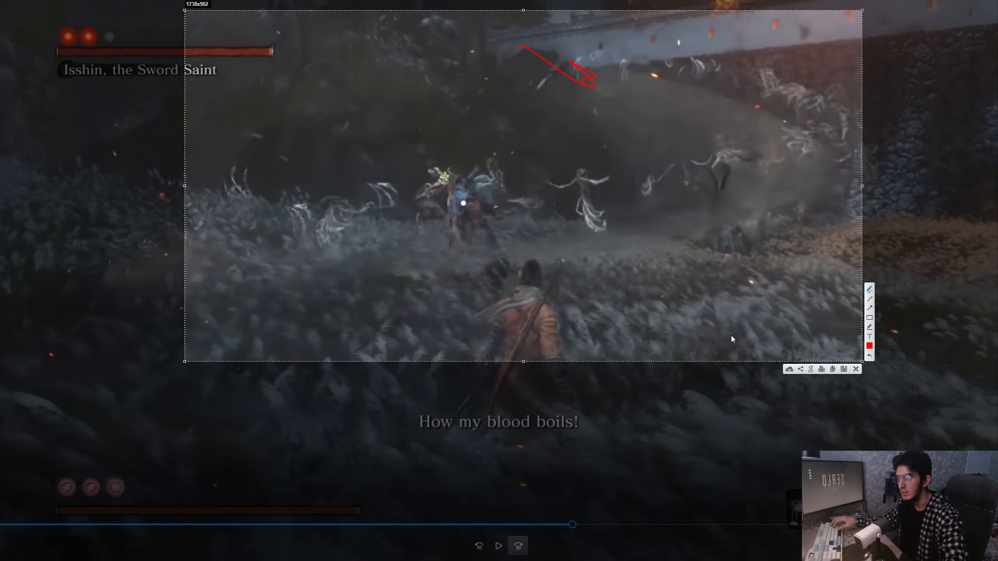
mouse_move(755, 341)
mouse_down()
mouse_move(510, 359)
mouse_move(722, 356)
mouse_move(725, 338)
mouse_move(724, 355)
mouse_up()
key(ctrl+z)
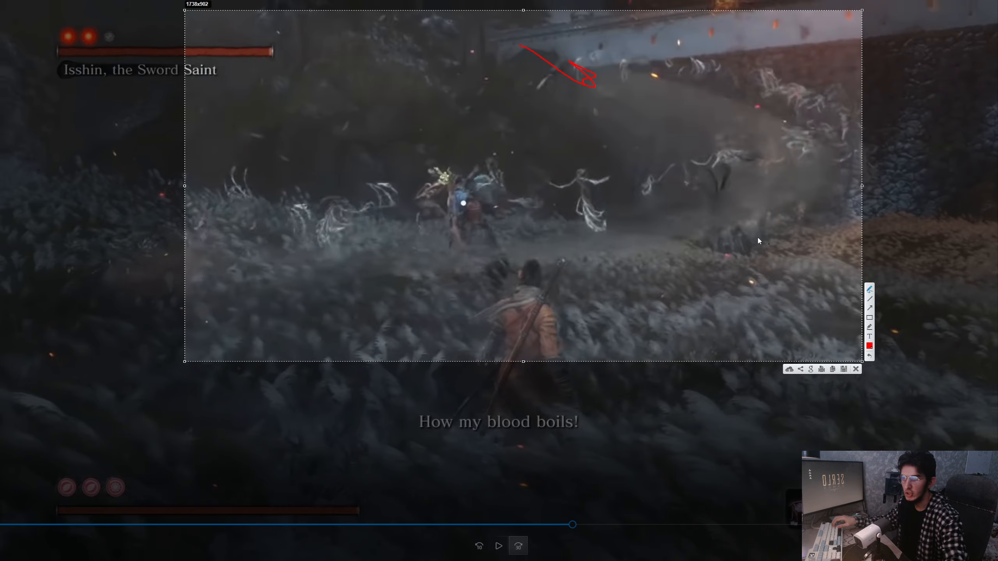
mouse_move(571, 263)
mouse_down()
mouse_move(586, 204)
mouse_move(597, 219)
mouse_up()
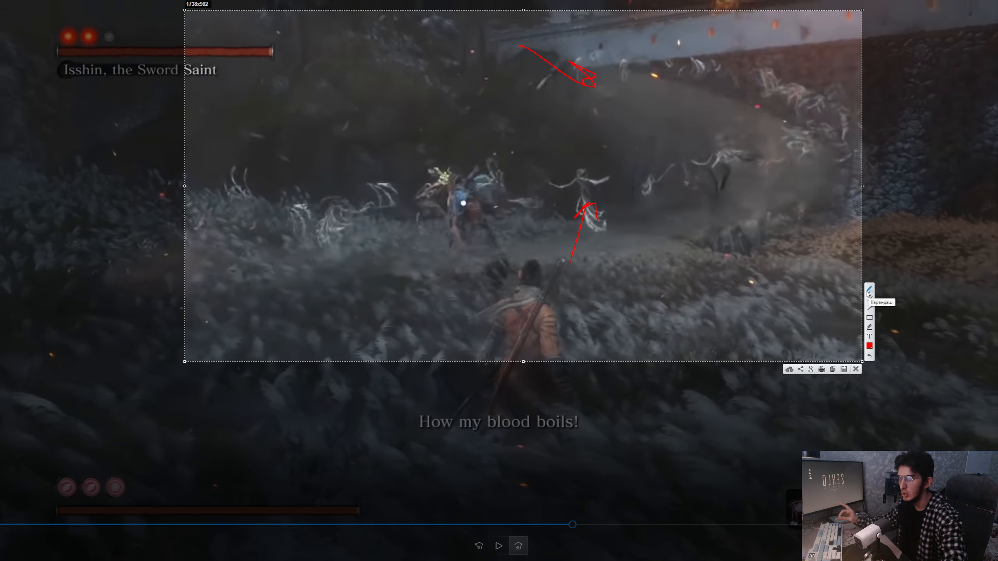
mouse_move(383, 306)
mouse_down()
mouse_move(365, 328)
mouse_move(693, 330)
mouse_up()
key(ctrl+z)
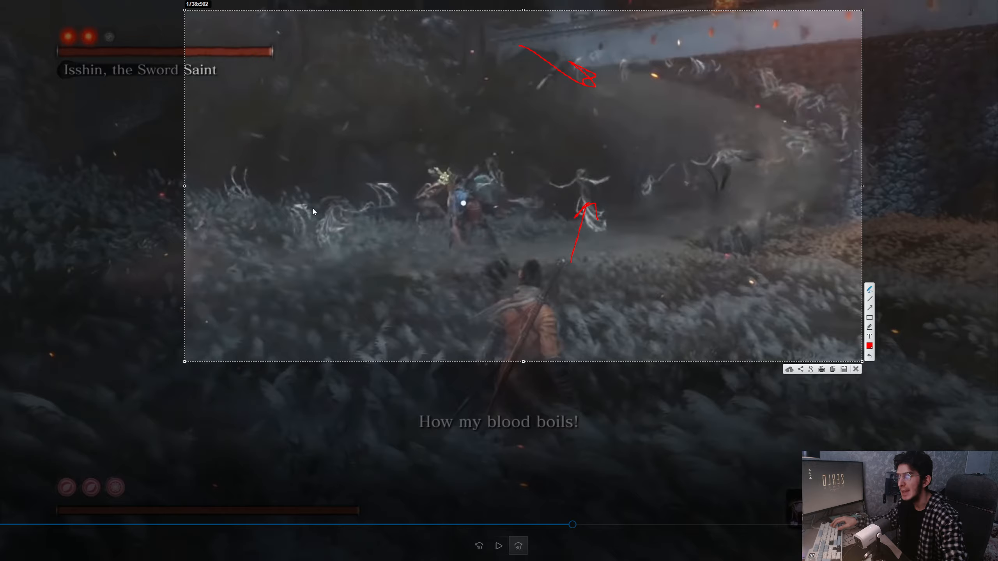
Trace the curved path of the white wisps in red from the grass around the boss up to the bridge
mouse_move(270, 192)
mouse_down()
mouse_move(384, 228)
mouse_move(379, 236)
mouse_up()
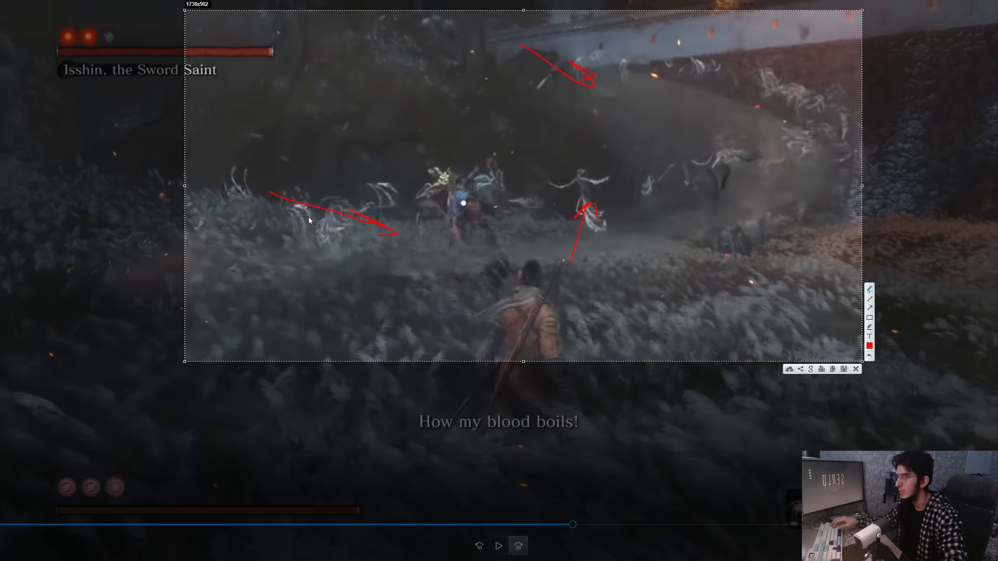
drag(309, 221, 672, 167)
key(ctrl+z)
drag(333, 232, 654, 215)
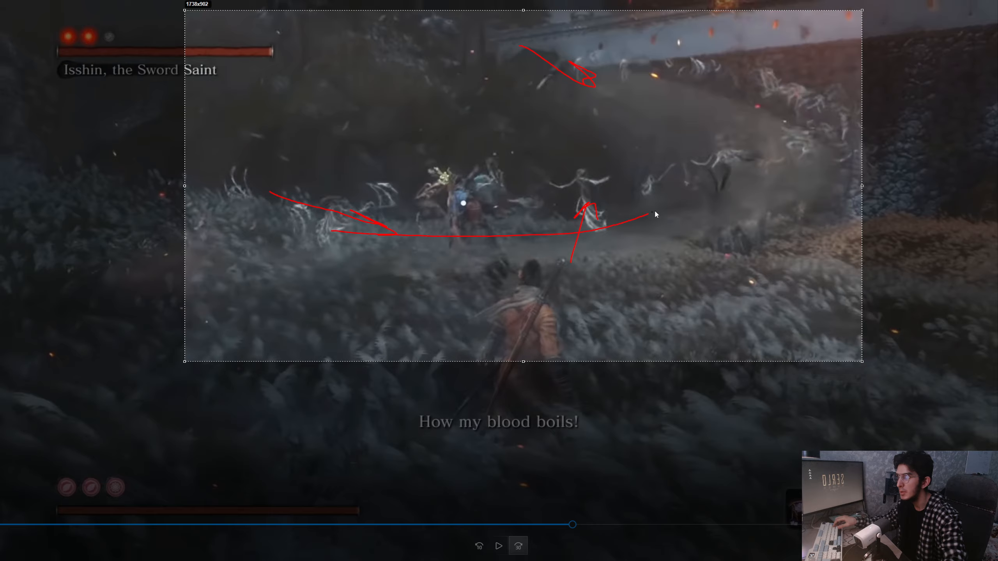
mouse_move(617, 89)
mouse_down()
mouse_move(652, 90)
mouse_move(624, 63)
mouse_move(679, 64)
mouse_up()
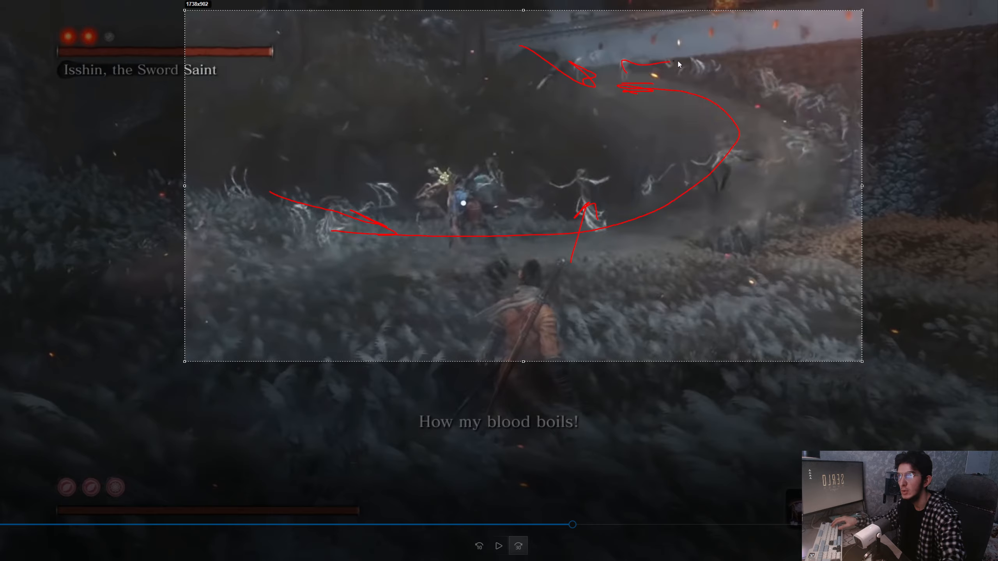
Mark the wisps near the stone wall with red arrows and close the screen capture over the clip
mouse_move(831, 63)
mouse_down()
mouse_move(815, 97)
mouse_move(833, 98)
mouse_up()
mouse_move(871, 114)
mouse_down()
mouse_move(842, 115)
mouse_move(852, 125)
mouse_up()
mouse_move(766, 361)
mouse_down()
mouse_move(754, 293)
mouse_move(766, 303)
mouse_up()
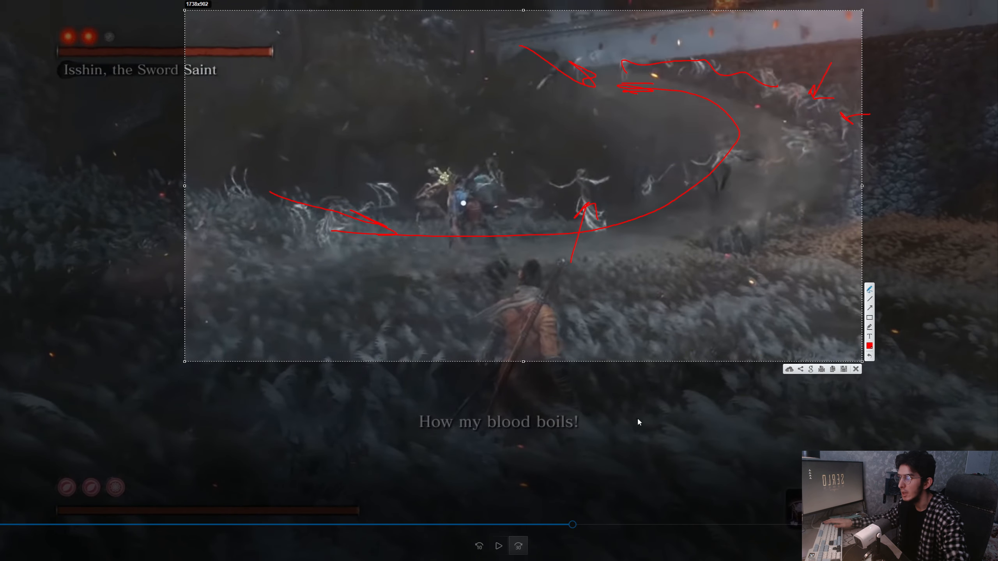
key(Escape)
click(498, 545)
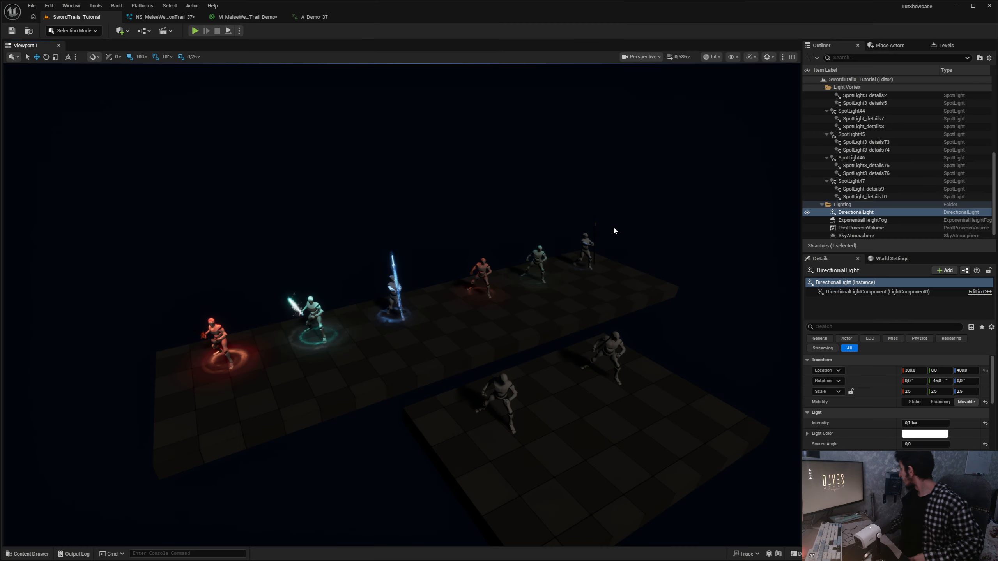
Switch to Unreal Editor and examine the row of sword-wielding mannequins in the SwordTrails_Tutorial level
right_drag(613, 228, 614, 228)
scroll(614, 228, up, 1)
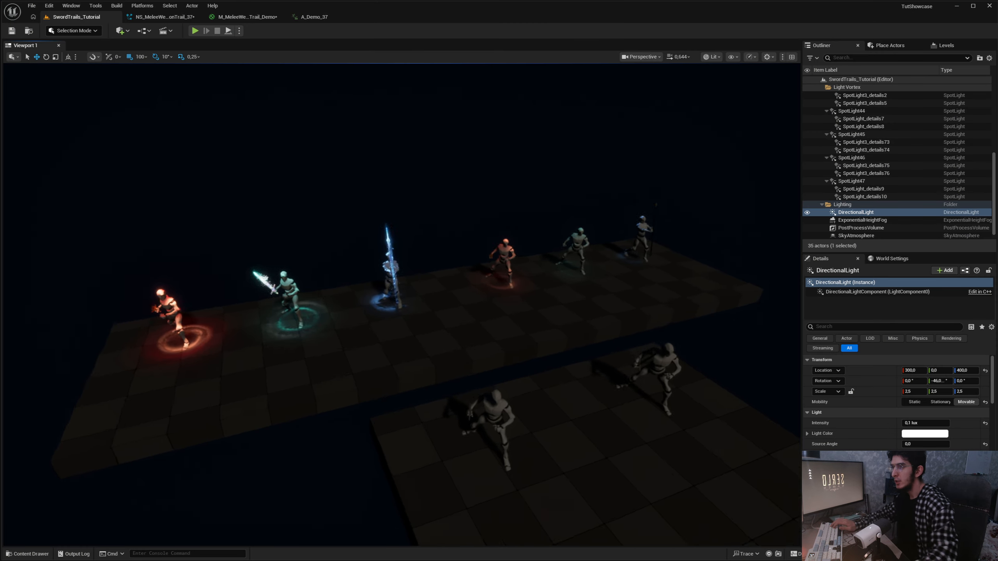
scroll(646, 173, up, 1)
right_drag(645, 173, 646, 174)
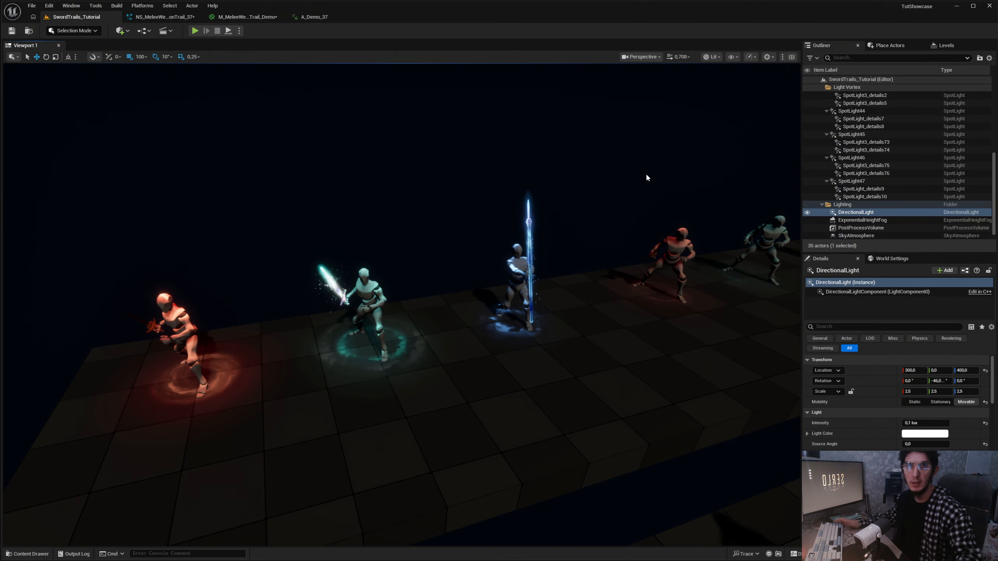
right_drag(647, 175, 615, 202)
key(s)
scroll(647, 175, down, 3)
key(w)
key(w)
scroll(637, 201, up, 1)
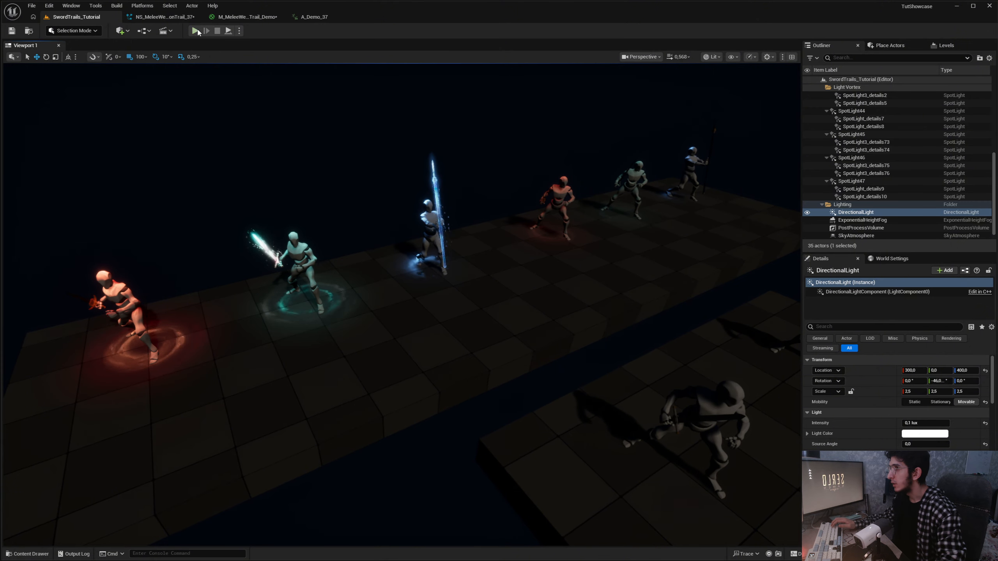
Run the level in the editor and view the teal swordsman's solid white trail up close
click(195, 31)
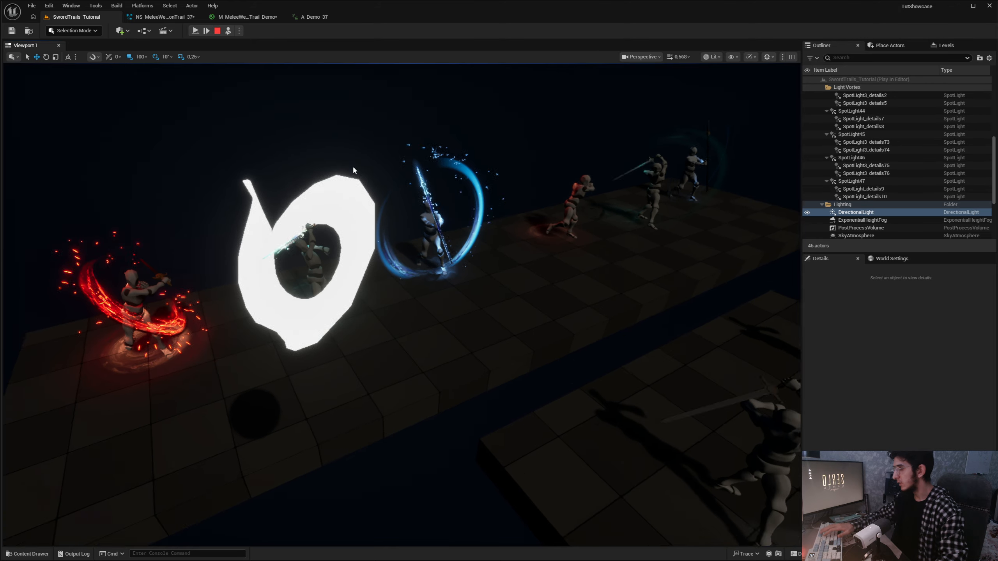
key(w)
right_drag(353, 170, 389, 184)
Switch the viewport to Wireframe and frame the teal swordsman's trail mesh
click(710, 58)
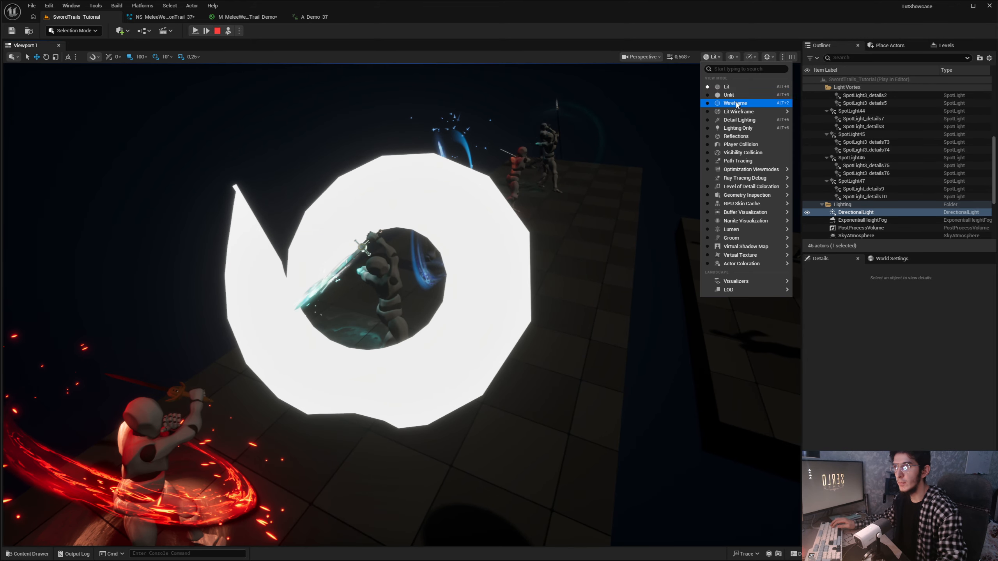
click(736, 104)
right_drag(590, 197, 565, 183)
key(w)
scroll(589, 197, down, 3)
key(s)
Capture the wireframe viewport, mark the teal swordsman's trail segments and sword with red strokes, and close the capture
key(Print)
drag(174, 141, 629, 509)
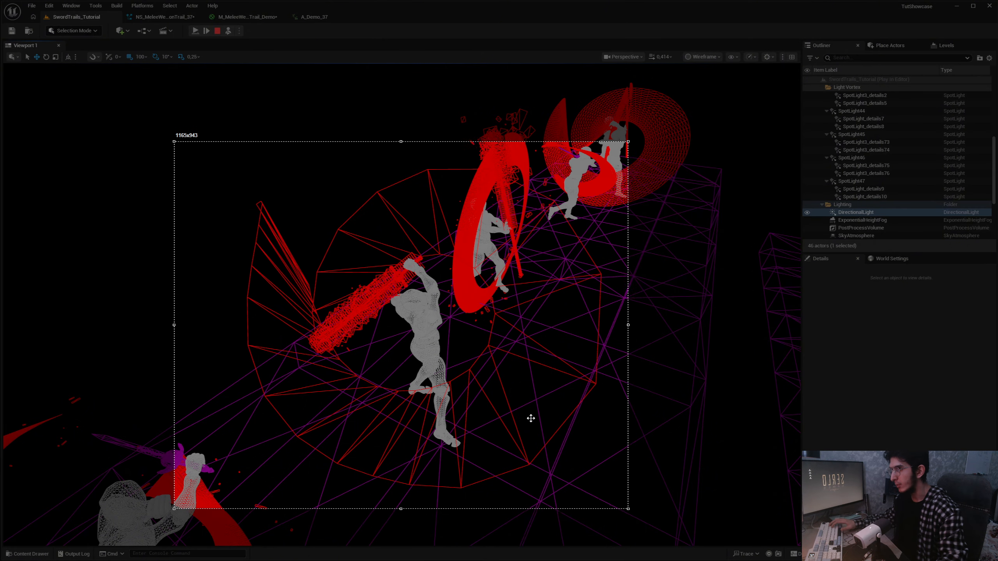
drag(531, 419, 543, 430)
drag(257, 226, 314, 254)
mouse_move(249, 248)
mouse_down()
mouse_move(289, 297)
mouse_move(279, 335)
mouse_up()
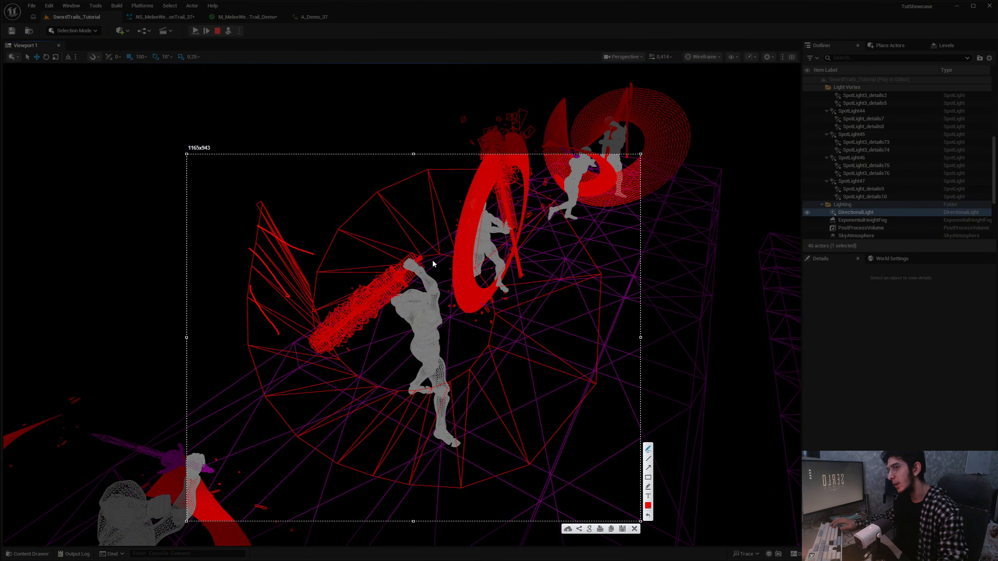
drag(434, 264, 325, 328)
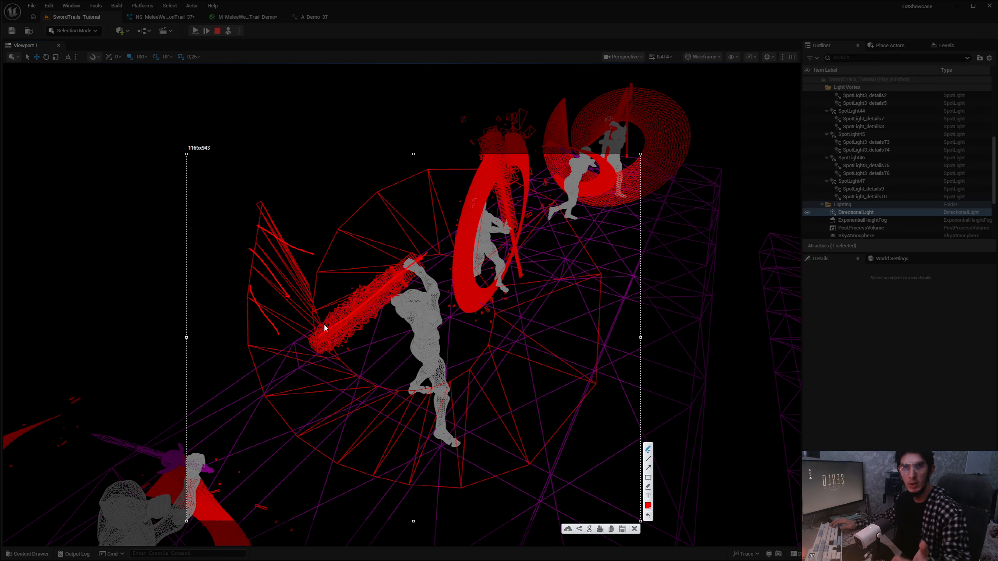
key(Escape)
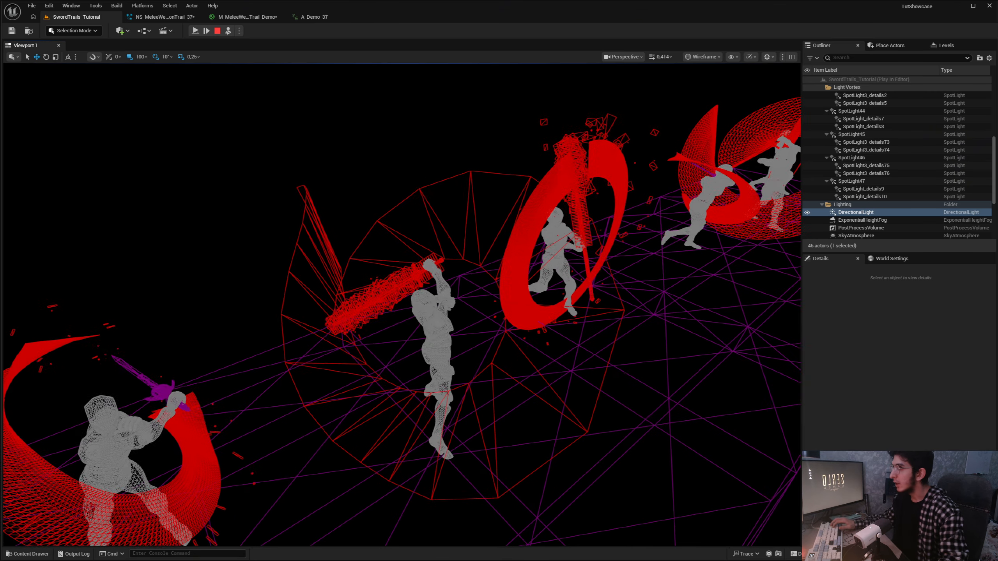
Stop the running level, select the teal BP_Man37 mannequin, and switch the viewport back to Lit
key(Escape)
click(404, 295)
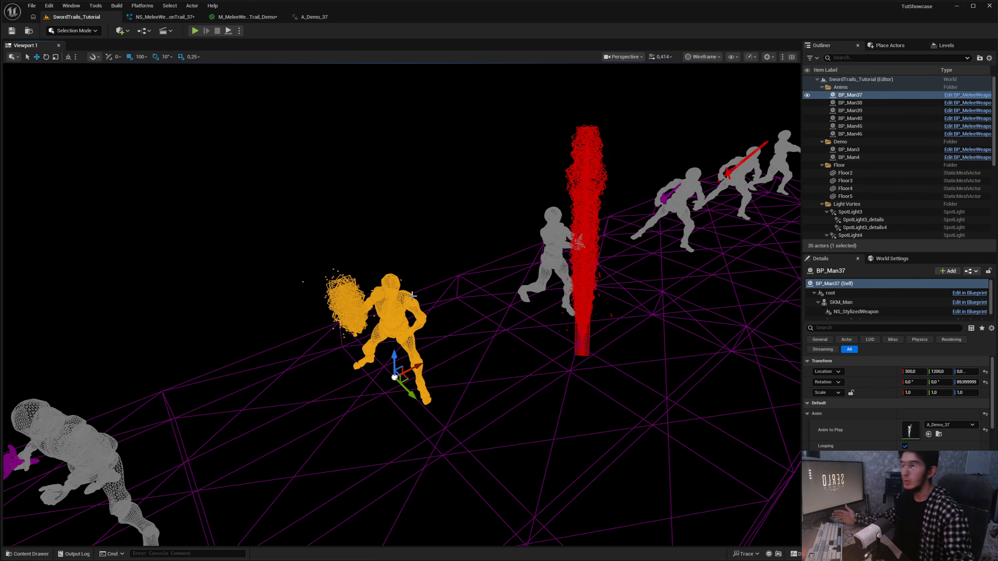
right_drag(413, 295, 187, 85)
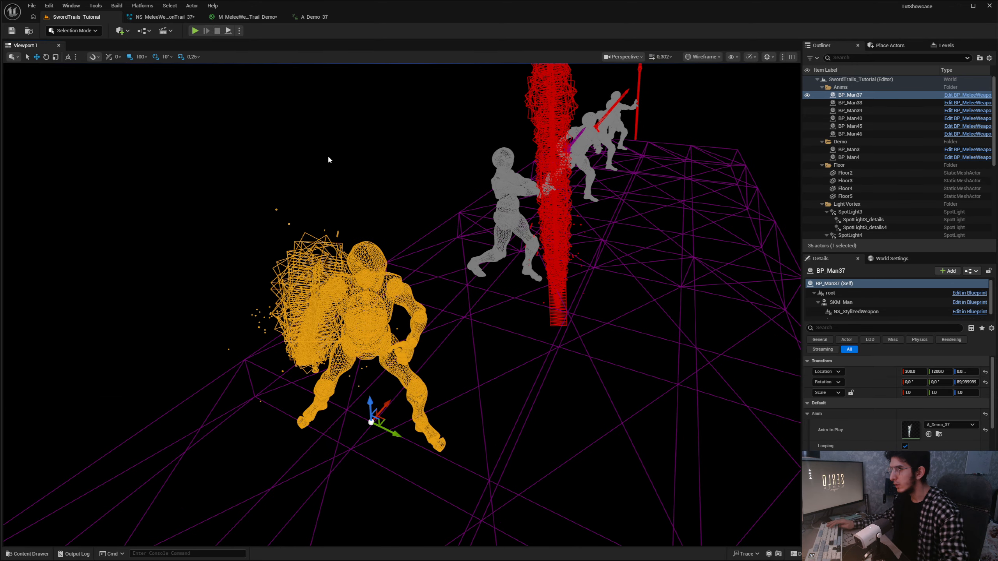
key(alt+4)
mouse_move(329, 159)
right_down()
mouse_move(314, 157)
mouse_move(322, 166)
right_up()
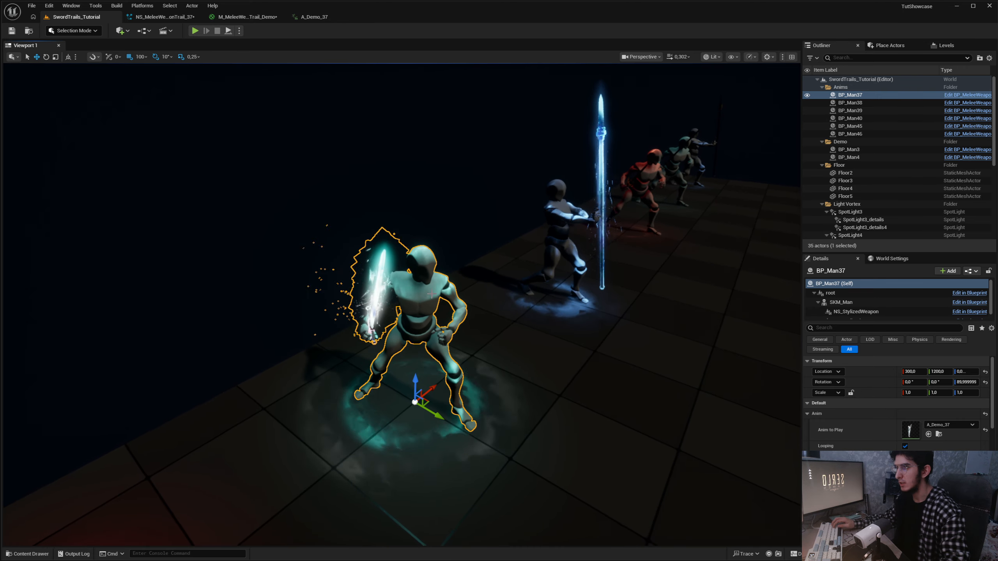
right_drag(432, 294, 467, 351)
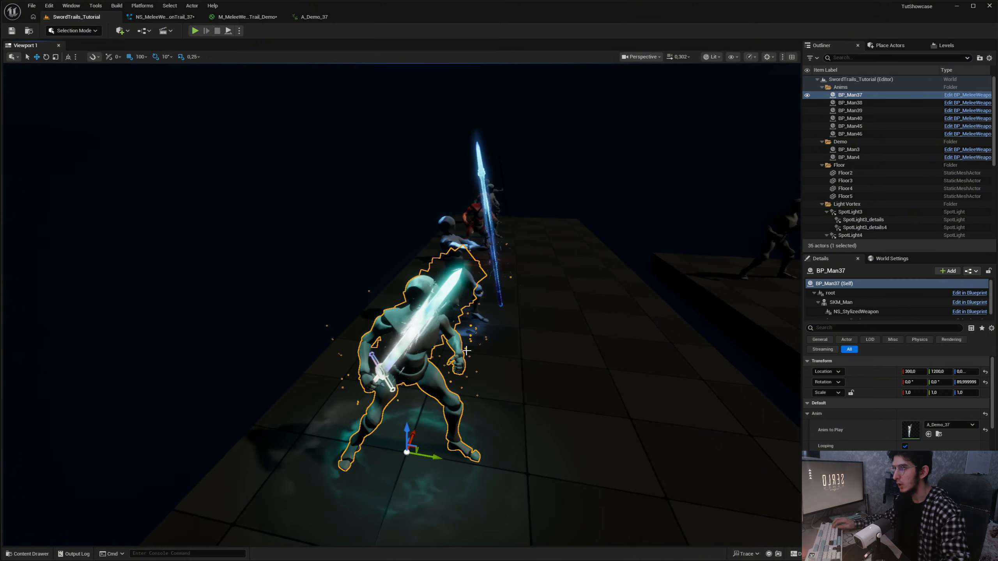
Delete the NewNiagaraSystem1 asset from the __SwordTrail_Tutorial folder
key(ctrl+space)
key(Delete)
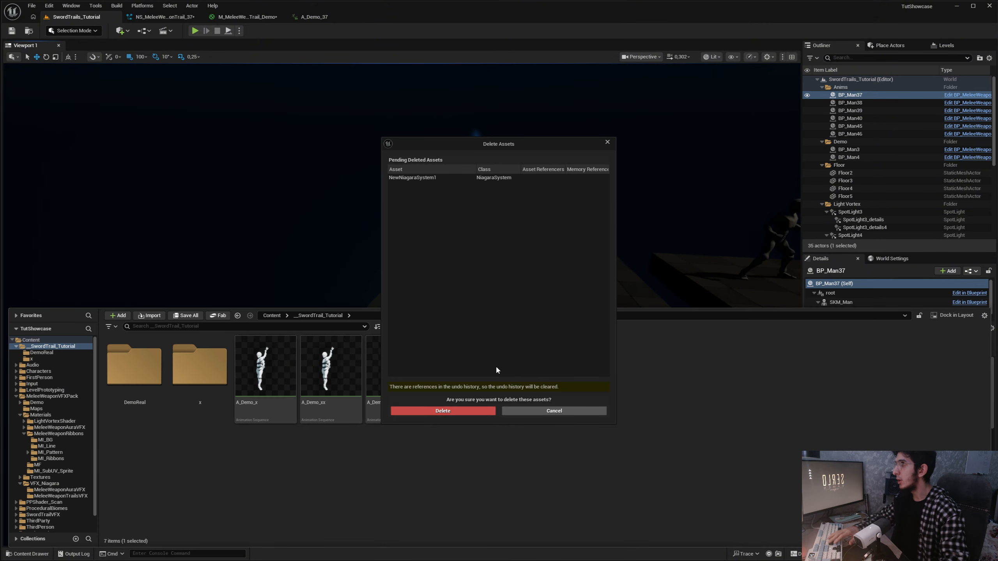
click(443, 410)
Create a new Niagara System with the default name in the __SwordTrail_Tutorial folder and open it
right_click(561, 372)
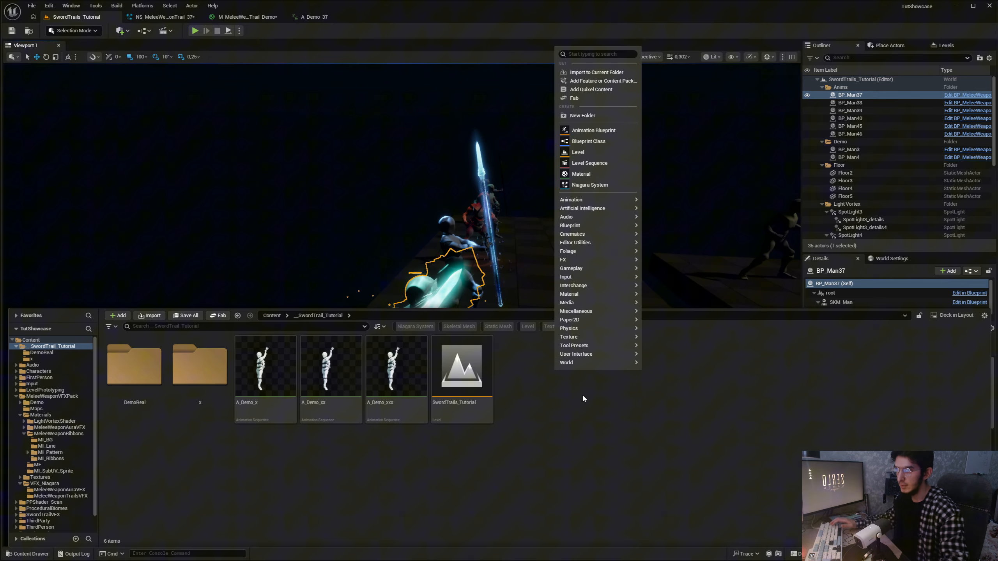
click(578, 183)
double_click(461, 355)
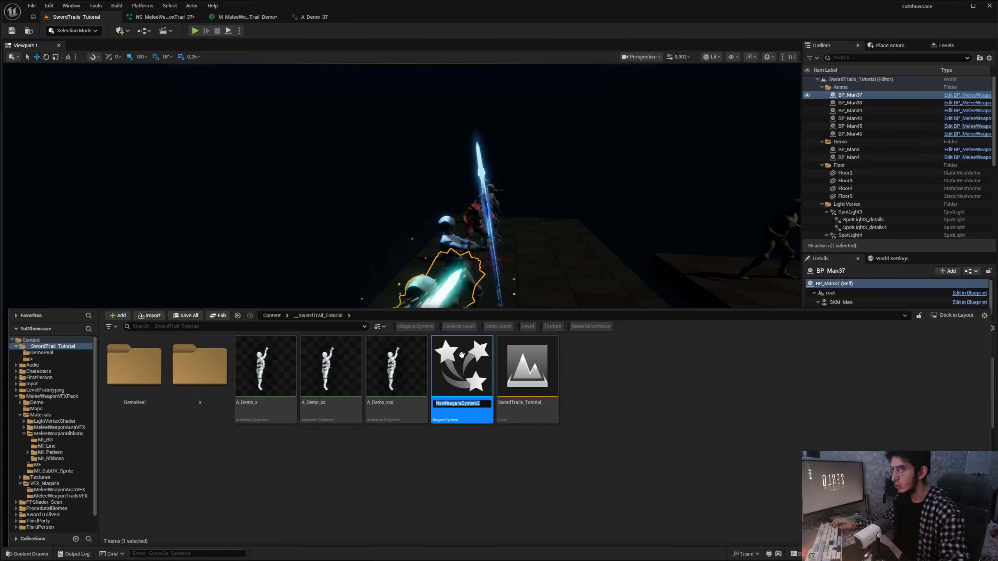
key(Return)
key(ctrl+space)
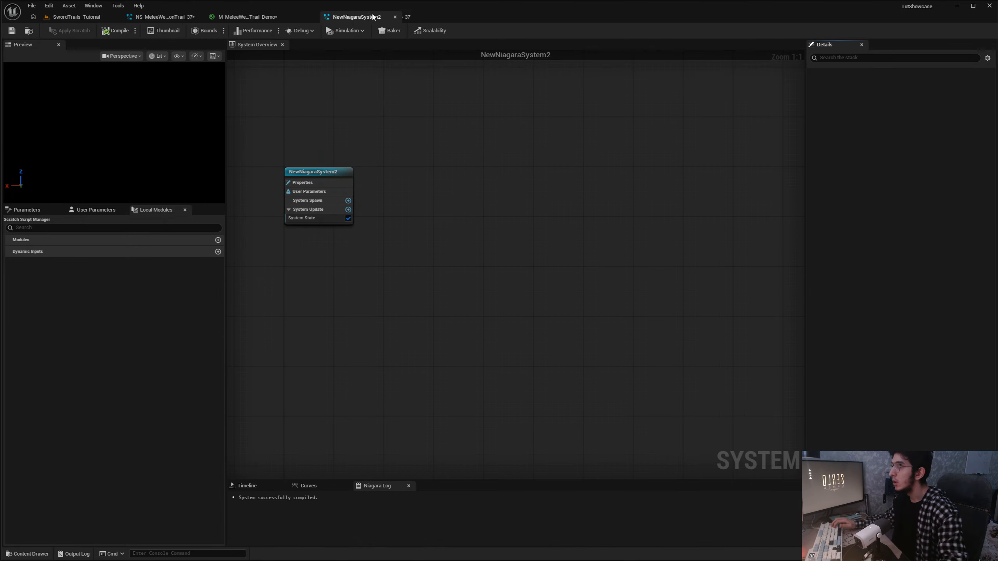
Add an emitter based on the Minimal template to the new Niagara system
right_drag(418, 187, 439, 189)
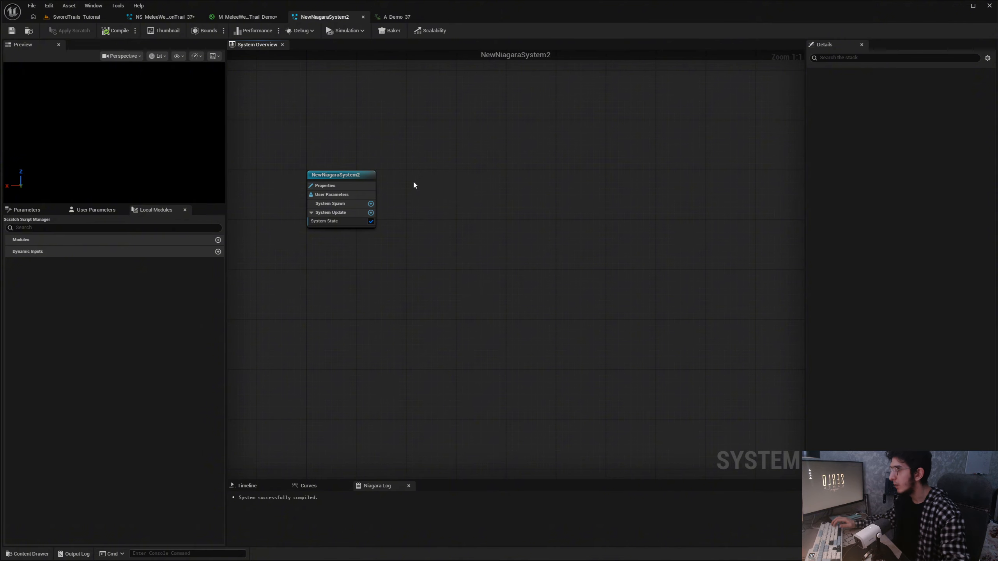
scroll(383, 184, up, 1)
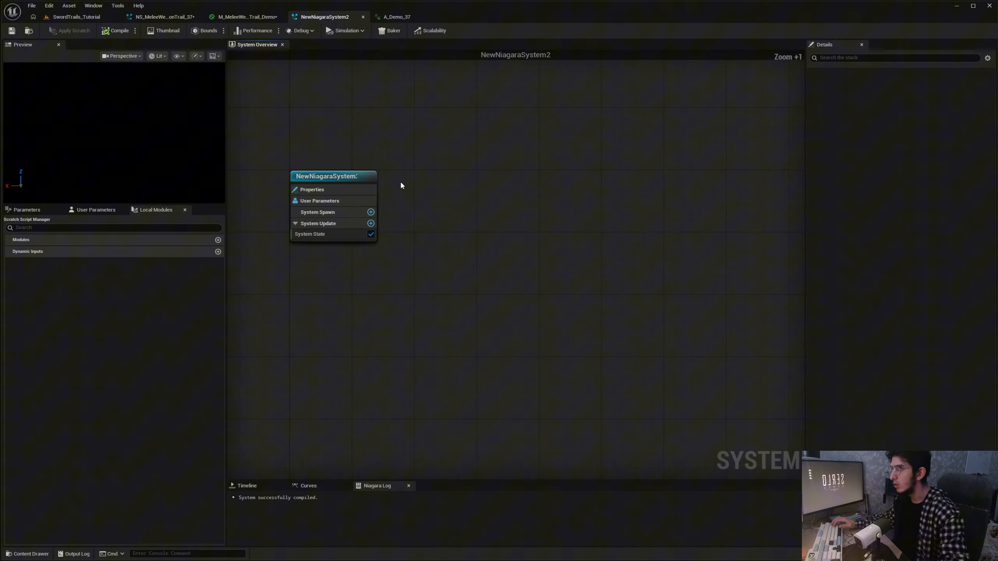
right_click(432, 181)
click(474, 194)
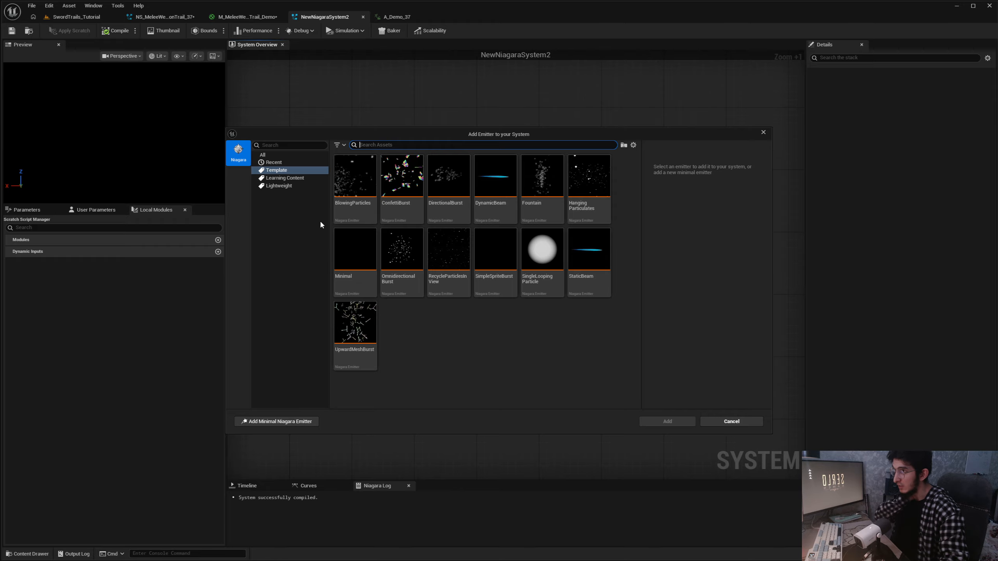
click(354, 249)
click(667, 421)
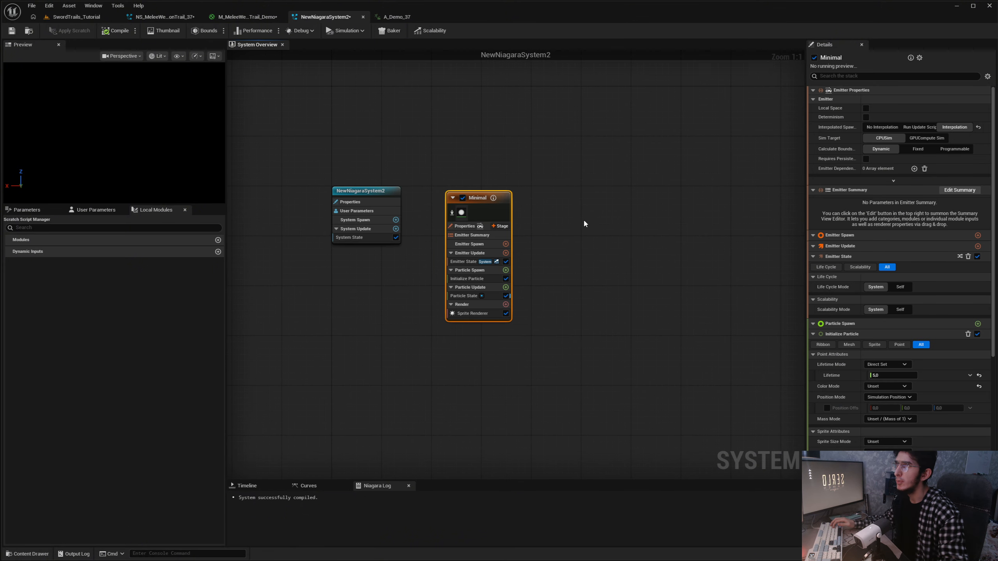
Move the Minimal emitter node closer to the system node and close the NewNiagaraSystem2 editor
drag(571, 197, 491, 296)
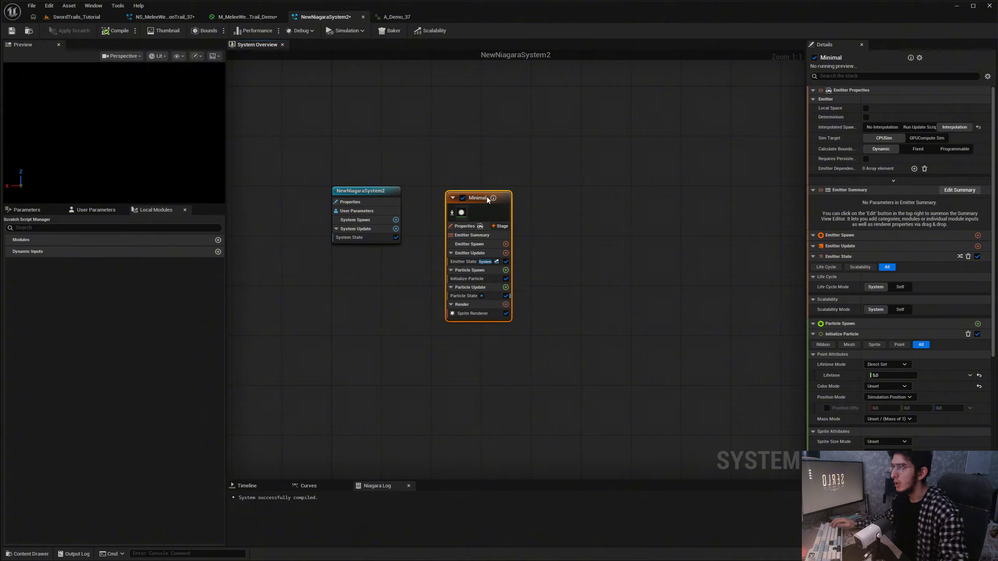
drag(486, 198, 472, 195)
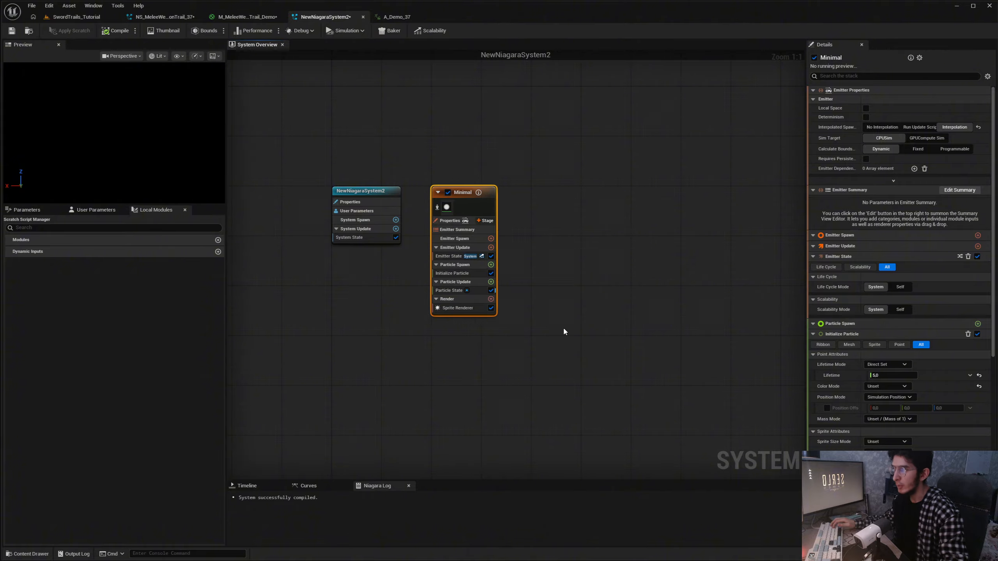
drag(569, 358, 387, 169)
middle_click(314, 16)
Switch to NS_MeleeWeaponTrail_37 and select its Background, Line, Pattern and Pattern2 emitters for examination
click(160, 17)
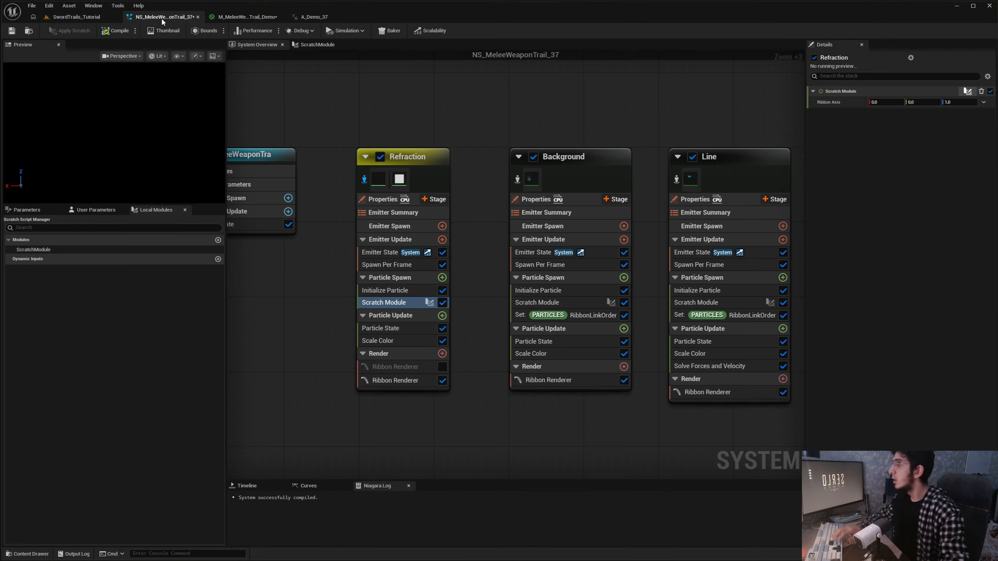
right_drag(474, 96, 384, 146)
scroll(463, 121, down, 4)
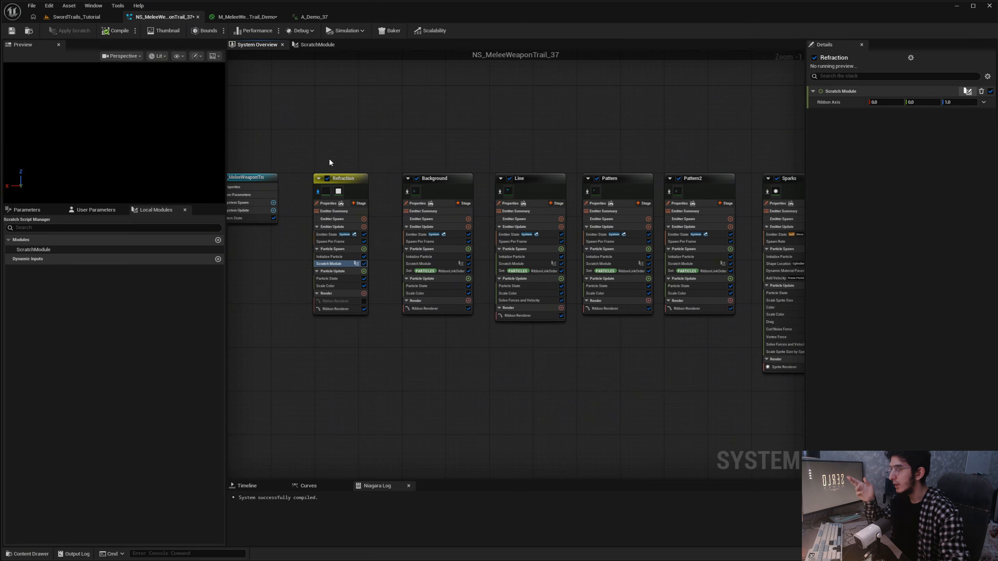
drag(298, 150, 309, 169)
right_drag(478, 152, 376, 140)
drag(314, 136, 648, 334)
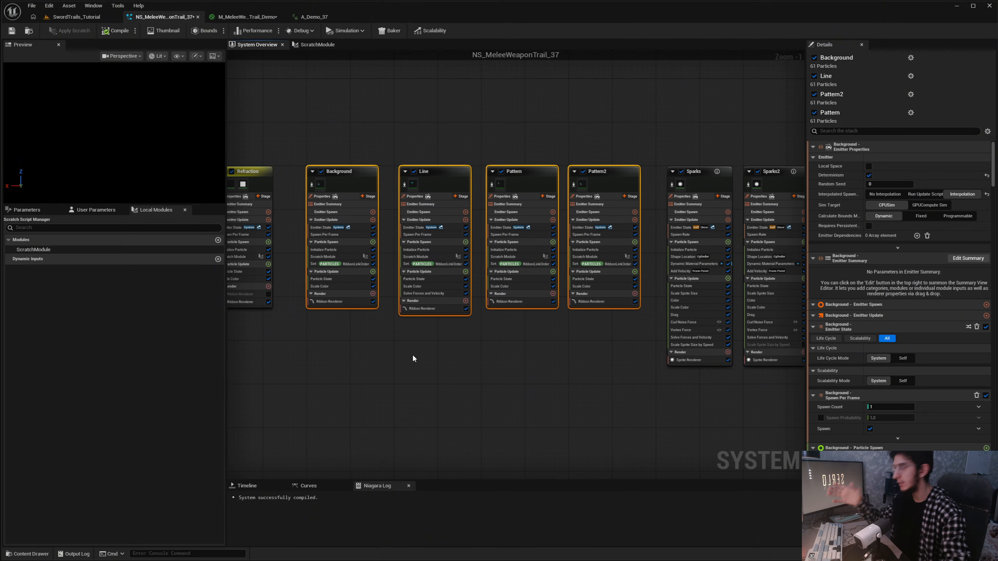
Switch to Chrome to view the Isshin, the Sword Saint trail screenshot and return to Unreal Editor
mouse_move(473, 555)
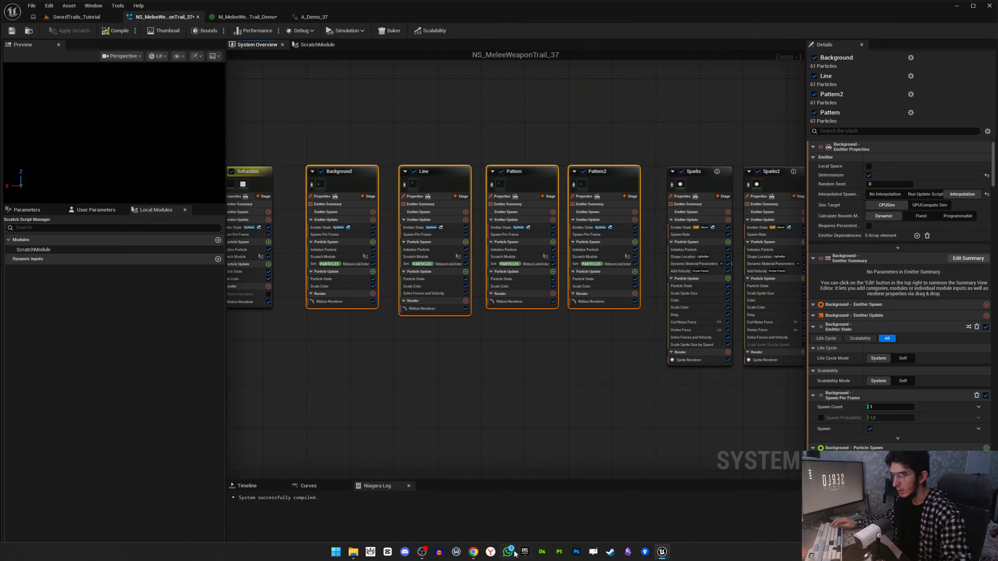
click(475, 554)
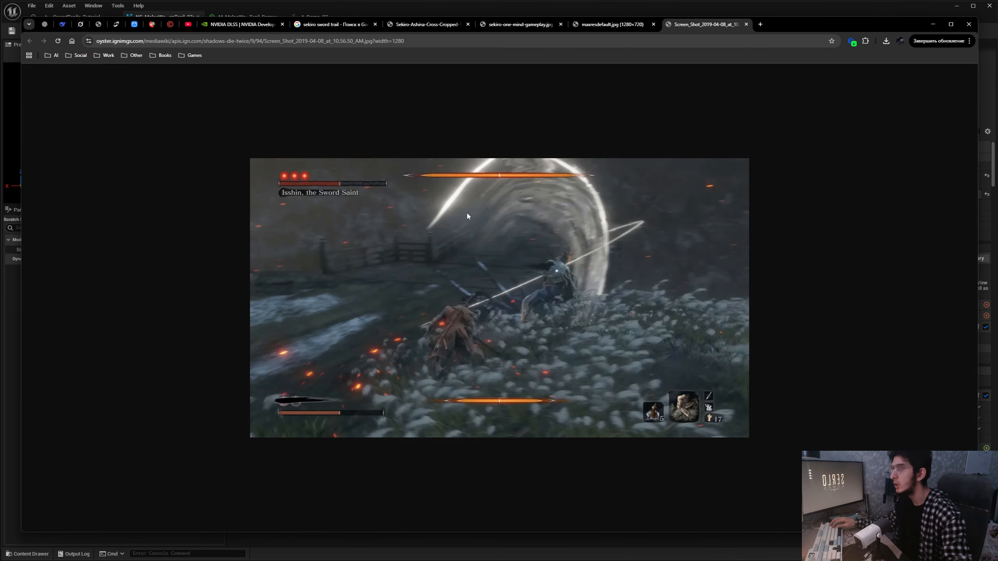
click(477, 11)
Examine the System State loop behavior and duration settings of NS_MeleeWeaponTrail_37
click(530, 120)
right_drag(529, 120, 709, 123)
scroll(532, 132, down, 1)
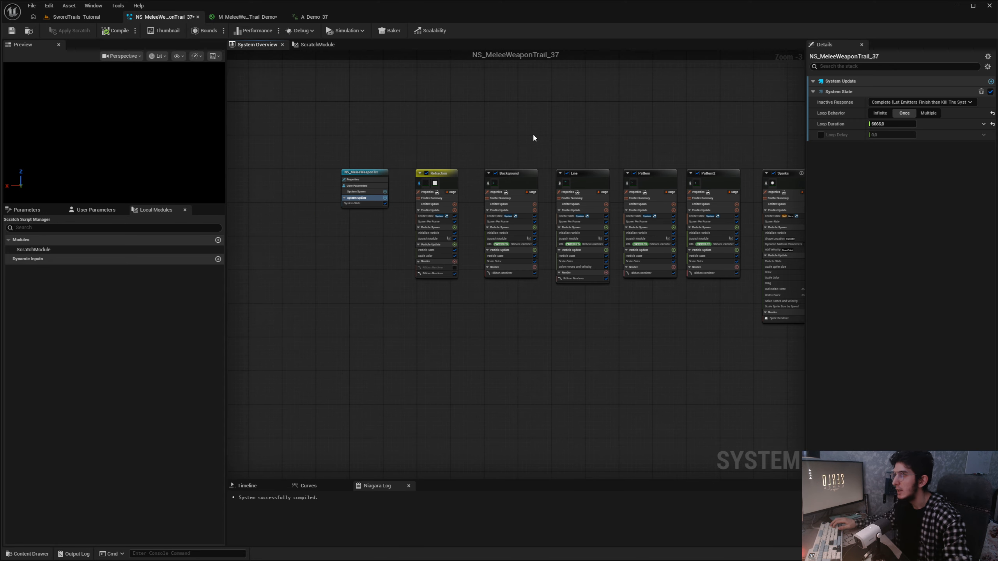
scroll(472, 139, up, 2)
scroll(426, 153, up, 5)
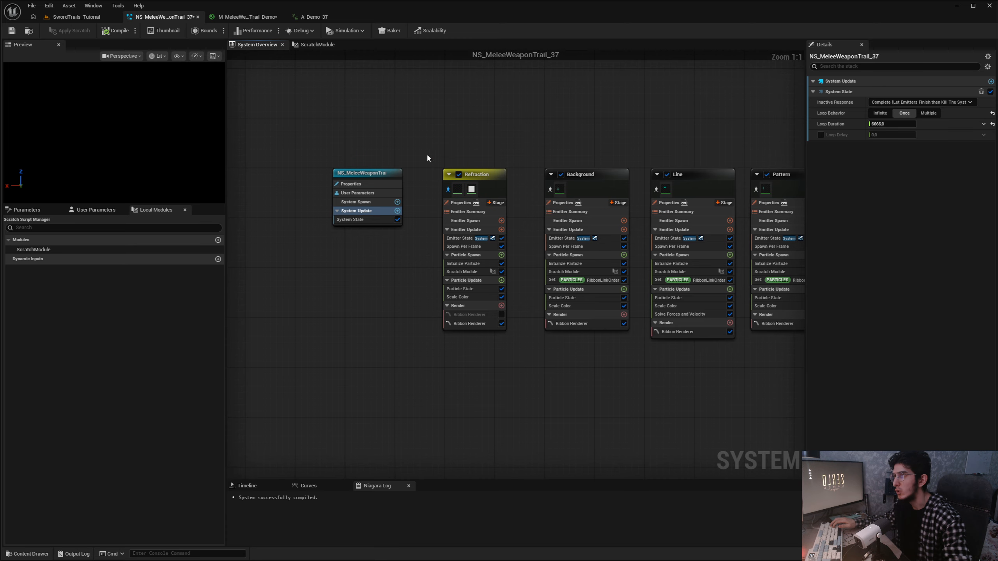
scroll(389, 275, up, 2)
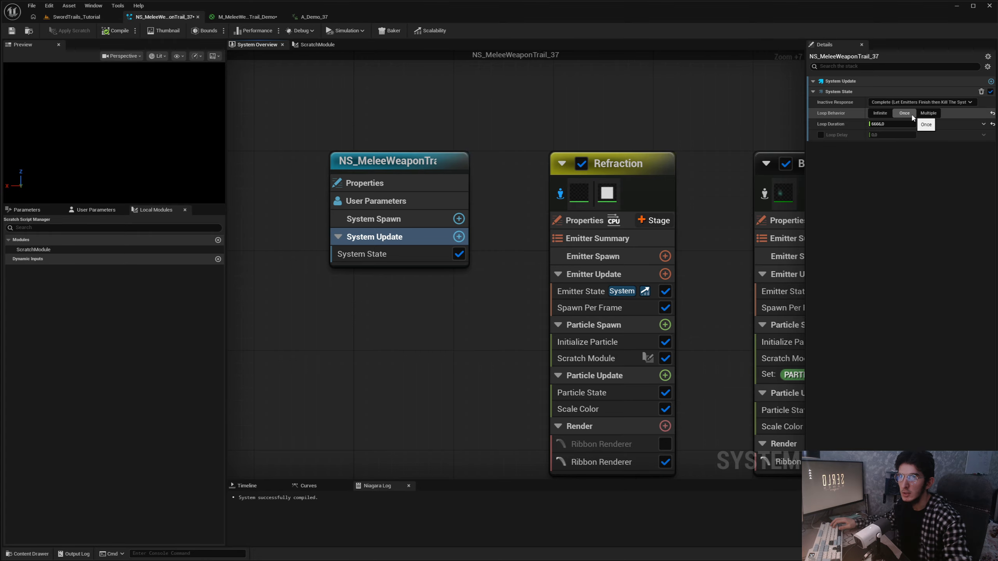
Open the list of modules available for the Refraction emitter's Emitter Update and select its existing Scratch Module
right_drag(587, 109, 388, 69)
scroll(504, 191, down, 3)
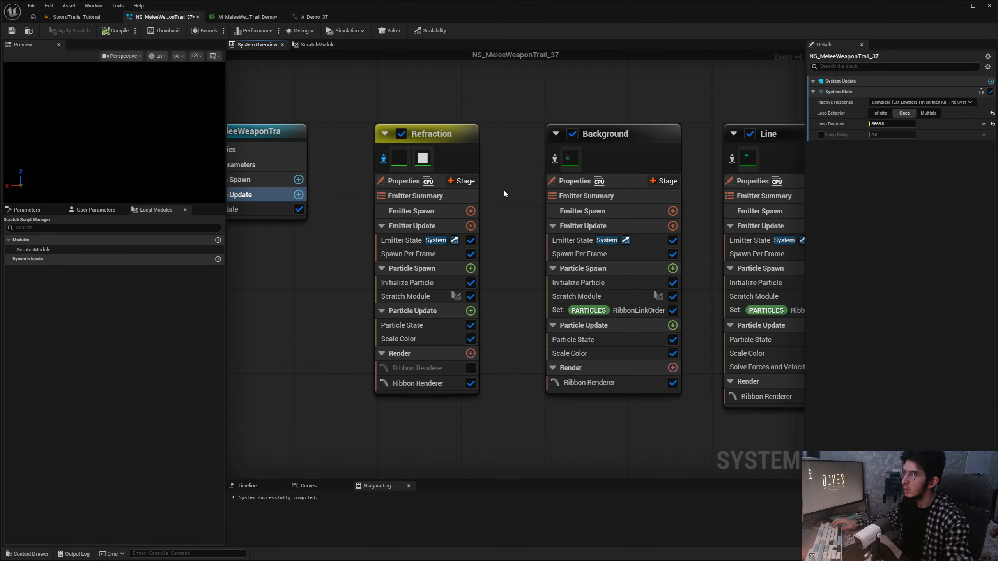
scroll(504, 188, up, 3)
click(461, 186)
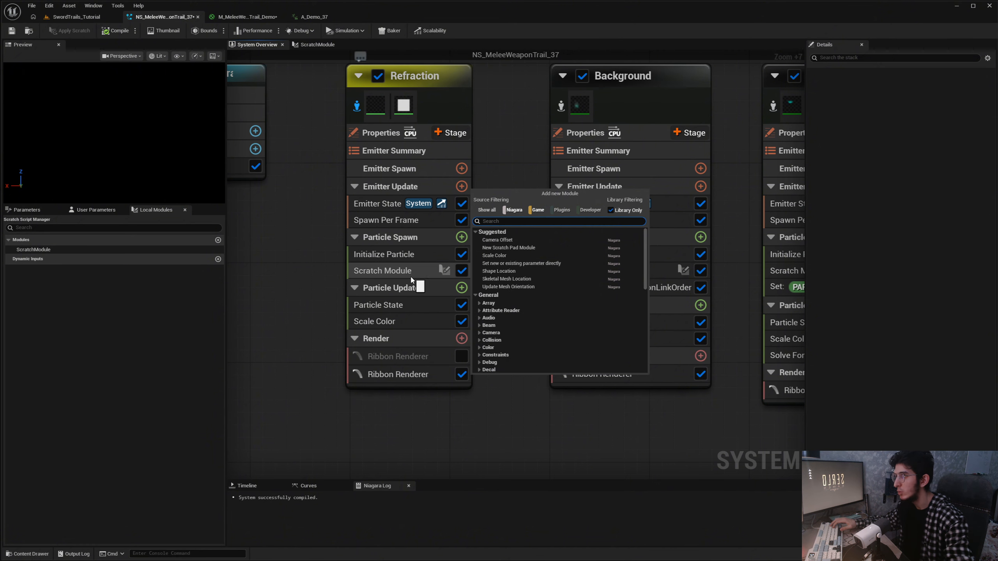
click(437, 273)
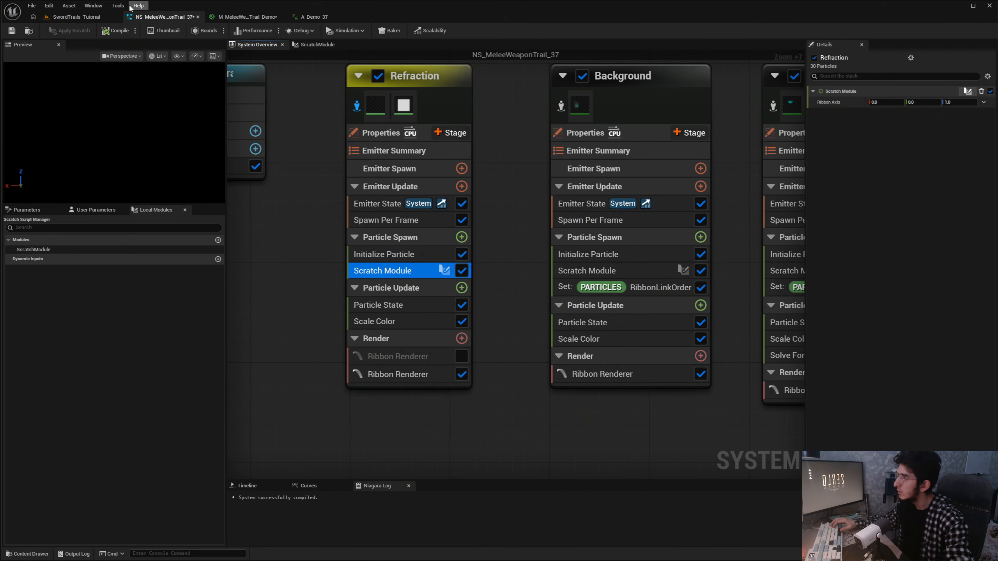
Bring up the system's local modules, add a new scratch module, and open its graph
click(93, 6)
click(131, 130)
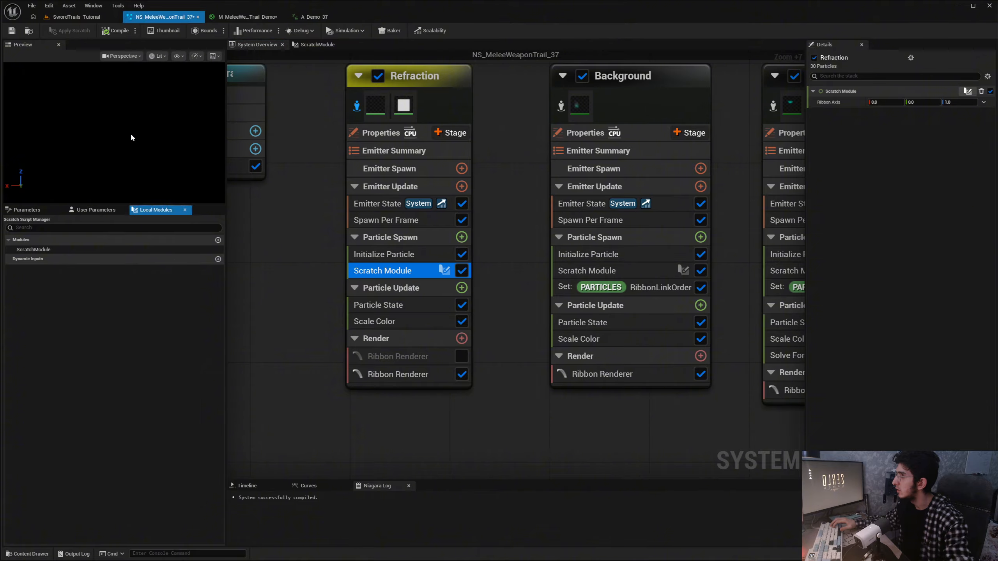
click(218, 240)
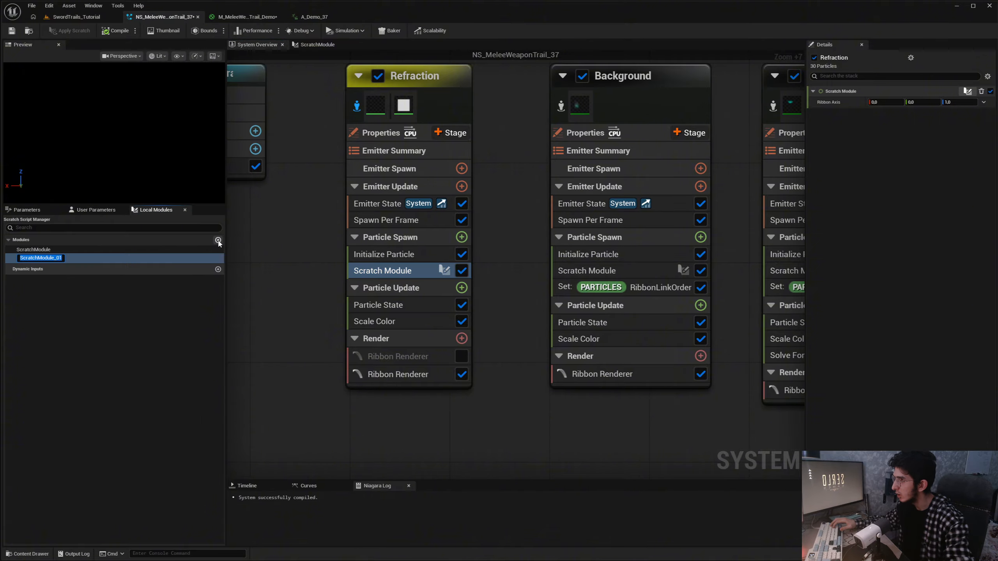
double_click(96, 255)
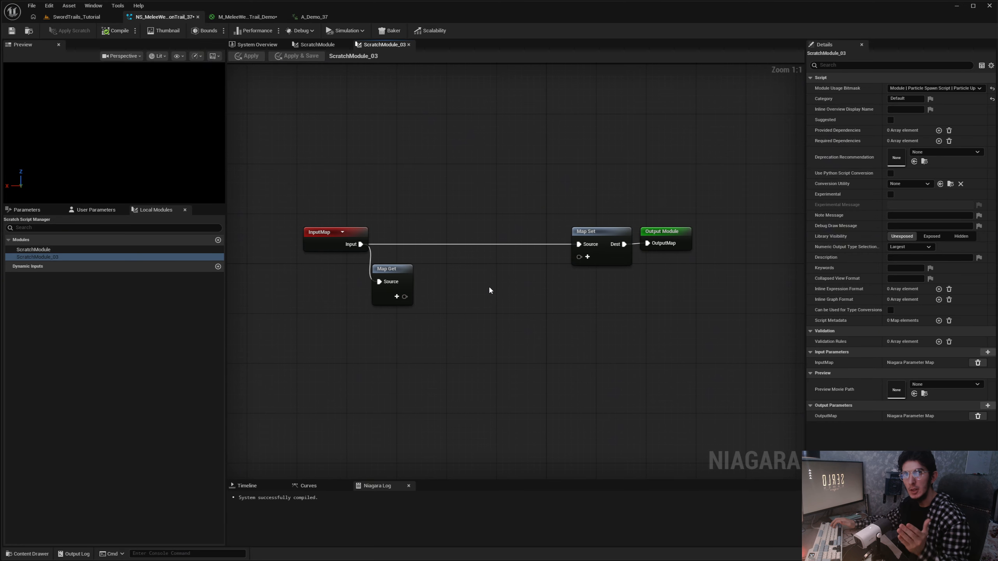
Add a Vector input named Axis to the new scratch module's Map Get node
scroll(402, 318, up, 5)
click(391, 279)
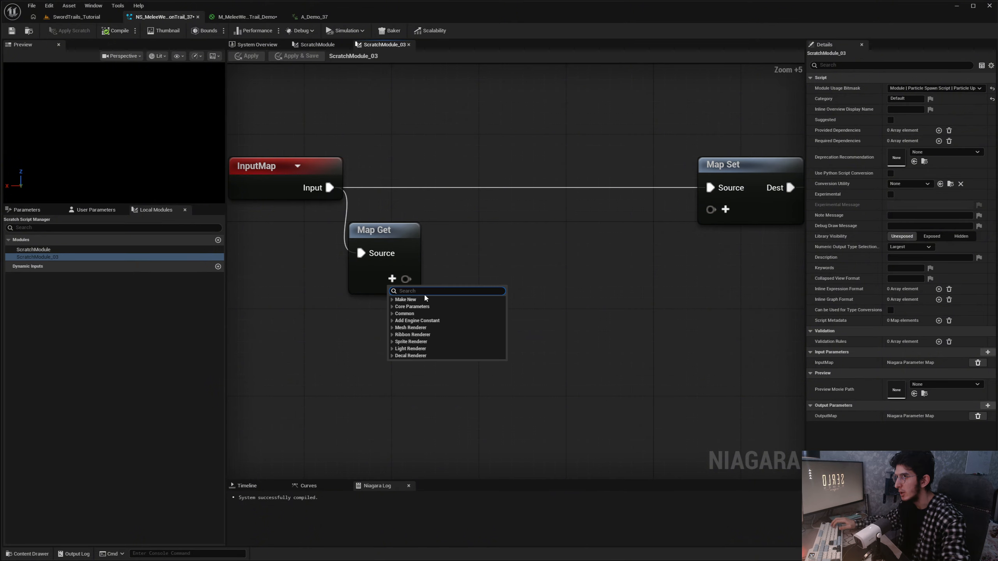
text(vector)
click(412, 314)
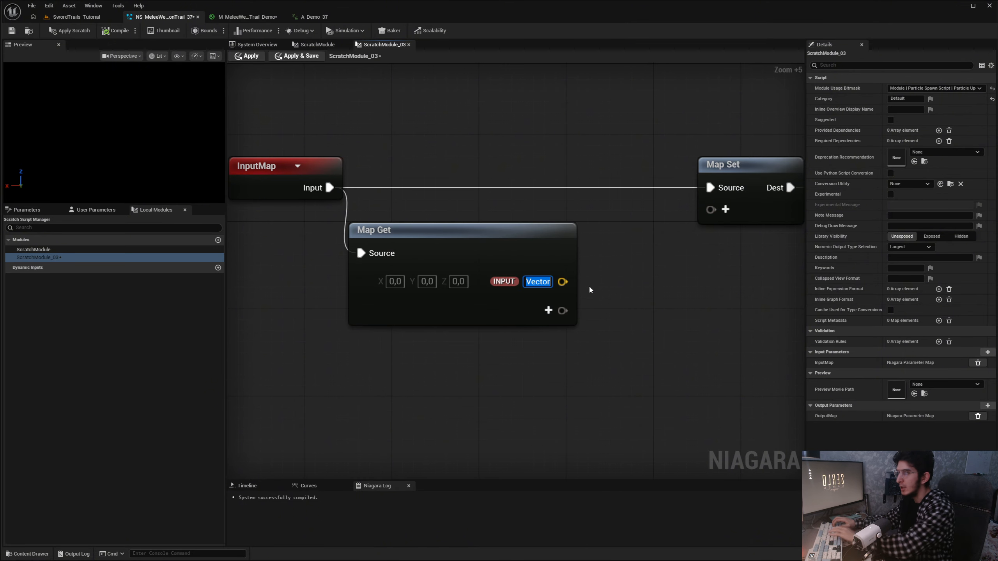
text(Axis)
key(Return)
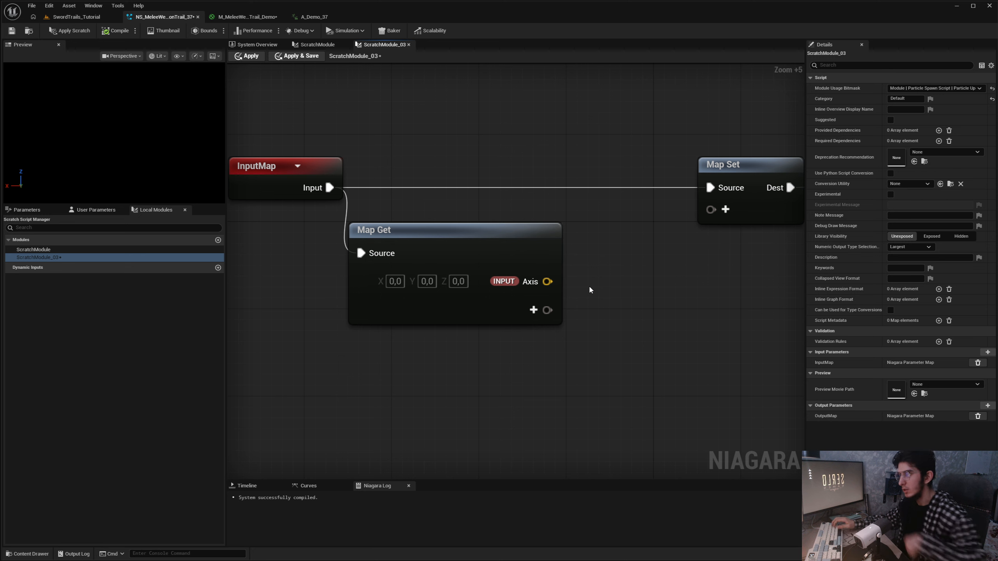
Add the engine-owned SystemLocalToWorld matrix to the scratch module's Map Get node
click(533, 310)
text(t)
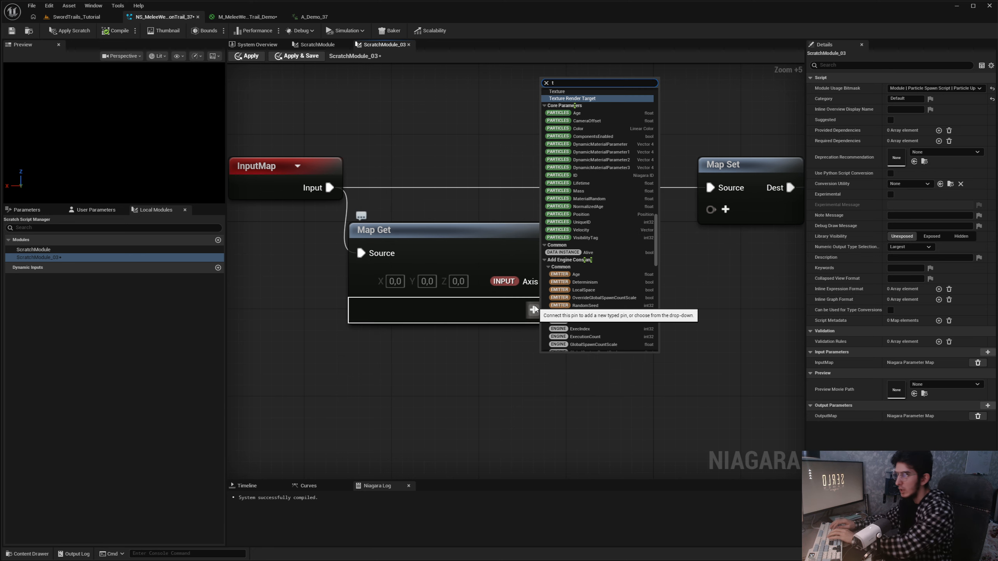
key(BackSpace)
text(to local)
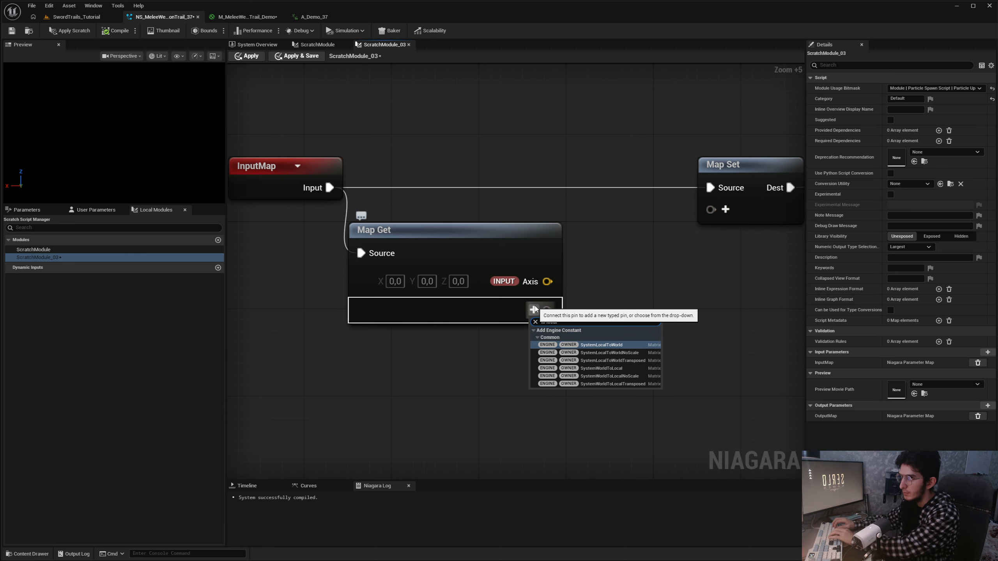
key(Return)
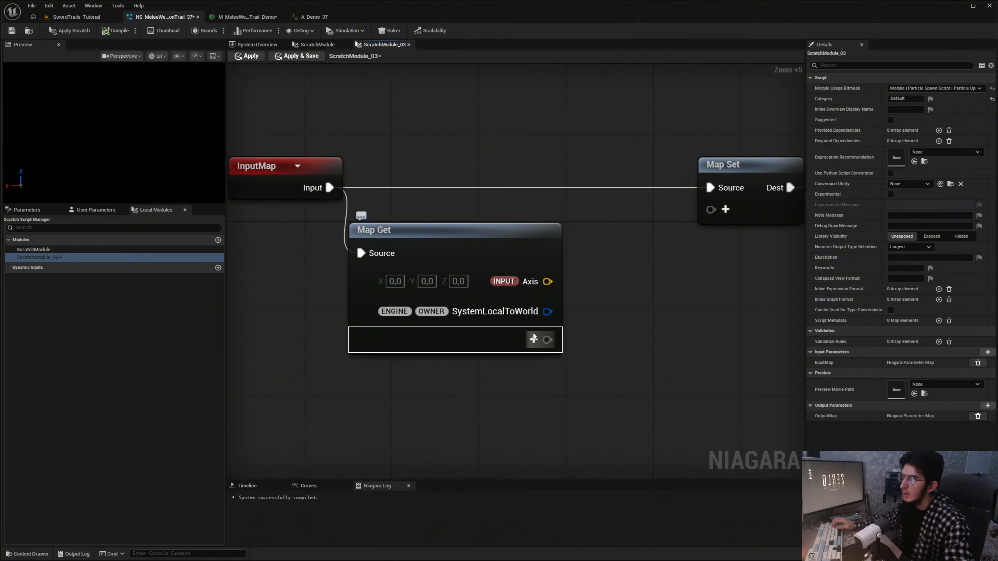
Add a Matrix Transform Vector node fed by SystemLocalToWorld as M and the Axis input as V
scroll(544, 315, up, 2)
drag(490, 302, 552, 289)
text(matrix local transform)
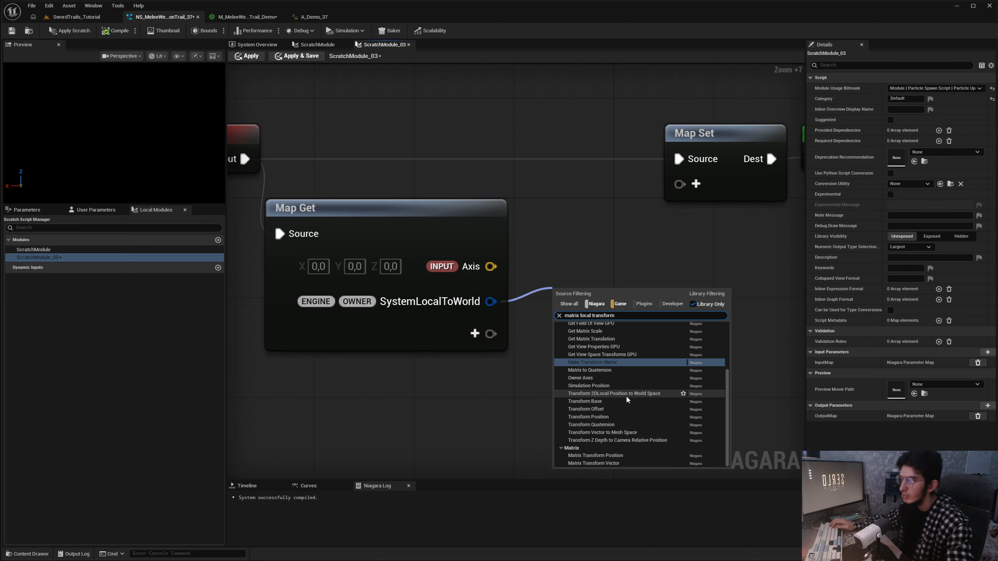
click(629, 462)
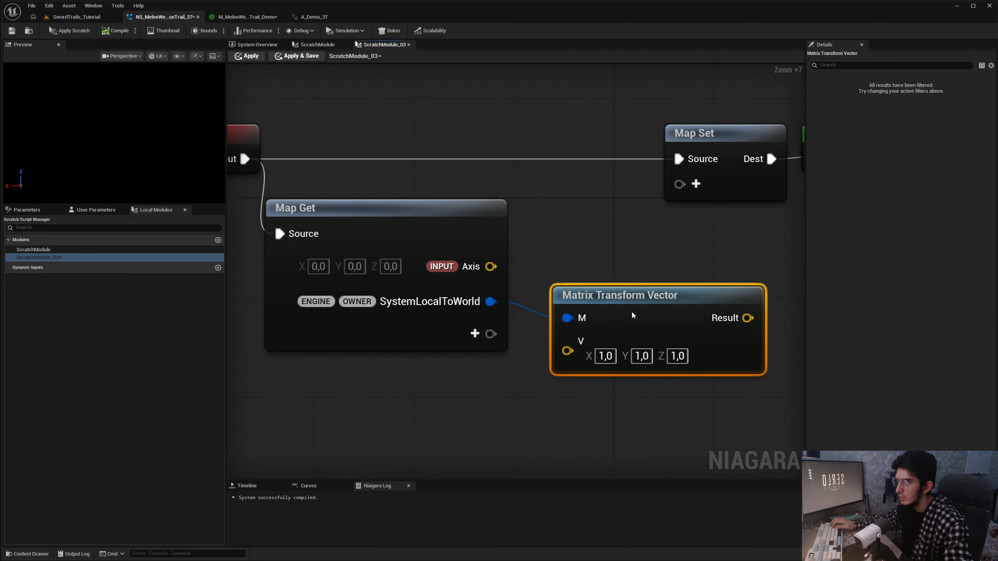
drag(632, 313, 619, 250)
drag(491, 267, 554, 288)
drag(636, 236, 636, 247)
Feed the Matrix Transform Vector's Result into a new Map Set pin, and apply and close the scratch module
right_drag(747, 252, 594, 318)
scroll(594, 317, down, 4)
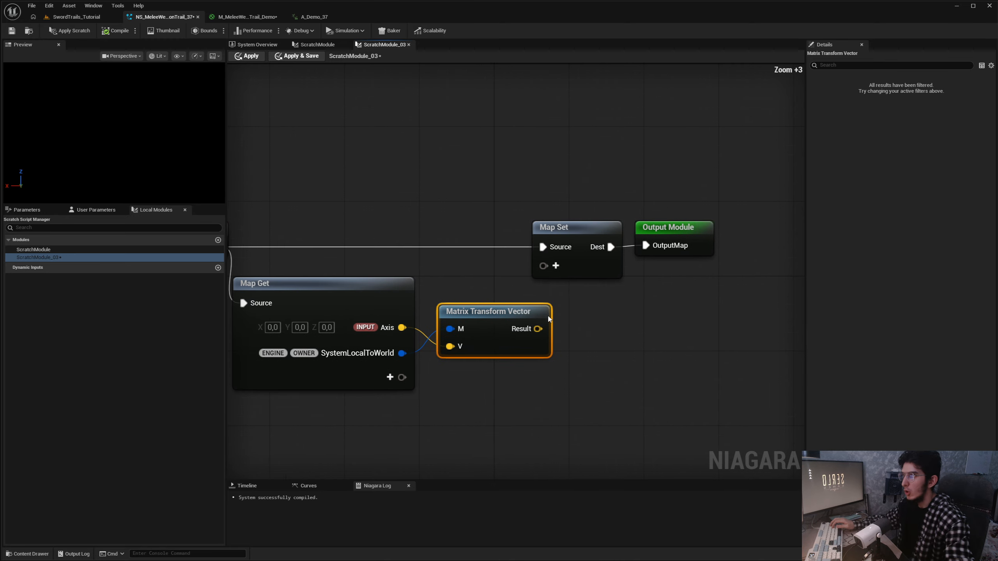
drag(538, 329, 544, 266)
drag(717, 292, 617, 219)
drag(605, 228, 661, 228)
drag(533, 207, 524, 207)
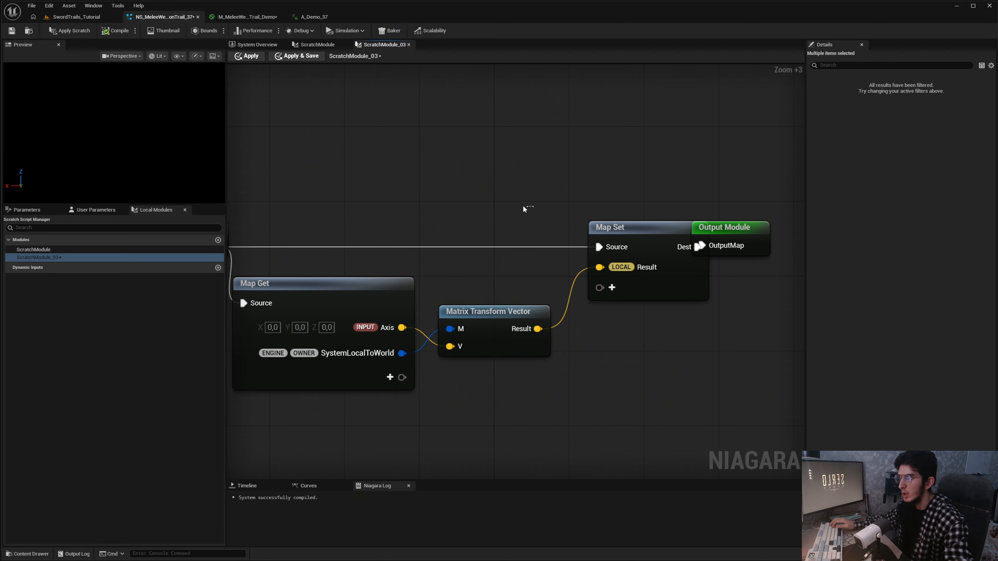
click(69, 31)
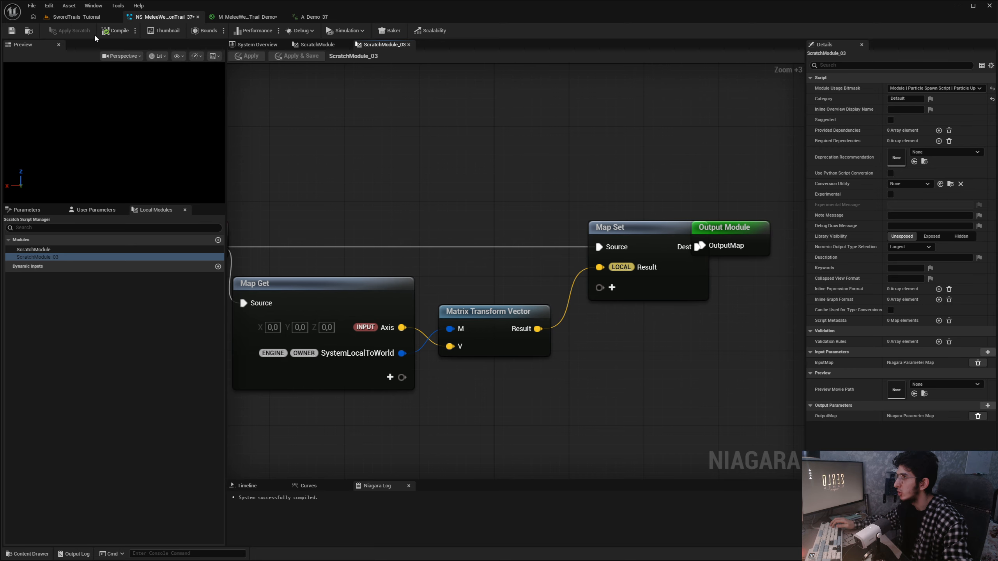
click(408, 45)
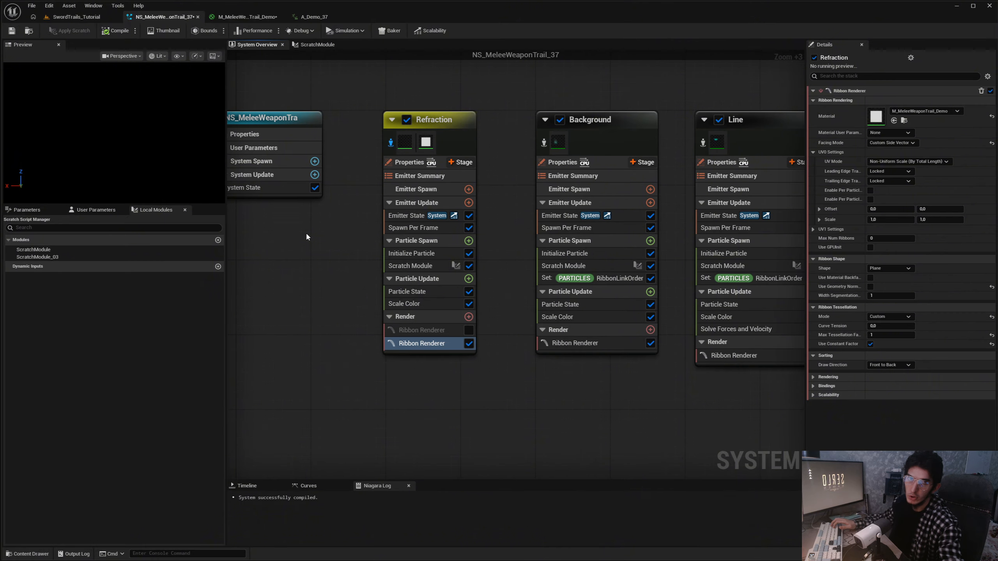
Try placing the new scratch module in the Refraction emitter's stack and delete it from there
drag(38, 256, 408, 280)
click(413, 281)
key(Delete)
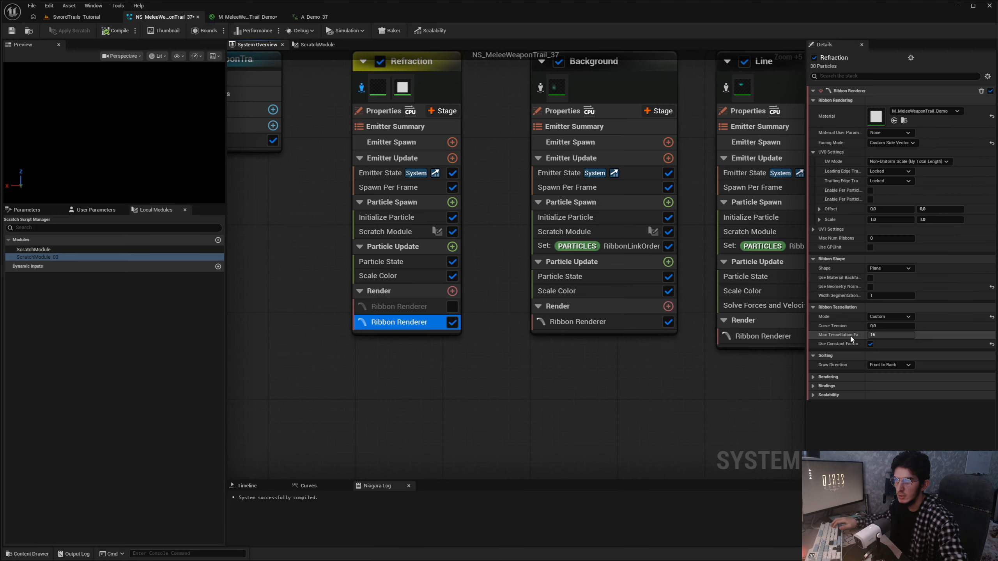
Set the Refraction Ribbon Renderer's Max Tessellation Factor to 16 and stop the SwordTrails_Tutorial level's play session
mouse_move(887, 335)
mouse_down()
mouse_move(875, 335)
mouse_move(916, 335)
mouse_move(897, 336)
mouse_up()
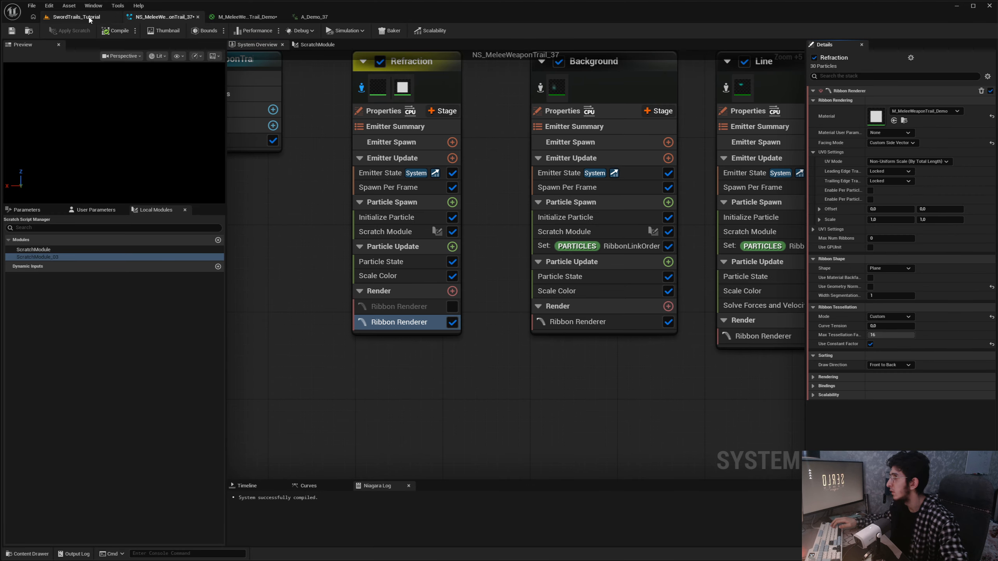
click(77, 17)
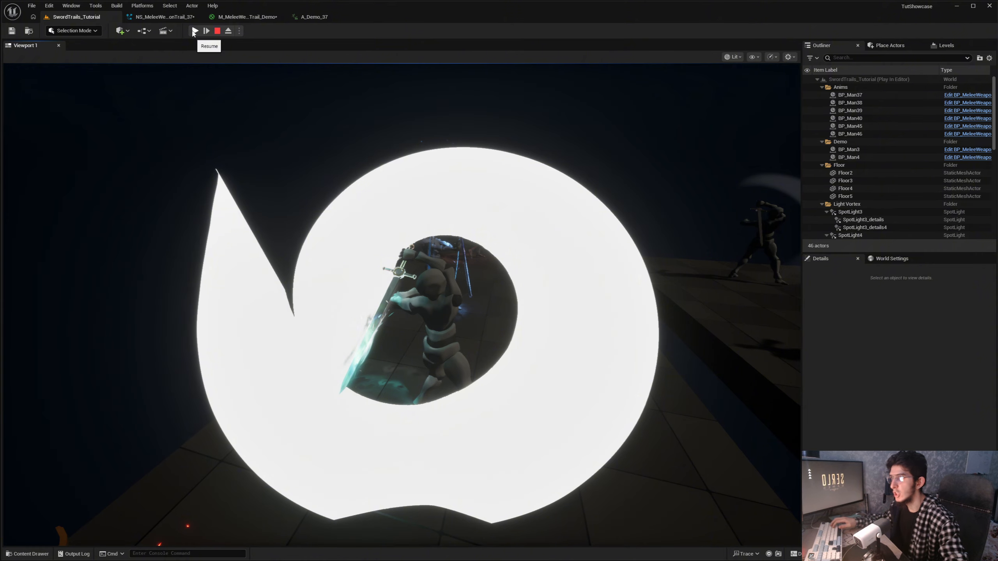
click(217, 31)
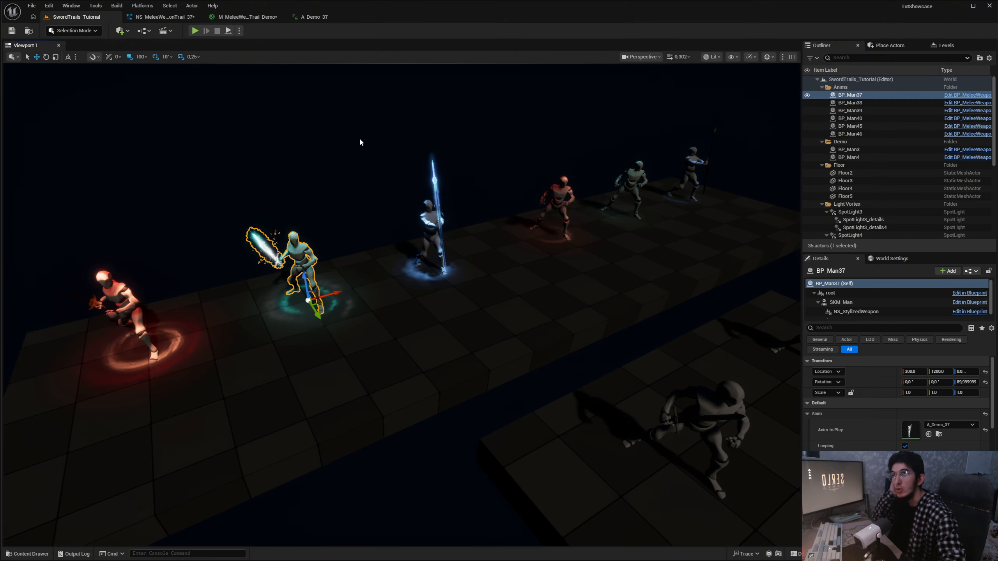
Return to NS_MeleeWeaponTrail_37 and browse to the material used by the Refraction emitter's Ribbon Renderer
click(185, 16)
right_drag(522, 306, 494, 282)
click(903, 120)
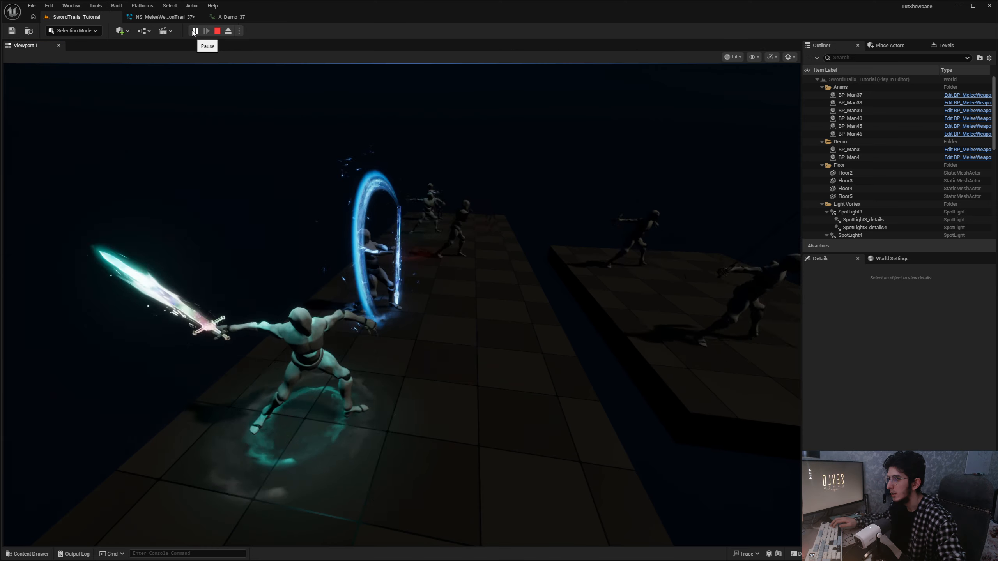
Pause the running SwordTrails_Tutorial level mid-swing and detach the camera to examine the refraction trail around the sword
click(193, 31)
click(193, 31)
click(194, 31)
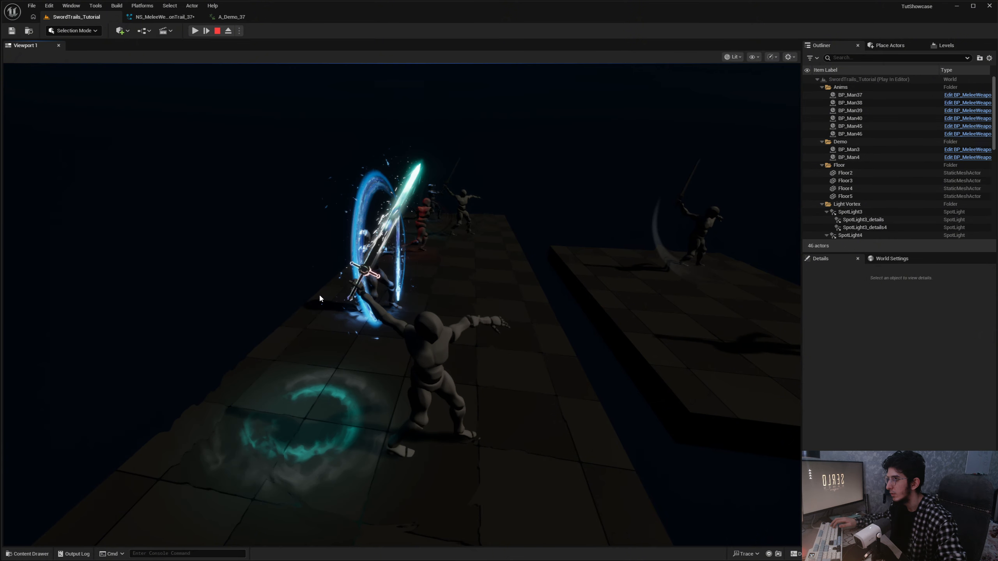
key(F8)
right_drag(319, 293, 290, 299)
right_drag(376, 244, 377, 221)
key(g)
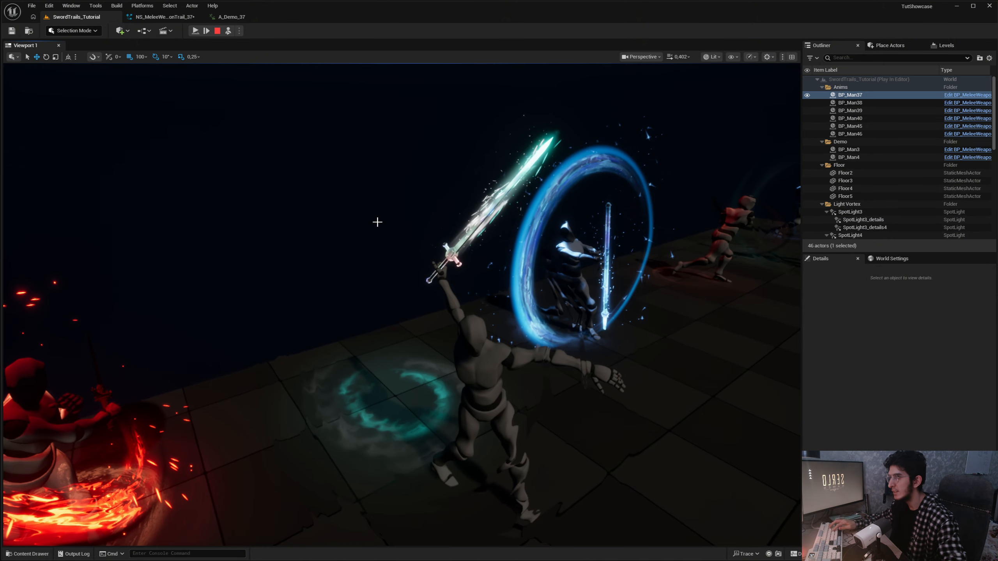
Open the M_MeleeWeaponTrail_Refraction material from the Refraction emitter's enabled Ribbon Renderer and frame its whole graph
click(154, 17)
click(349, 284)
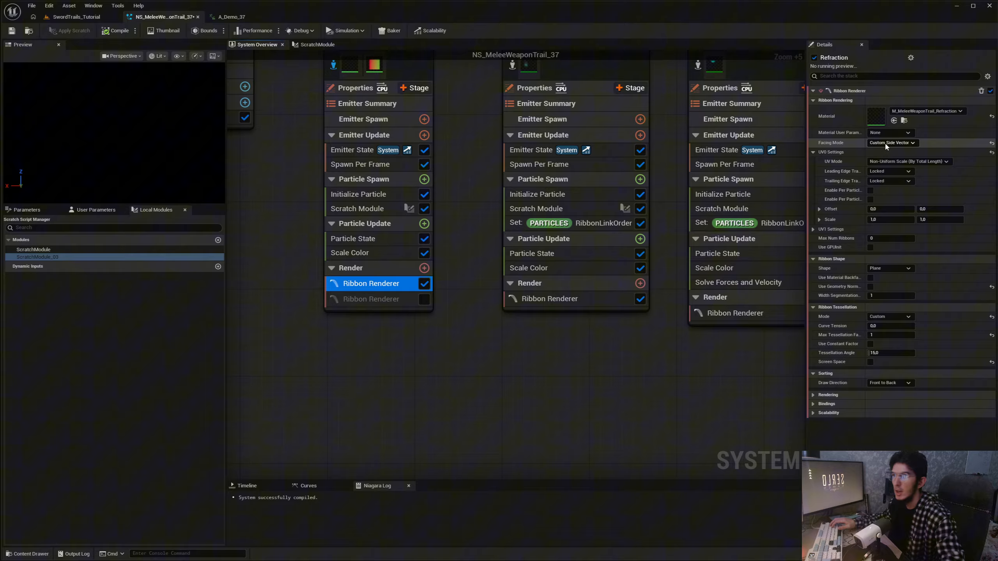
double_click(877, 118)
right_drag(545, 235, 705, 216)
scroll(743, 216, up, 1)
middle_click(210, 450)
key(Home)
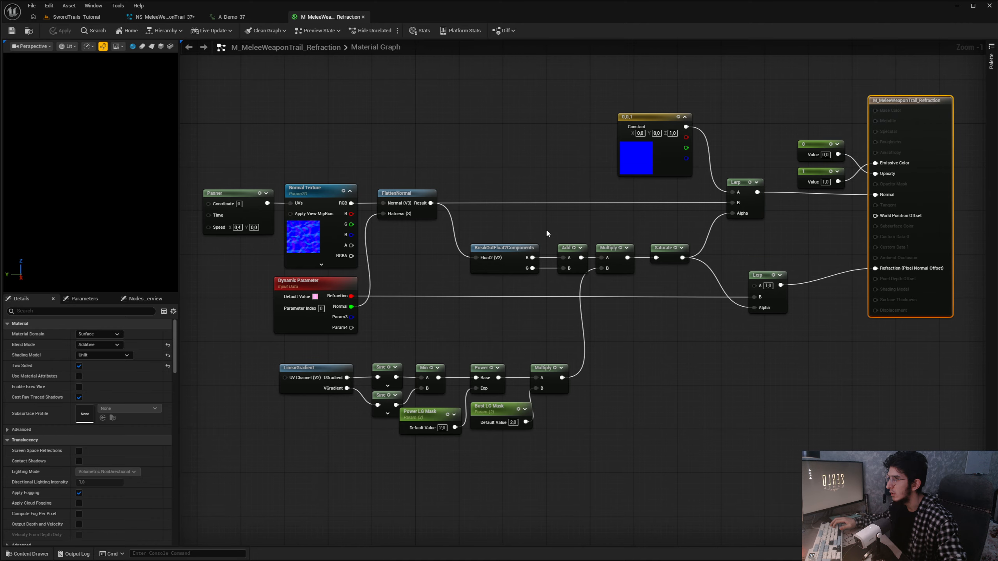
Duplicate the Normal Texture node and connect the copy's RGB output directly to the material's Normal input
drag(301, 154, 341, 228)
right_drag(624, 321, 436, 272)
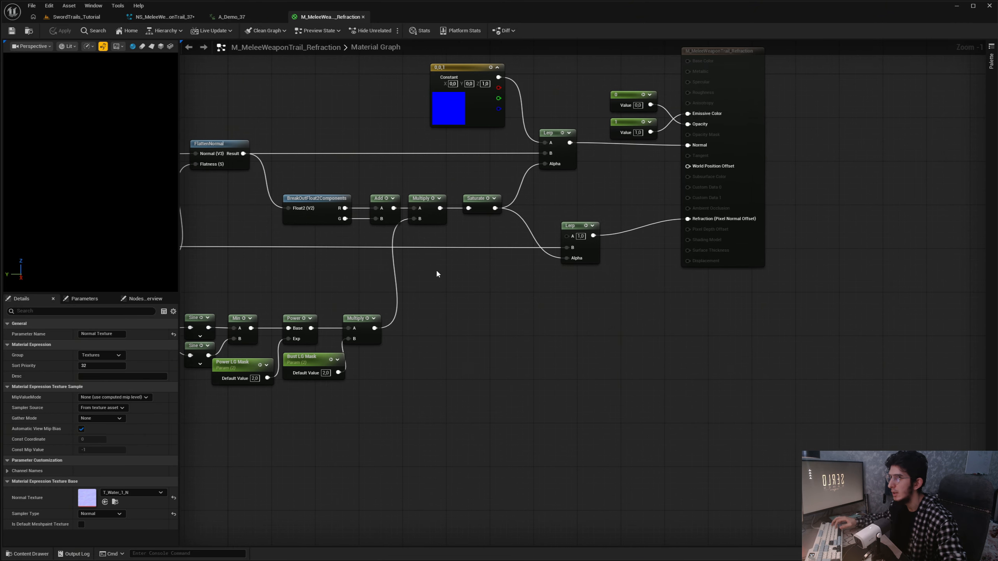
key(ctrl+d)
drag(420, 276, 704, 146)
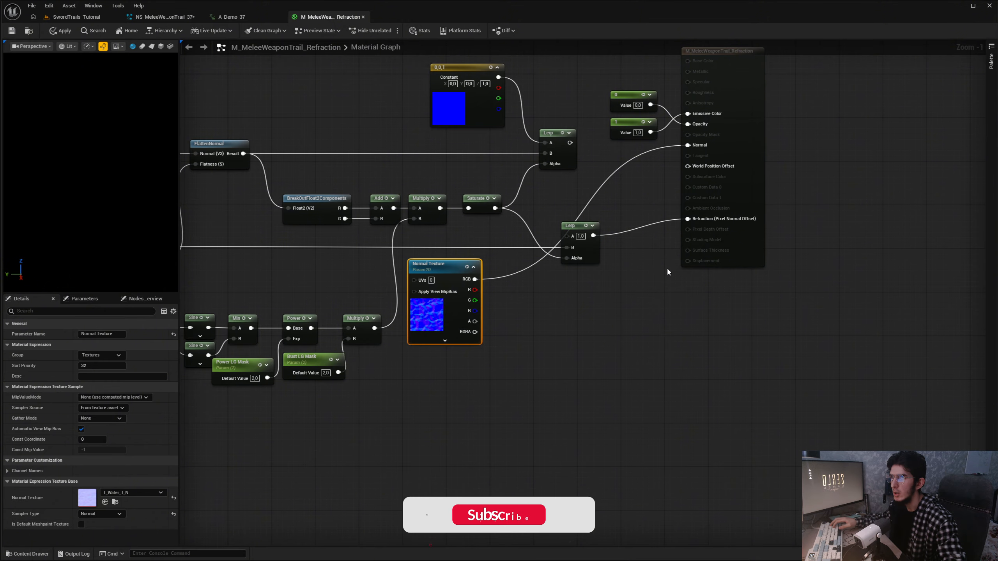
Select the LinearGradient mask nodes and connect their final Multiply directly to the material's Refraction input
right_drag(667, 267, 678, 290)
right_drag(631, 261, 777, 247)
drag(517, 423, 313, 334)
drag(530, 337, 844, 230)
right_drag(761, 322, 676, 308)
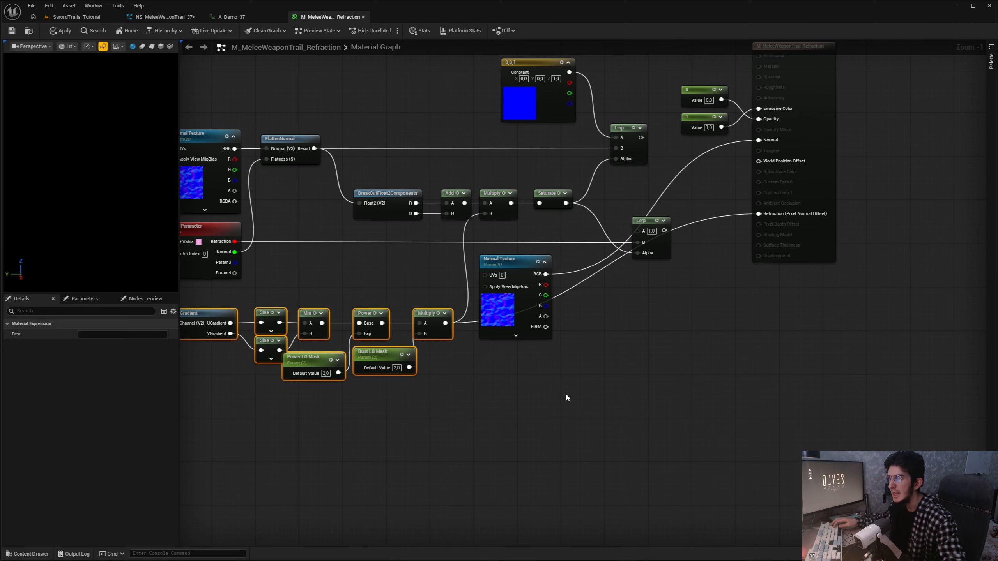
Reselect the LinearGradient mask nodes and undo the test connections in the material graph
drag(458, 435, 231, 320)
drag(215, 318, 441, 384)
right_drag(635, 298, 835, 308)
key(ctrl+z)
key(ctrl+z)
Browse to the Normal Texture's asset, and search the Engine content for "water" to find T_Water_LF_N
click(116, 505)
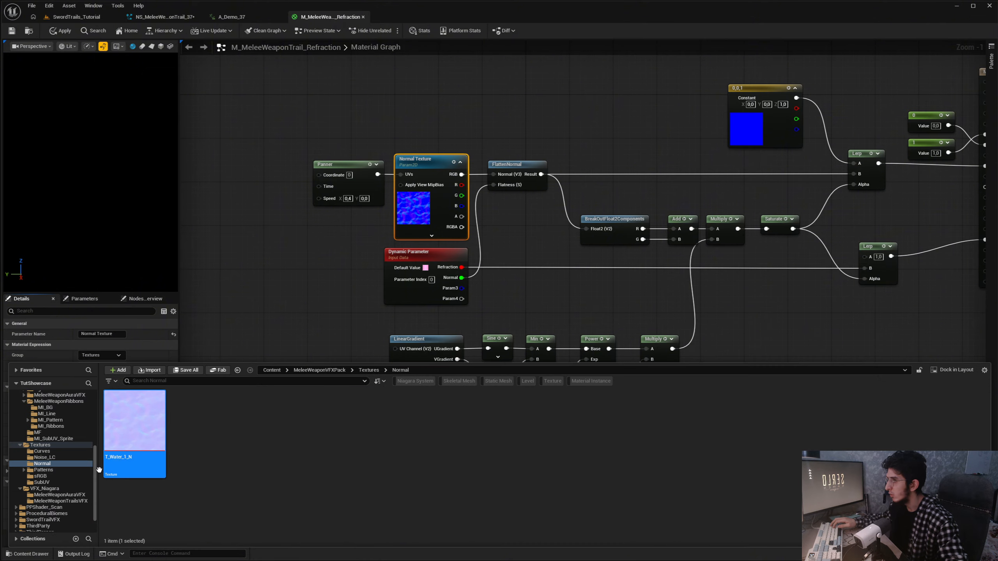
scroll(99, 470, down, 2)
click(29, 528)
click(201, 385)
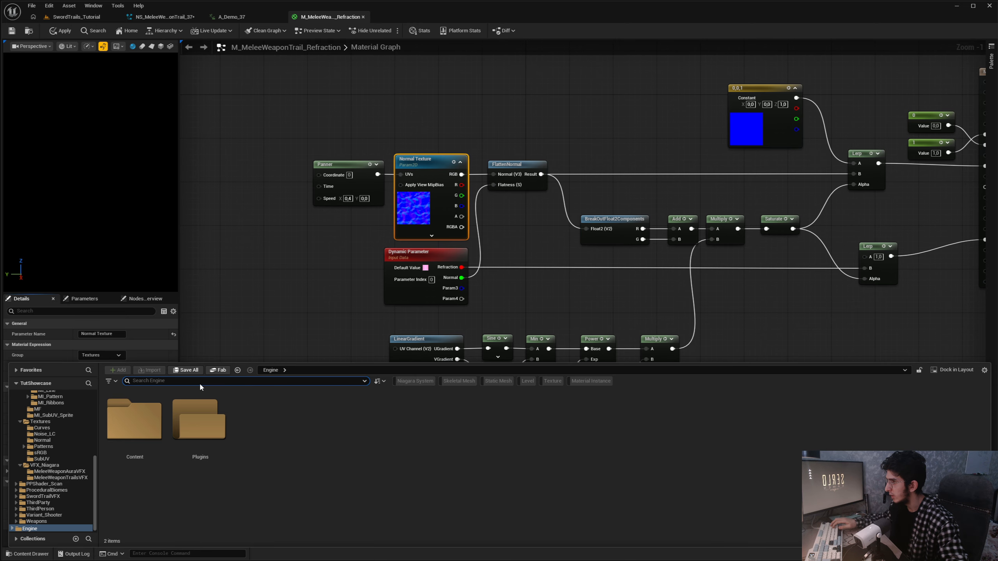
text(water)
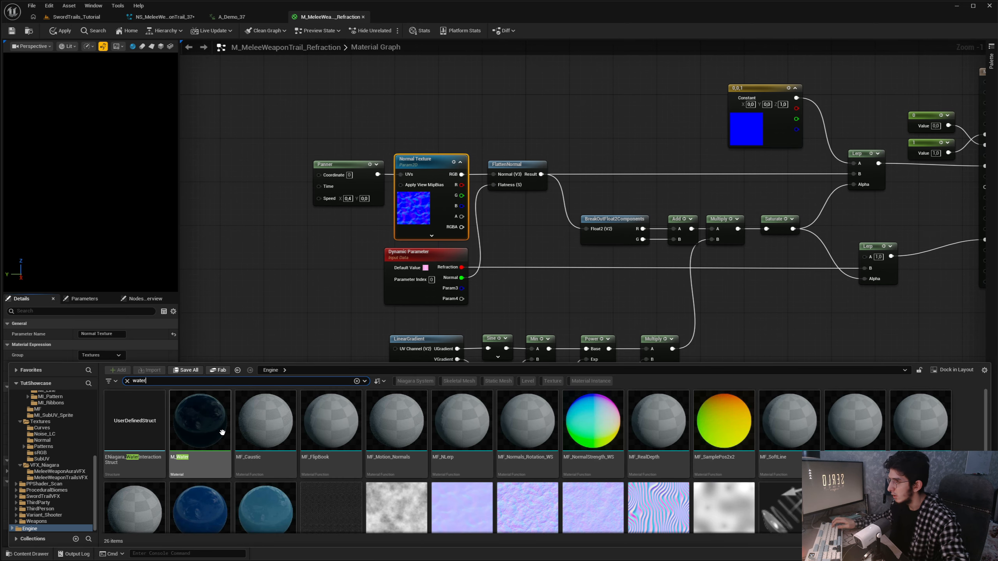
scroll(512, 471, down, 1)
click(462, 474)
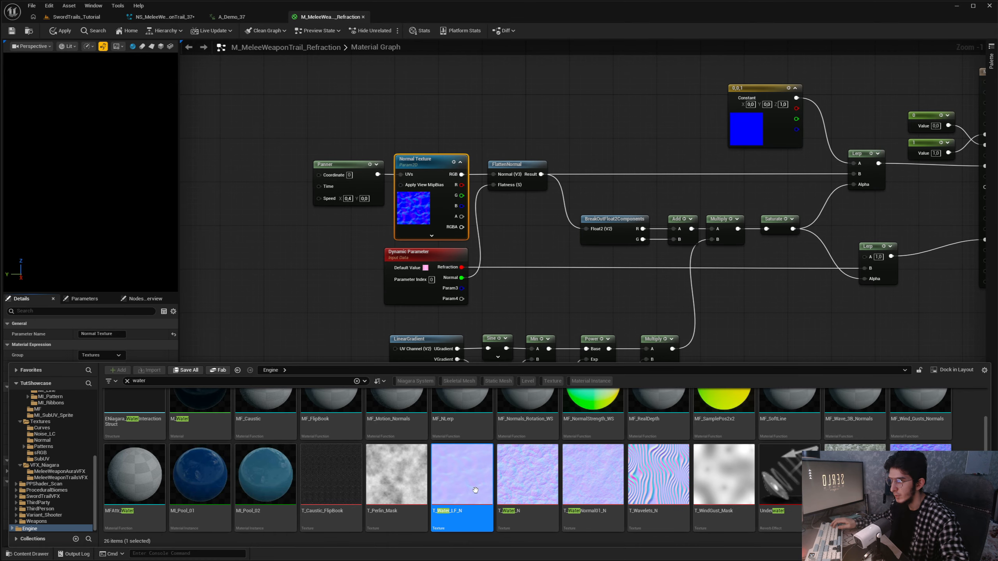
click(127, 381)
Check the Period setting of the upper Sine node in the LinearGradient mask
right_drag(611, 285, 556, 266)
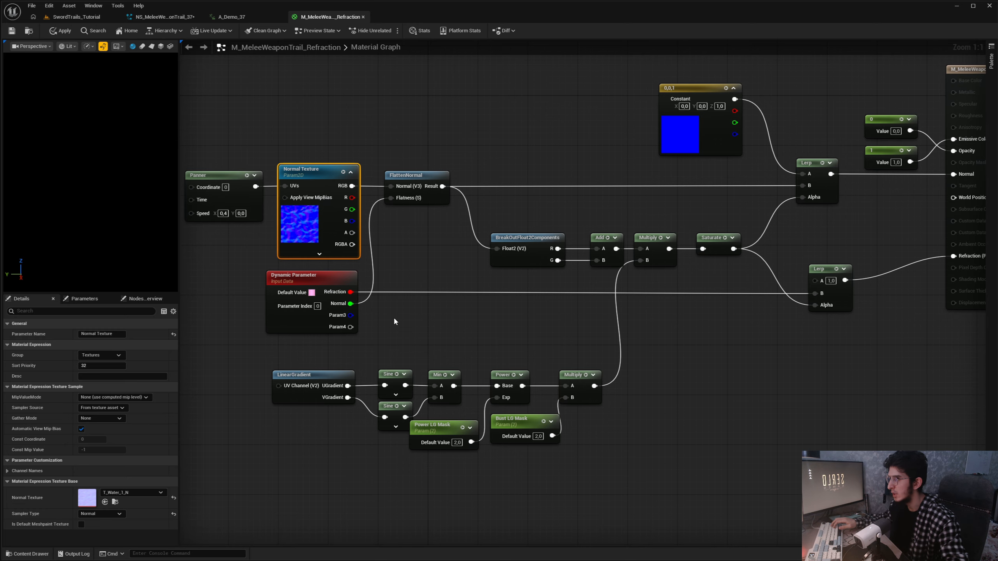
click(394, 380)
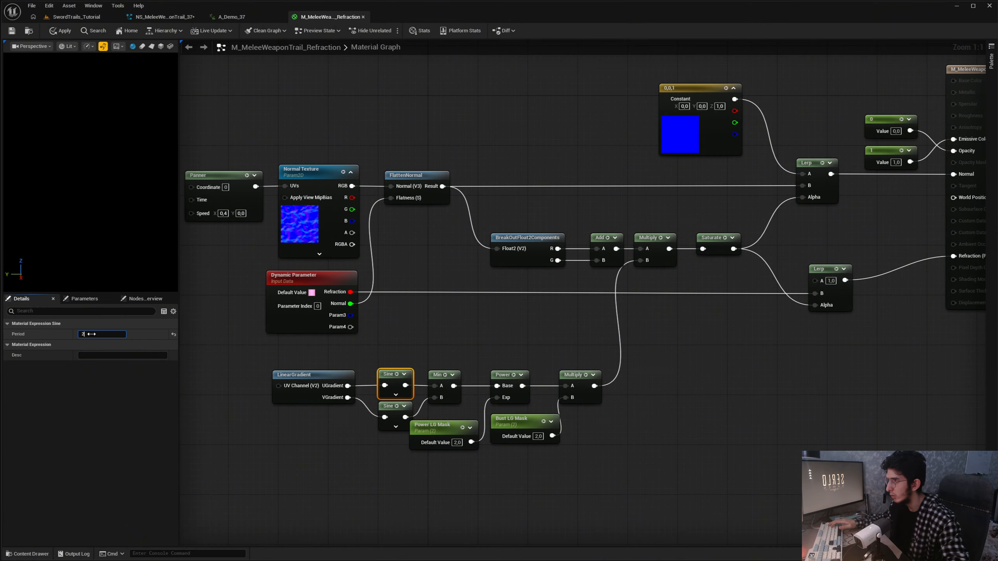
click(400, 306)
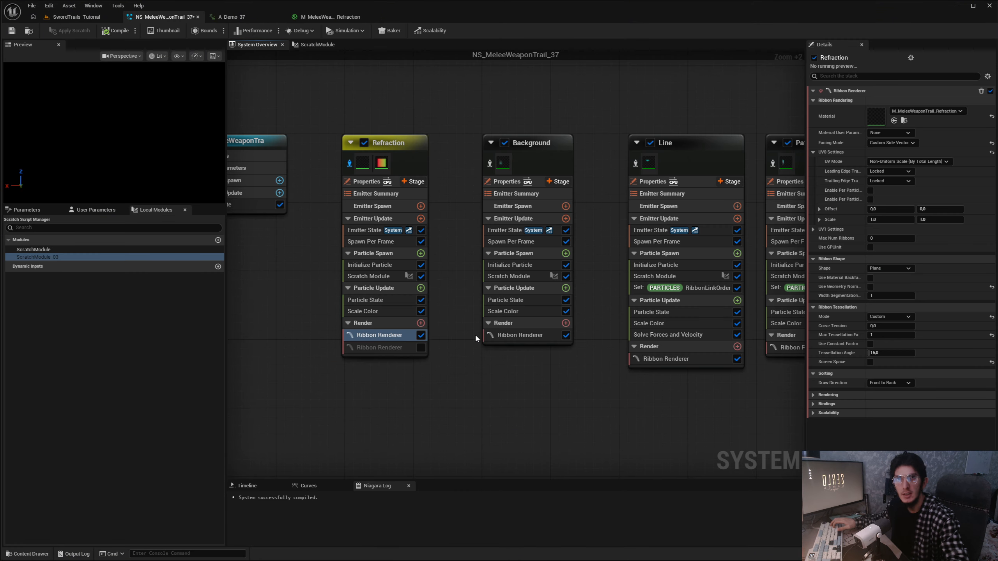
Choose Custom Side Vector as the Facing Mode of the Refraction emitter's enabled Ribbon Renderer
click(388, 336)
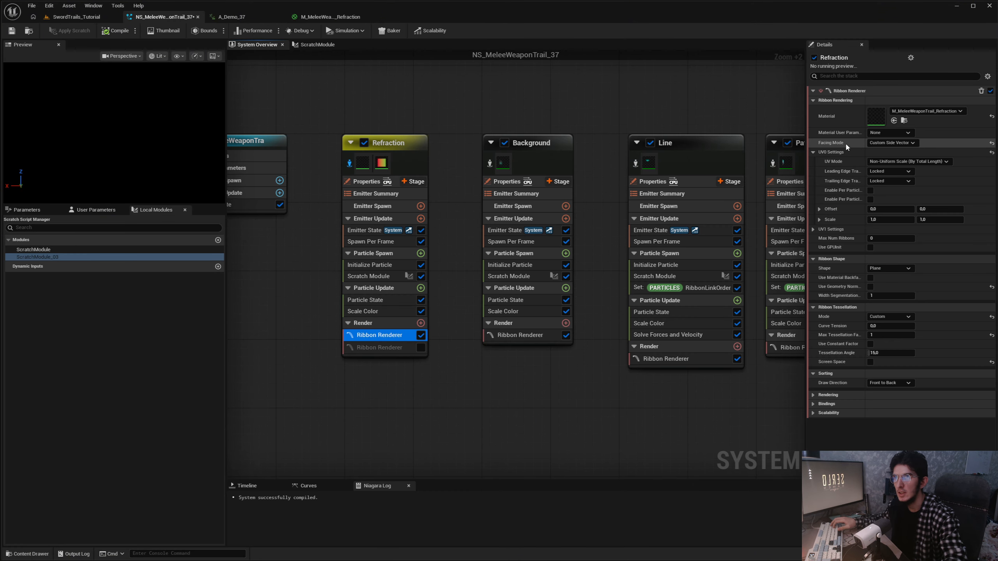
click(891, 142)
click(890, 166)
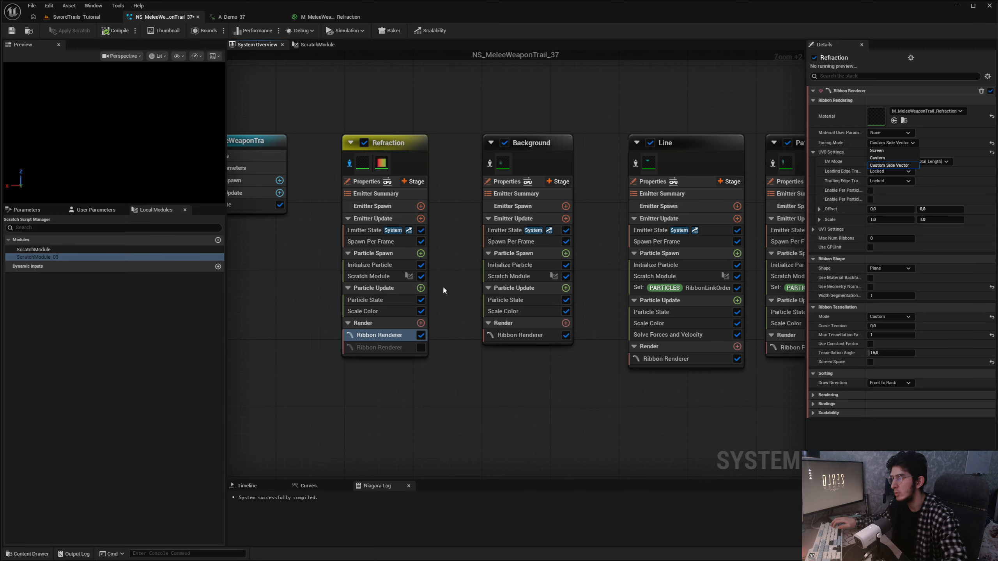
Isolate the Background emitter together with the Refraction emitter and select Background to show its settings
right_drag(446, 281, 449, 275)
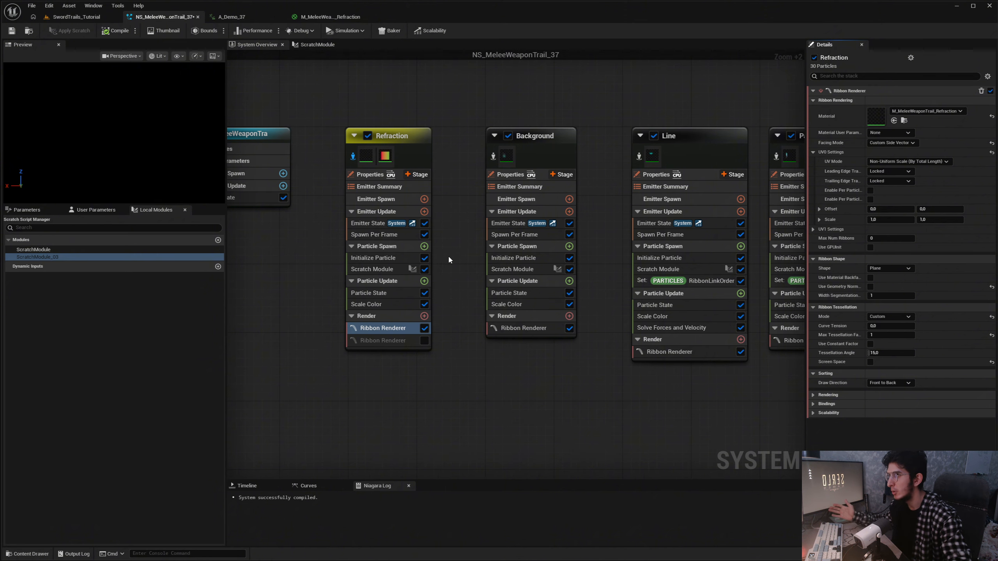
right_drag(447, 255, 395, 287)
drag(287, 110, 398, 362)
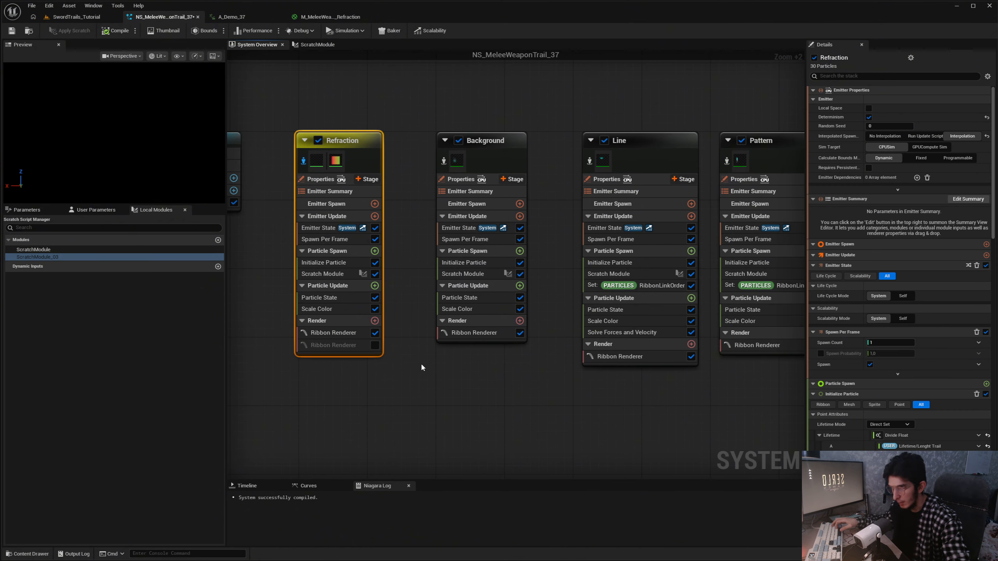
click(496, 141)
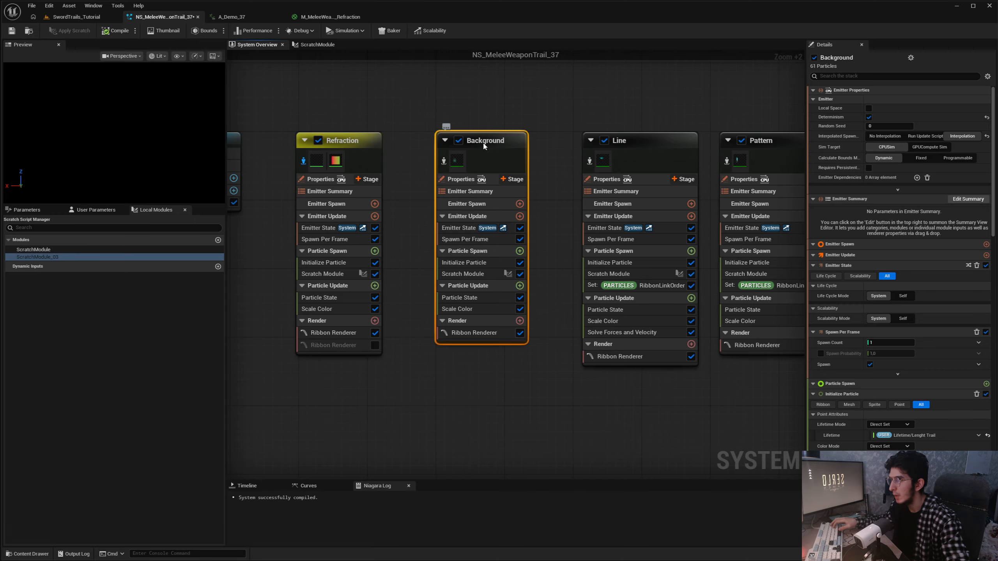
right_click(484, 147)
right_drag(516, 107, 525, 110)
click(525, 110)
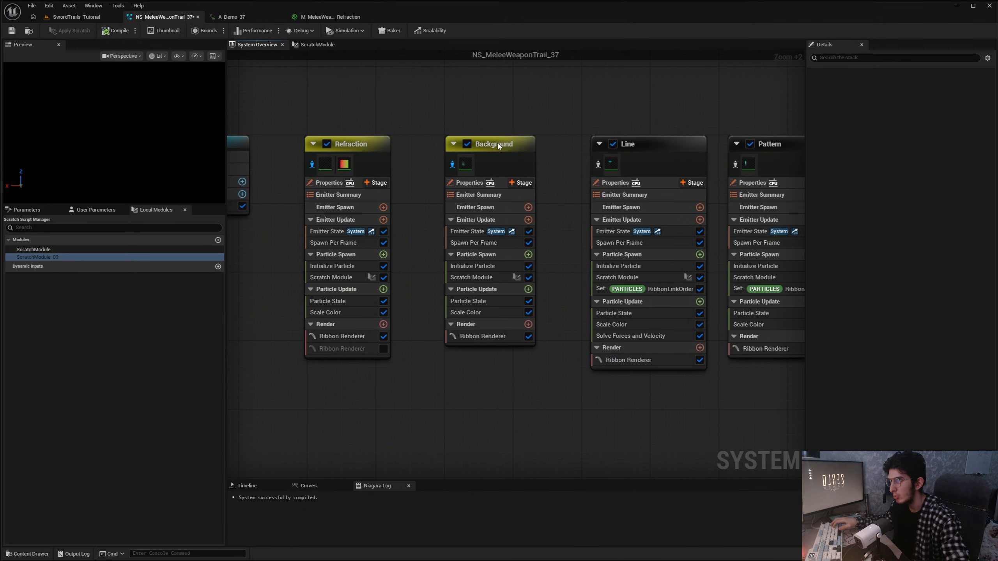
click(497, 147)
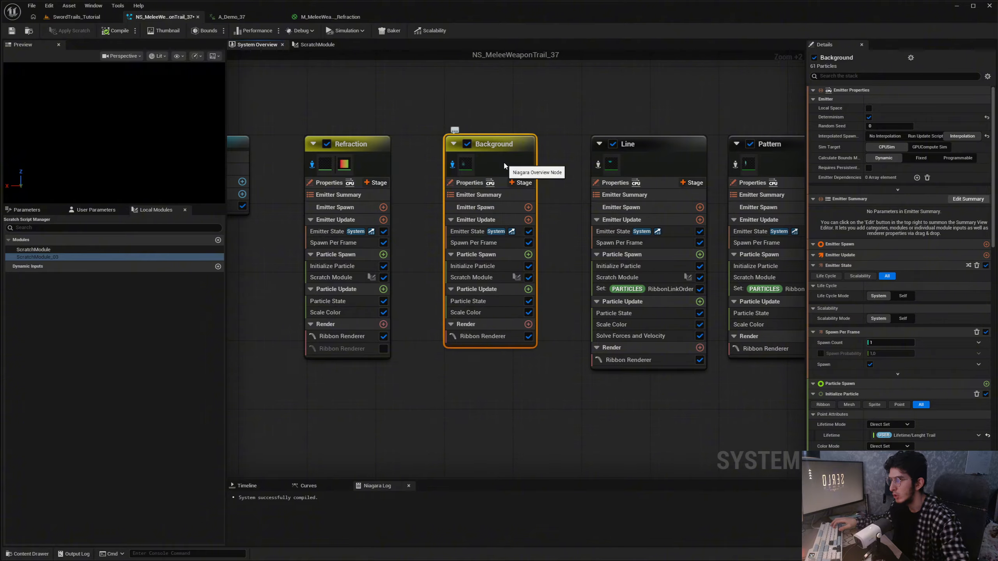
Select the Background emitter's Ribbon Renderer and review the node graph of the simplified M_trail_bg material
click(475, 336)
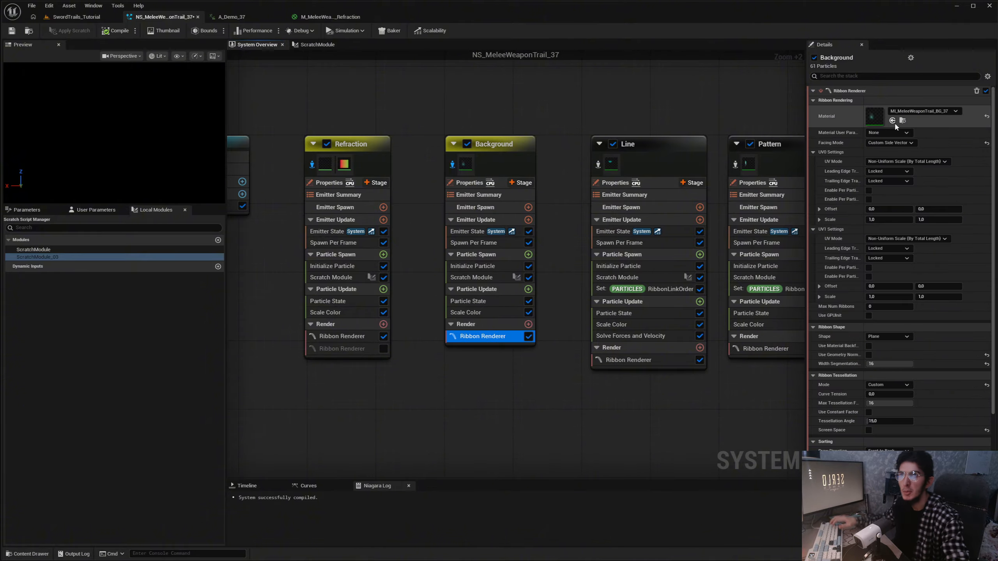
click(67, 16)
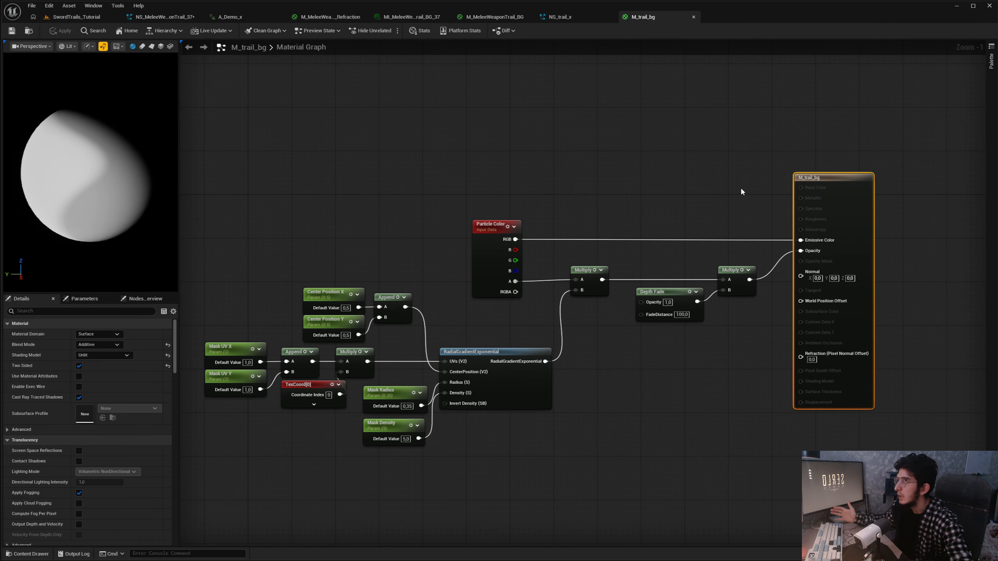
right_drag(741, 191, 679, 150)
drag(251, 143, 891, 458)
click(764, 410)
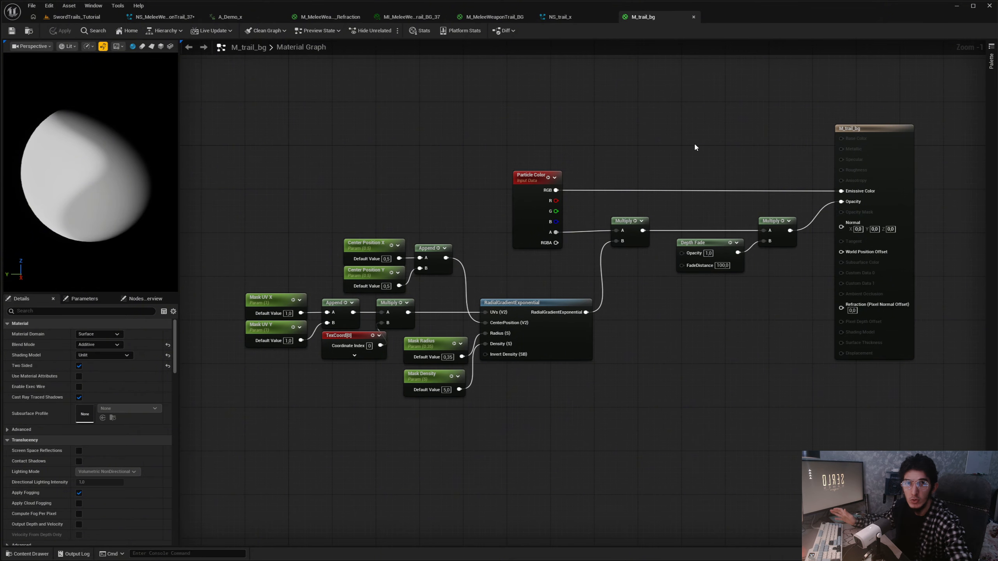
click(693, 16)
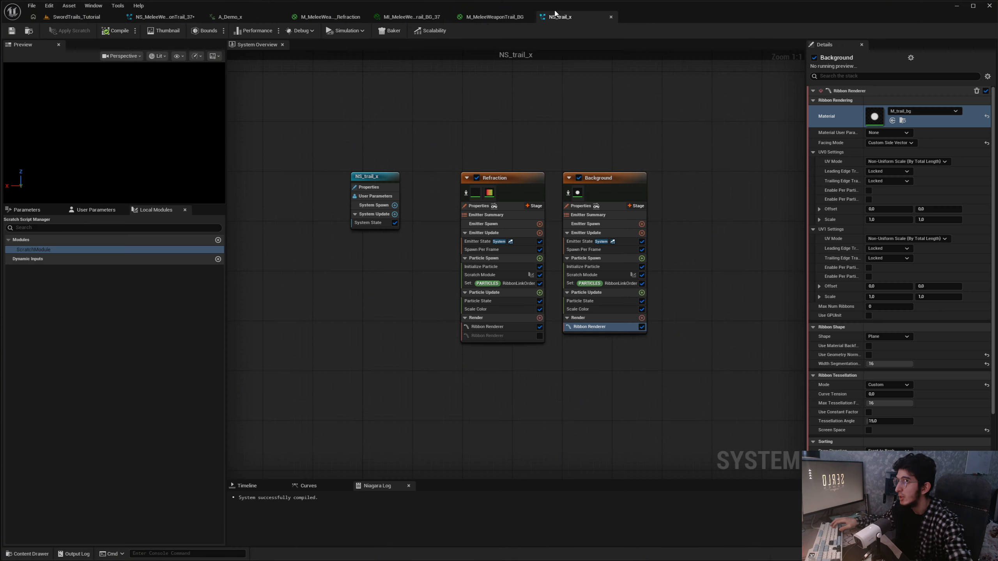
Bring up the M_MeleeWeaponTrail_BG material graph and inspect its opacity mask nodes
click(495, 16)
right_drag(526, 84, 638, 267)
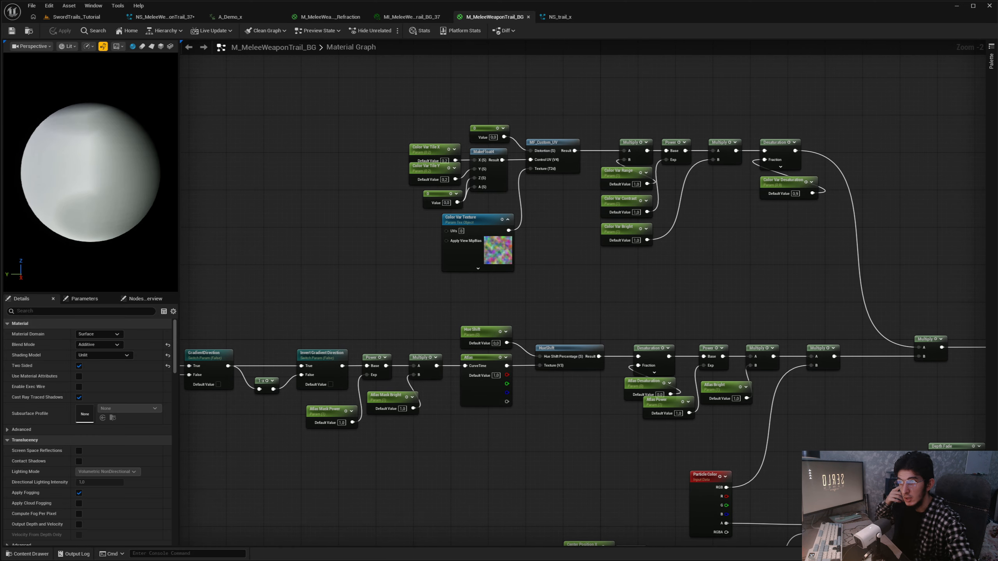
scroll(698, 235, up, 5)
right_drag(698, 236, 872, 172)
scroll(769, 293, down, 4)
right_drag(666, 248, 711, 293)
scroll(710, 293, up, 6)
drag(788, 433, 314, 197)
click(396, 202)
Highlight the LinearGradient mask nodes through the final Multiply and check the upper Sine node's Period
drag(216, 160, 778, 434)
right_click(801, 247)
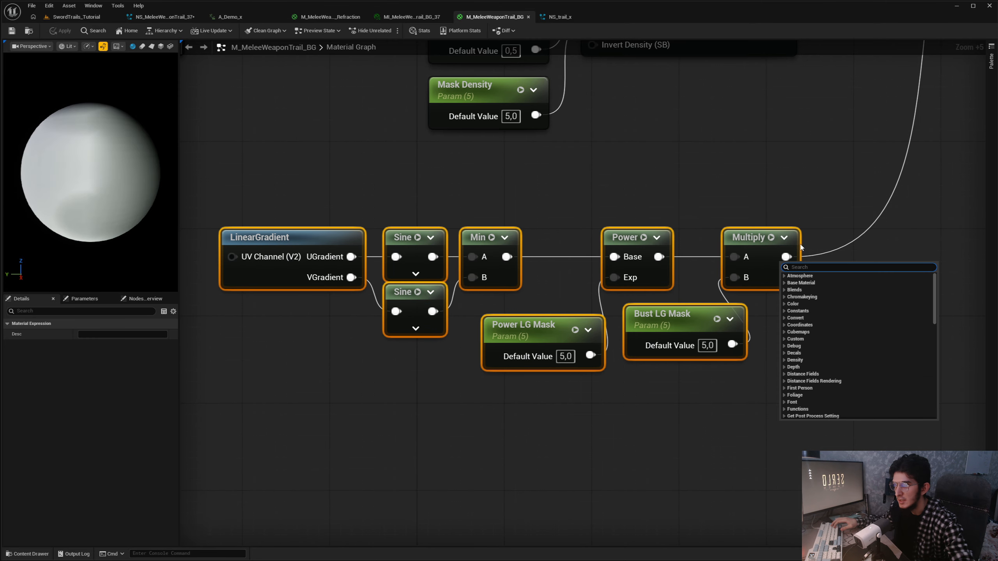
click(546, 448)
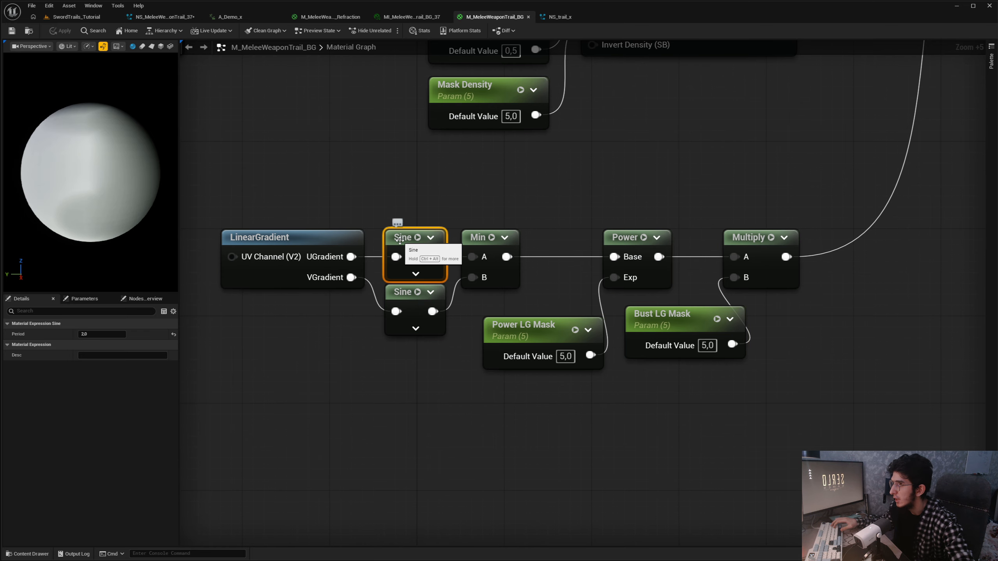
click(419, 209)
Move the Multiply node that combines the radial and linear masks down and away from the Saturate line
scroll(419, 208, down, 6)
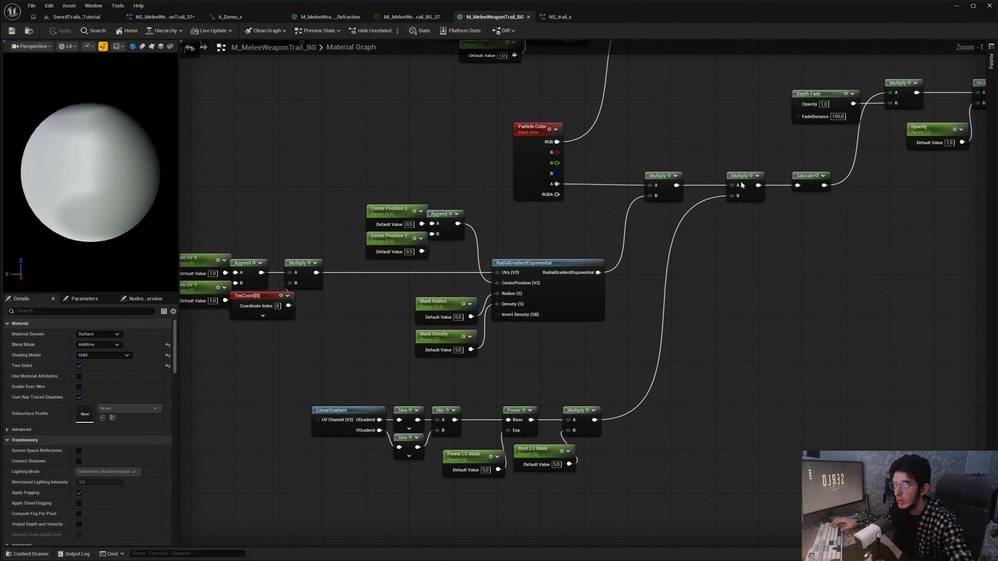
drag(741, 184, 769, 307)
scroll(708, 270, up, 2)
scroll(700, 201, up, 1)
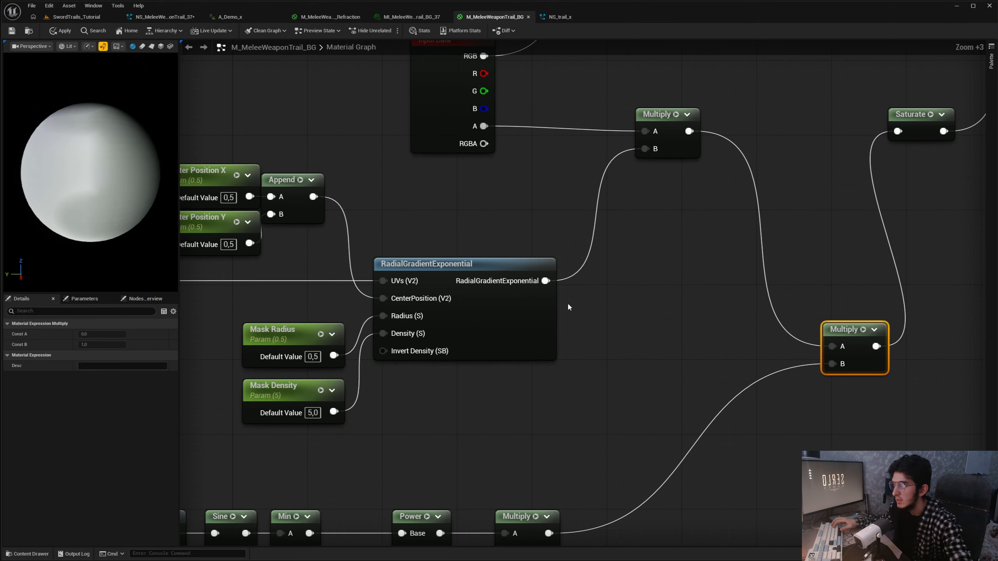
Highlight the radial mask nodes, from the Mask UV parameters to RadialGradientExponential
scroll(568, 303, down, 2)
right_drag(568, 302, 719, 372)
drag(718, 368, 256, 211)
click(741, 235)
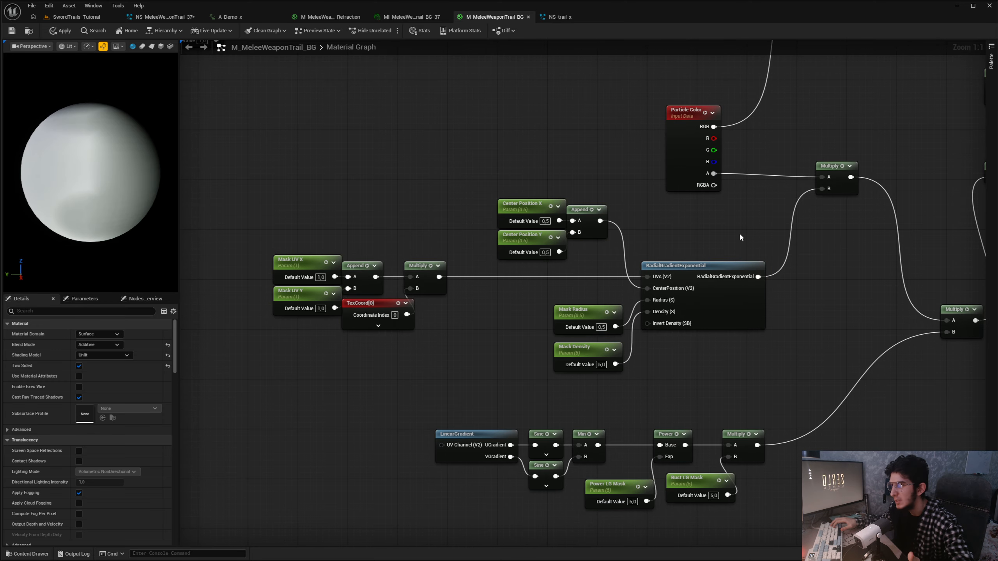
scroll(852, 301, up, 3)
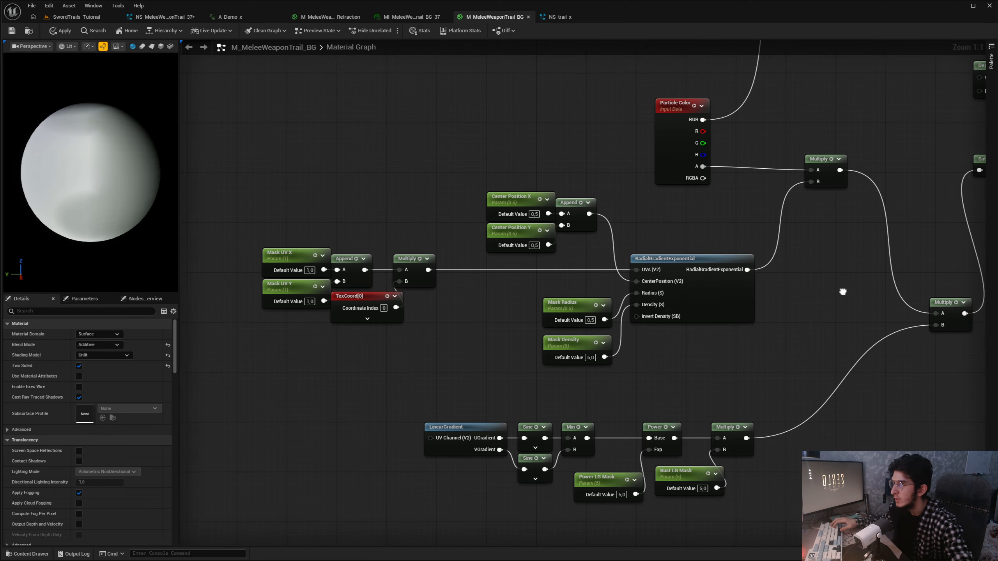
Return the Multiply node that combines both masks to its place in line before Saturate
right_drag(803, 317, 314, 296)
scroll(575, 330, down, 3)
right_drag(575, 330, 637, 379)
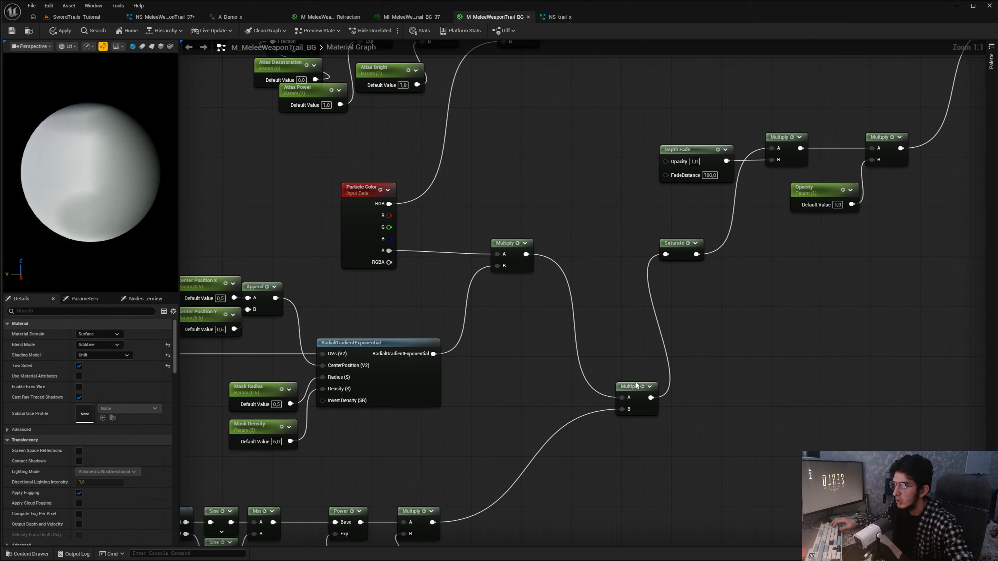
click(584, 243)
Inspect how Particle Color alpha is multiplied with the masks and passed into the Saturate node
scroll(549, 259, up, 5)
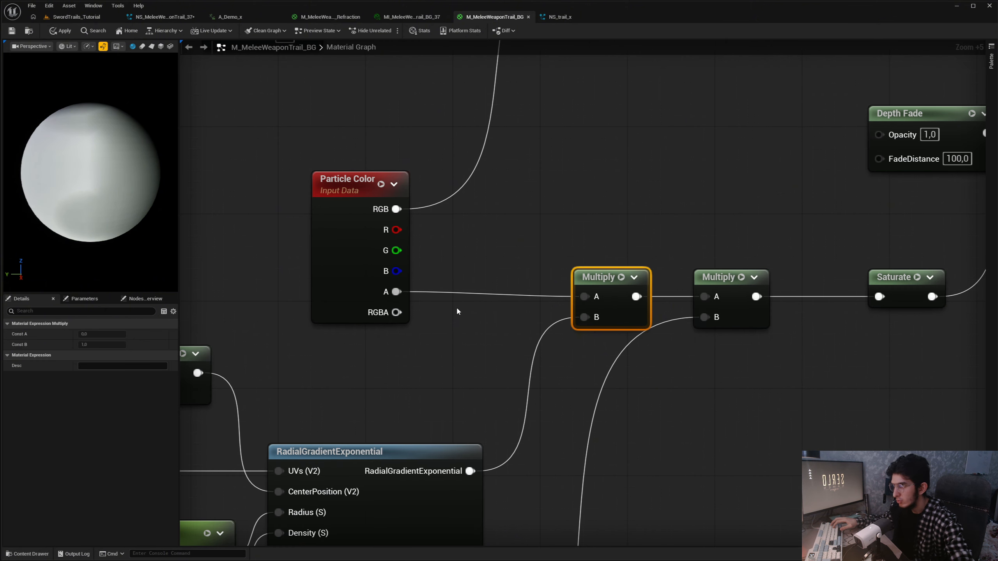
click(305, 198)
click(327, 213)
right_drag(902, 319, 641, 324)
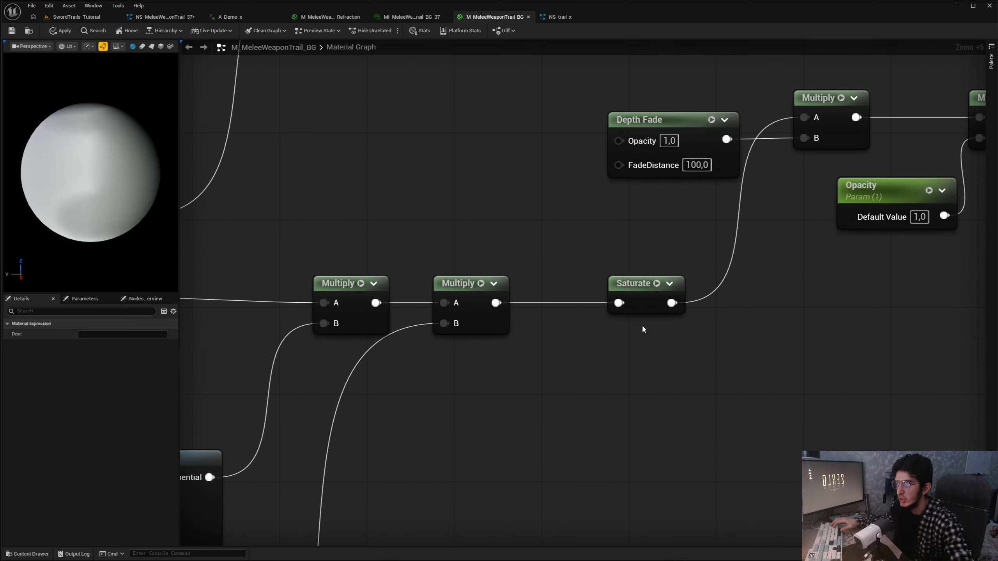
click(633, 290)
Highlight the Depth Fade multiplication, followed by the Opacity parameter with its Multiply node
scroll(702, 289, down, 1)
right_drag(702, 289, 637, 339)
drag(488, 174, 672, 251)
right_drag(672, 251, 557, 271)
scroll(558, 274, down, 1)
drag(657, 352, 516, 183)
scroll(562, 190, down, 2)
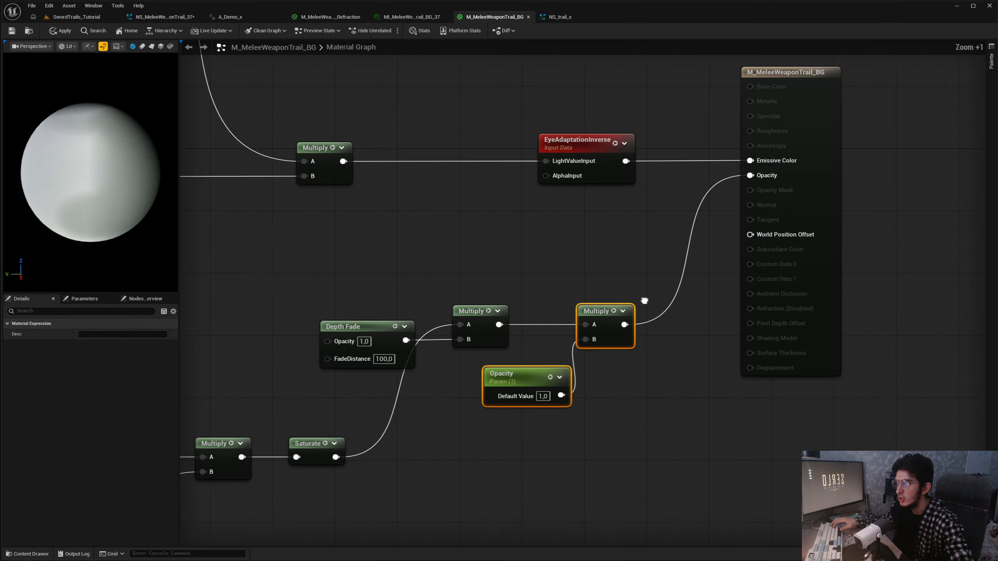
Add the EyeAdaptationInverse node in front of Emissive Color to the selection and view it up close
right_drag(769, 168, 754, 190)
scroll(486, 237, down, 1)
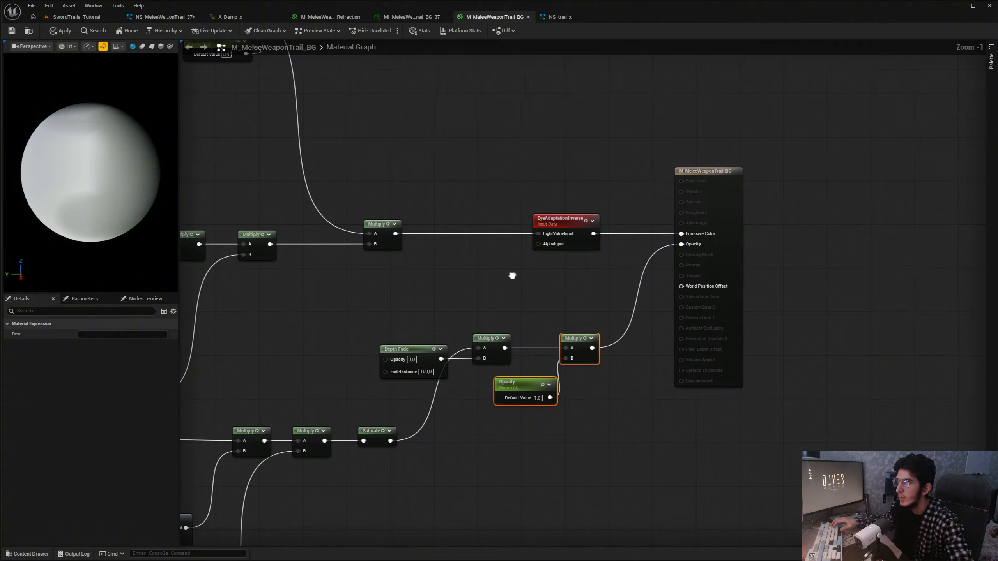
shift+drag(618, 263, 508, 189)
scroll(558, 220, up, 5)
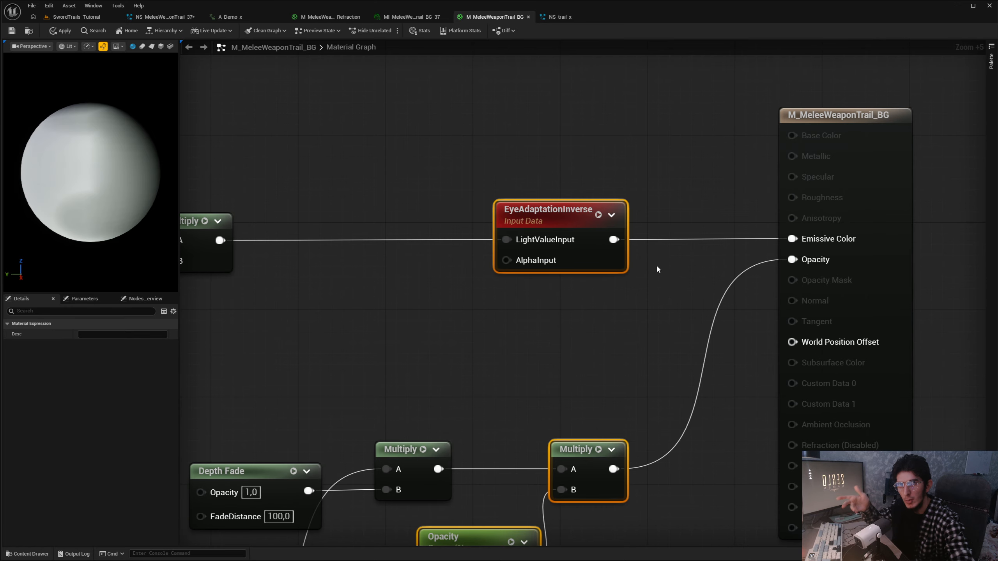
Examine the LinearGradient, GradientDirection and Invert Gradient Direction nodes that feed the Atlas parameter
right_drag(652, 272, 738, 288)
scroll(725, 245, down, 5)
scroll(724, 279, up, 4)
ctrl+scroll(393, 233, up, 5)
right_drag(378, 232, 358, 205)
scroll(341, 191, down, 2)
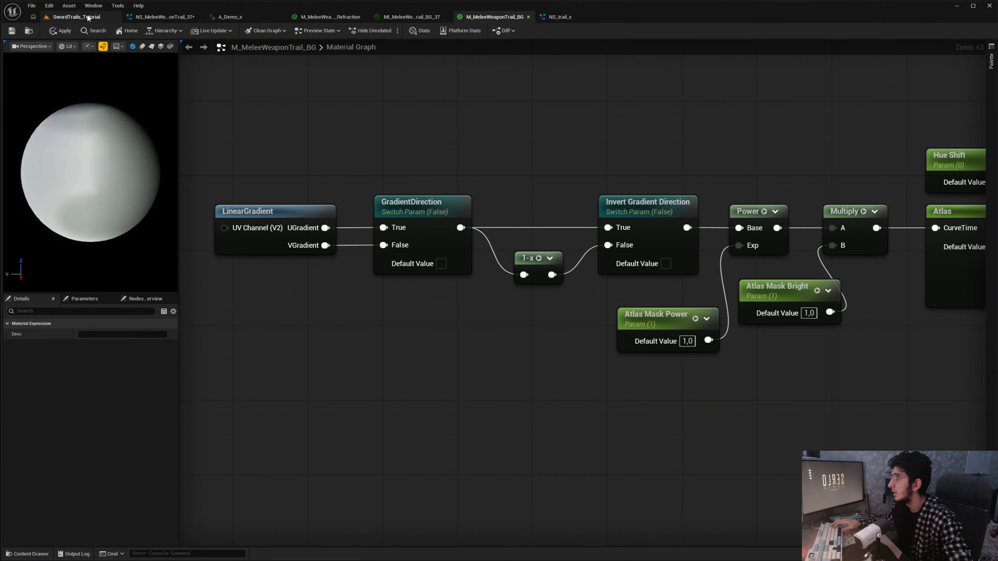
Play the SwordTrails_Tutorial level, pause it mid-swing and detach the camera to frame the green sword trail
click(75, 16)
click(194, 31)
click(195, 33)
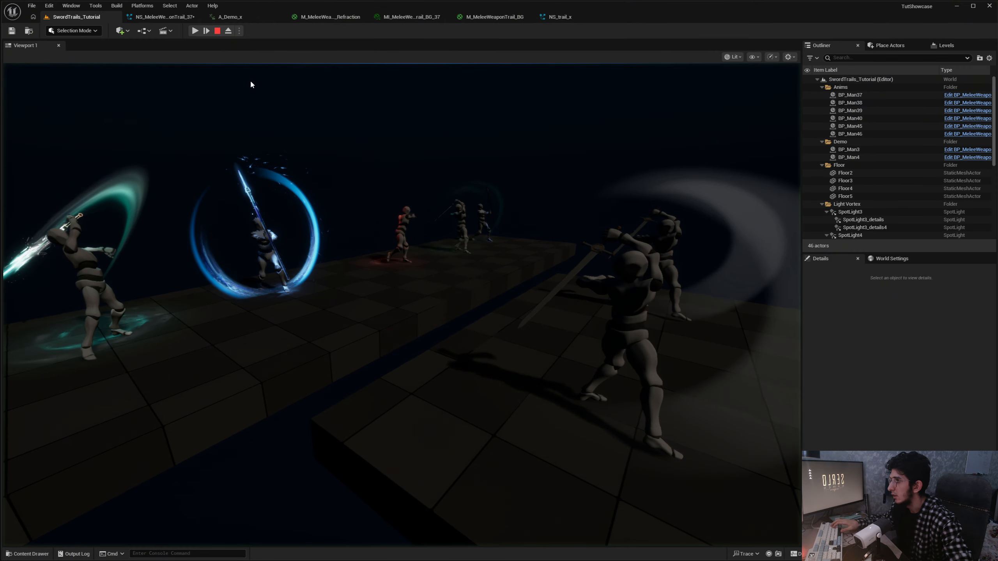
key(F8)
right_drag(398, 217, 378, 333)
key(a)
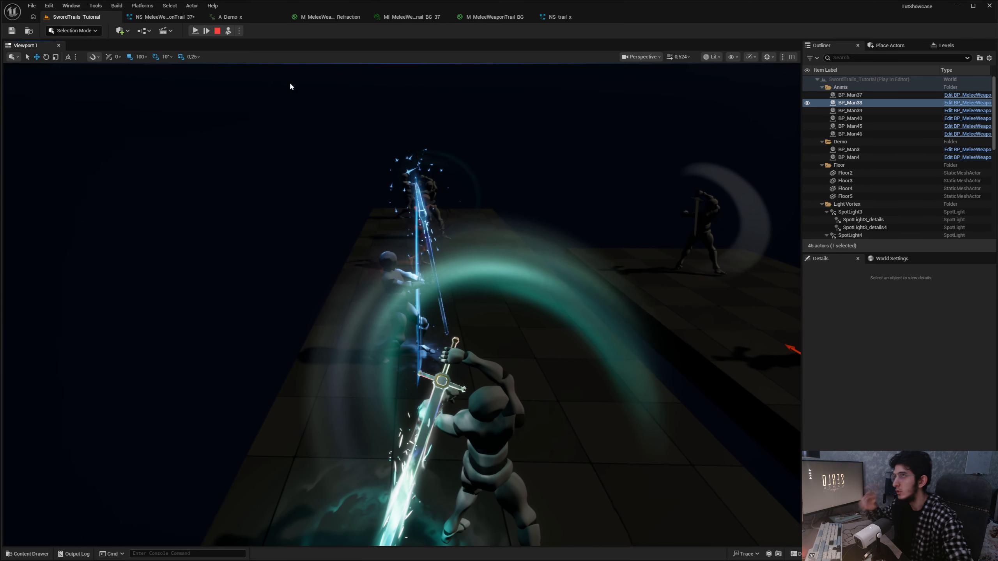
right_drag(459, 266, 456, 303)
Capture a 1332x1018 screen region around the green trail, sketch gradient directions over it, and discard the capture
key(super+shift+s)
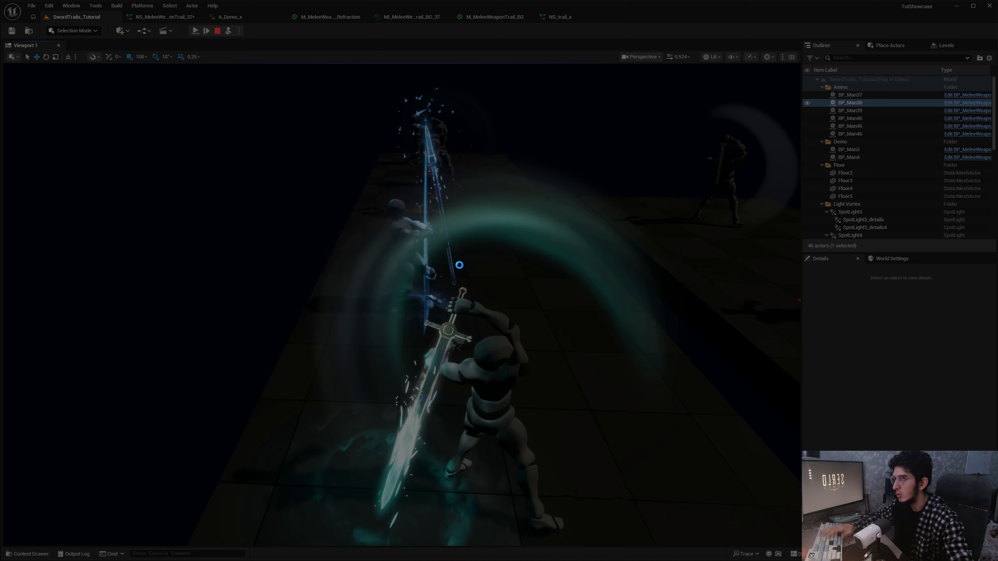
drag(209, 107, 750, 523)
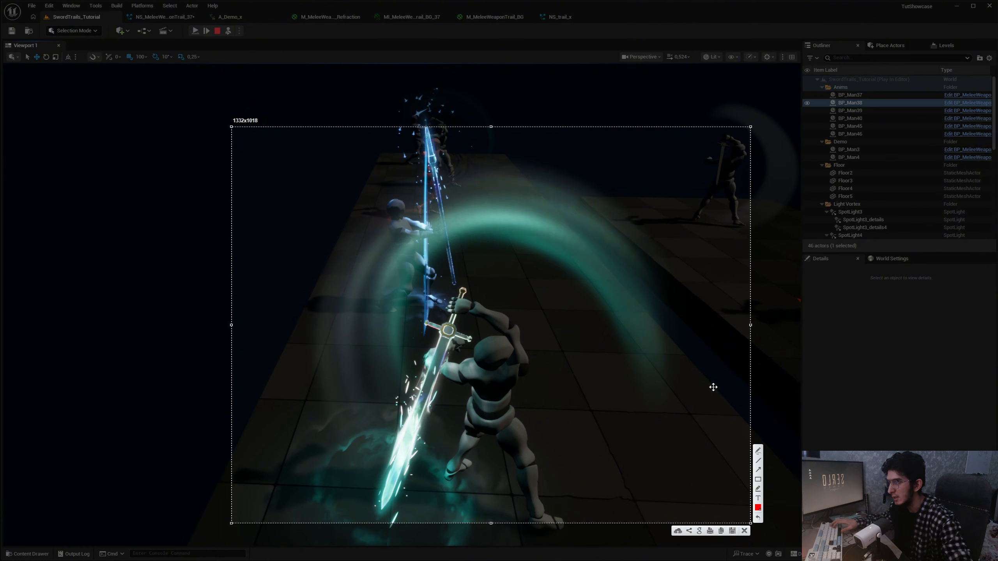
drag(541, 344, 535, 337)
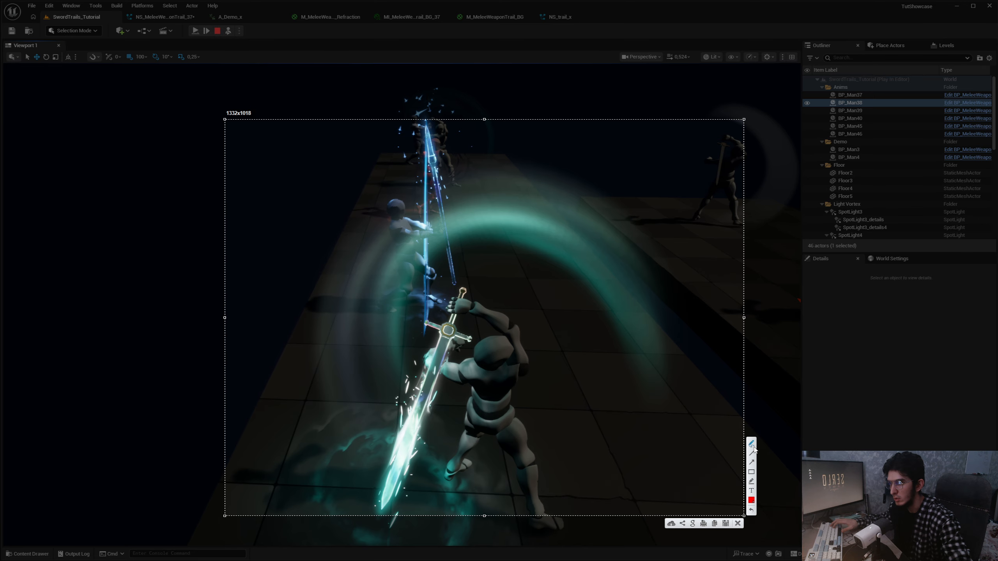
drag(418, 302, 346, 283)
mouse_move(391, 456)
mouse_down()
mouse_move(642, 330)
mouse_move(629, 327)
mouse_up()
key(Escape)
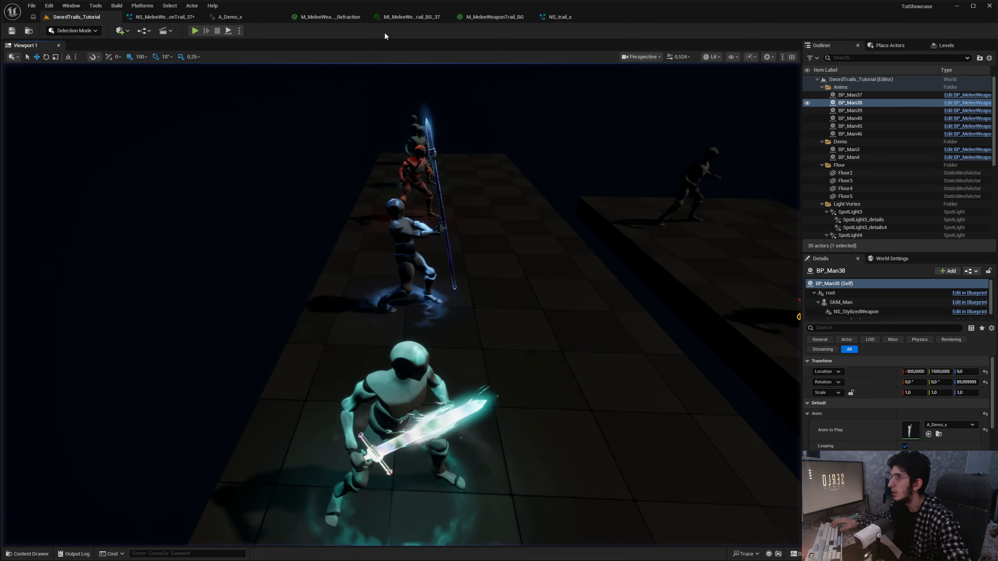
Go back to M_MeleeWeaponTrail_BG and highlight the gradient nodes from LinearGradient through Invert Gradient Direction
click(494, 16)
right_drag(494, 175, 535, 160)
drag(292, 127, 531, 279)
right_drag(539, 275, 420, 284)
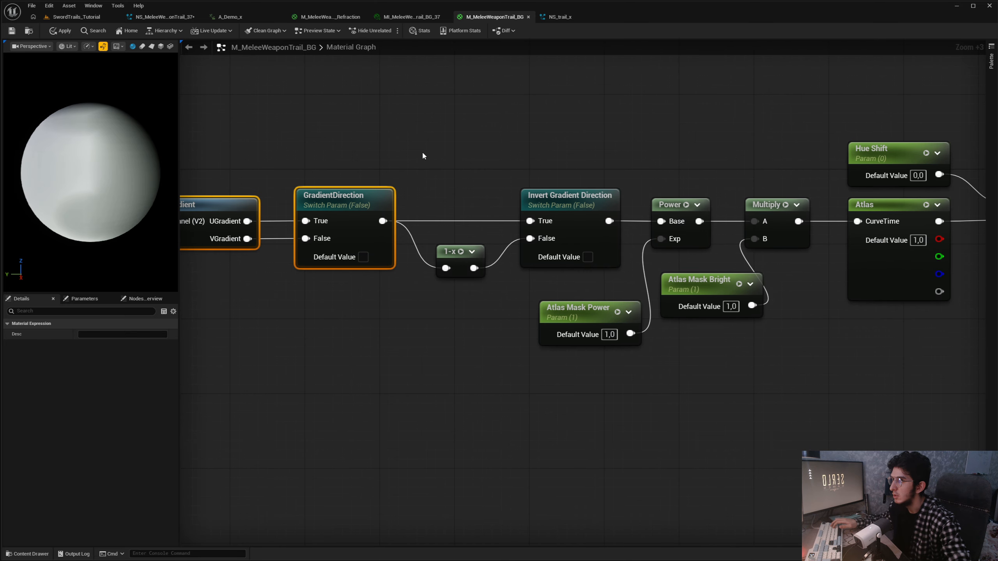
drag(421, 145, 319, 172)
scroll(625, 282, down, 2)
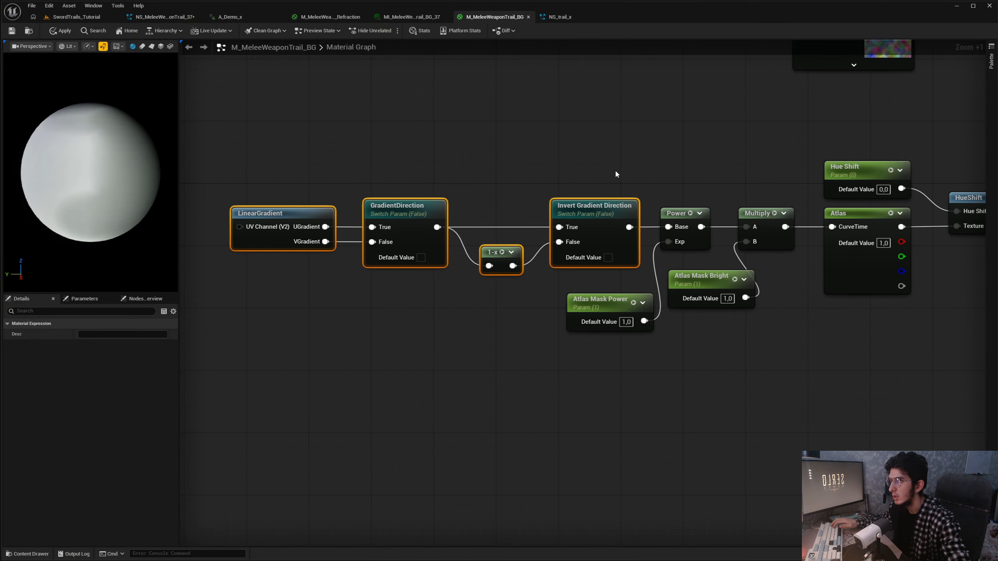
Search the material node list for "swi" to look up the switch parameter used for GradientDirection
right_drag(545, 221, 516, 208)
scroll(356, 195, up, 6)
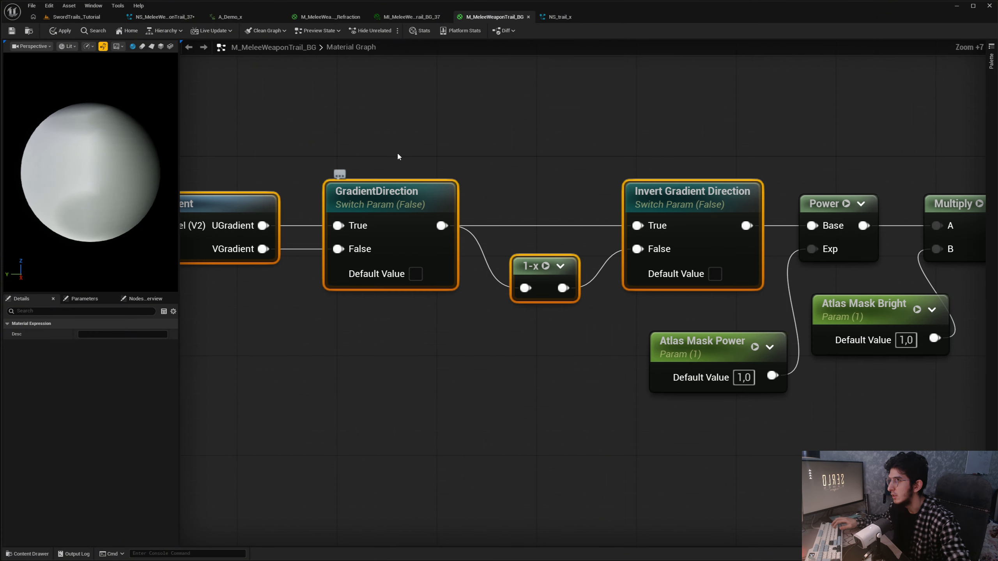
right_click(414, 126)
text(swi)
click(357, 205)
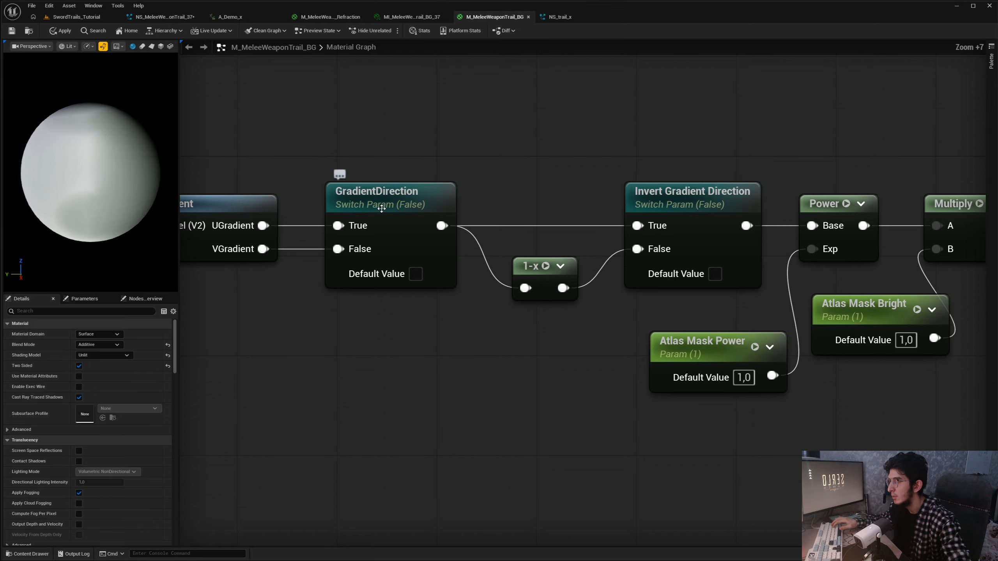
Select the Atlas parameter node to show its Curve and Atlas assignments
right_drag(677, 141, 294, 145)
right_drag(498, 183, 472, 176)
right_drag(782, 358, 557, 417)
scroll(559, 343, down, 1)
drag(557, 417, 429, 280)
scroll(599, 329, down, 1)
Add a CurveAtlasRowParameter node below HueShift as an example and delete it
right_click(599, 330)
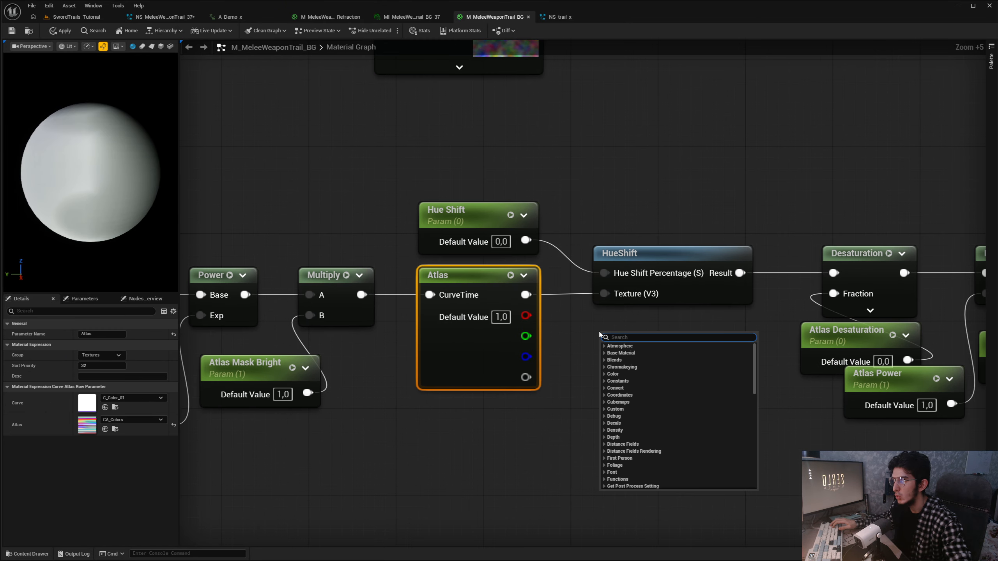
text(atlas)
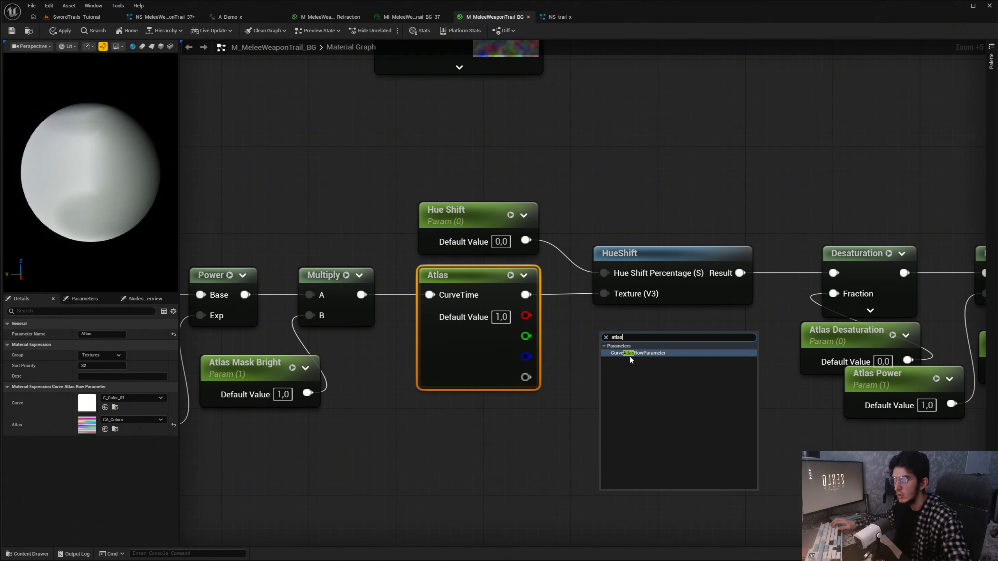
click(631, 356)
right_drag(623, 338, 612, 314)
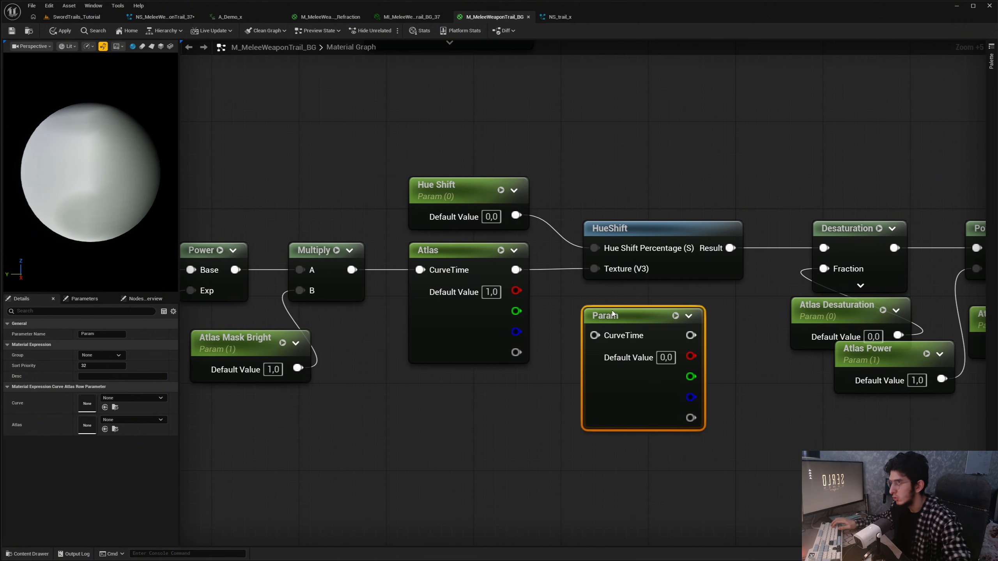
key(Delete)
Select the Atlas parameter, show the project content, and examine the color chain from HueShift to the final Multiply
click(475, 319)
key(ctrl+space)
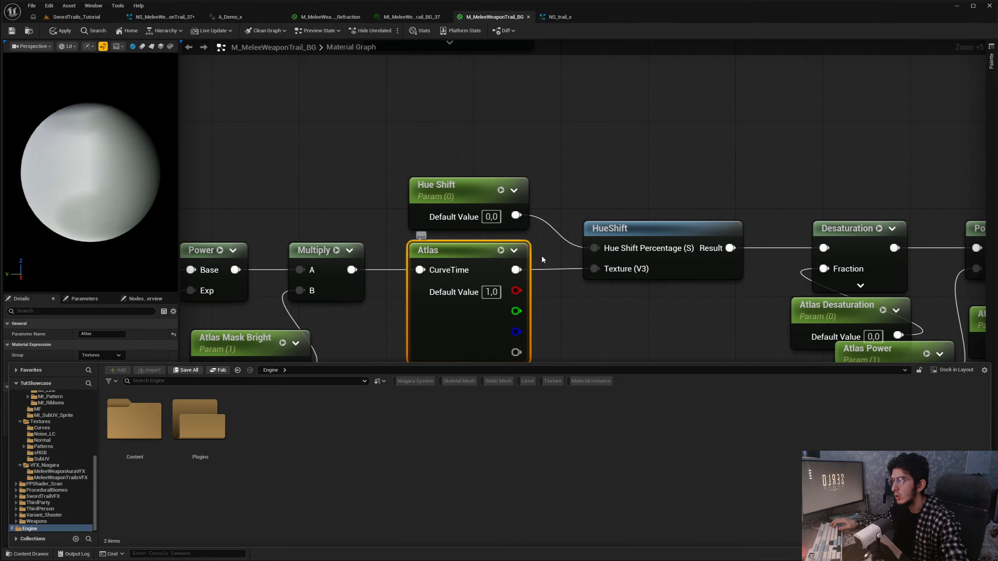
right_drag(573, 200, 592, 189)
scroll(593, 190, down, 6)
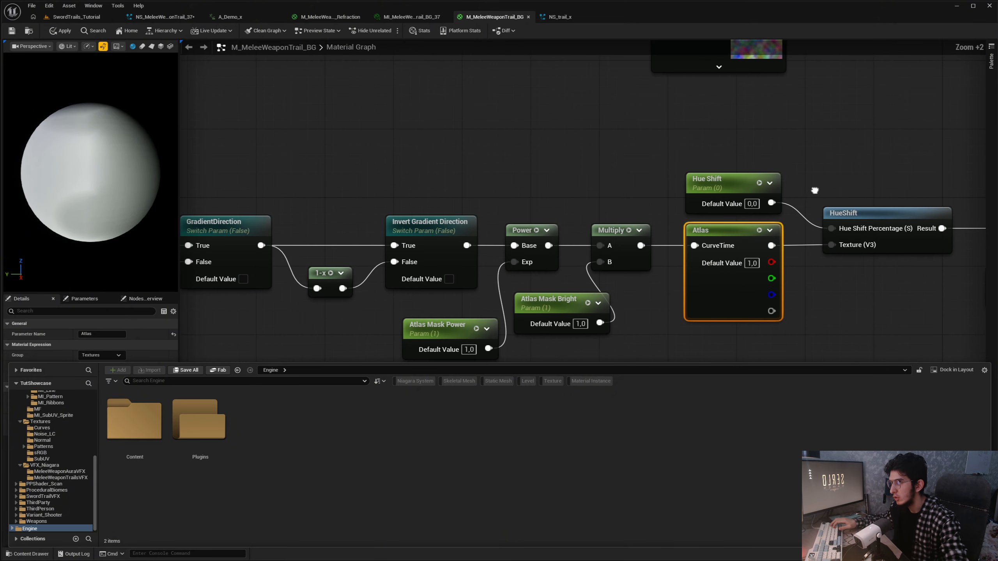
right_drag(717, 191, 250, 260)
right_drag(605, 244, 496, 194)
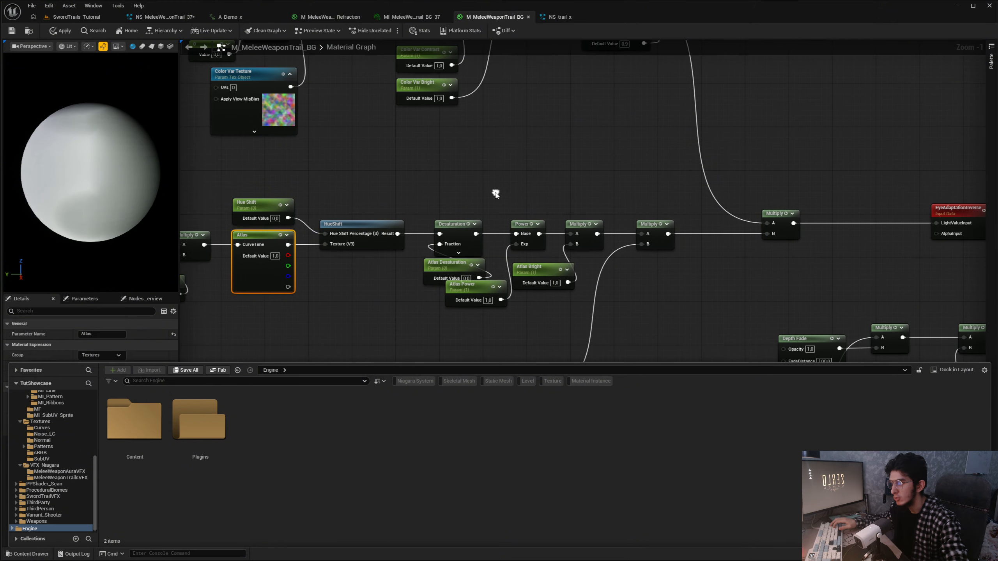
right_drag(650, 244, 507, 223)
right_drag(275, 252, 447, 239)
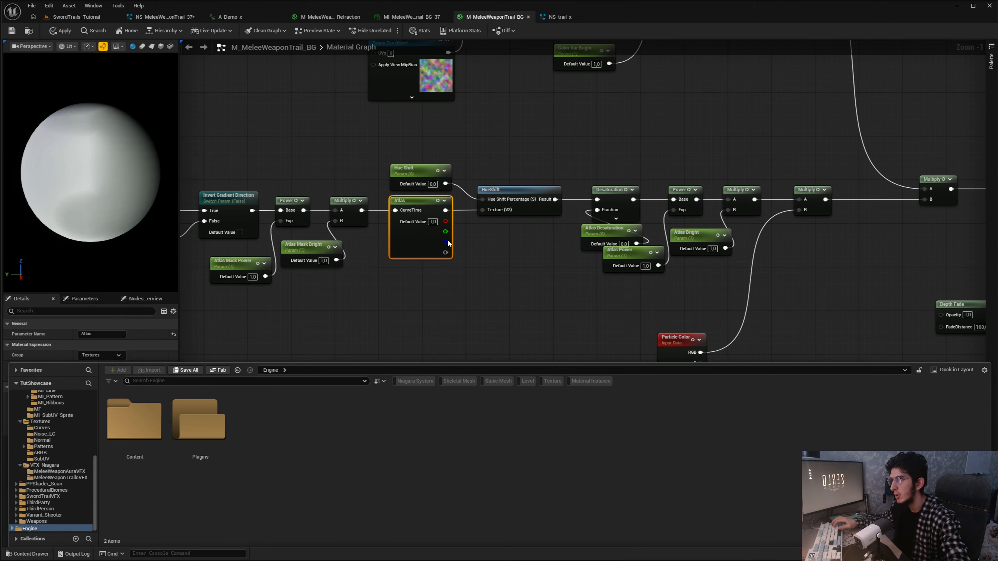
Add a 3ColorBlend node below the Atlas parameter as an example and delete it
right_click(476, 283)
text(blend 3)
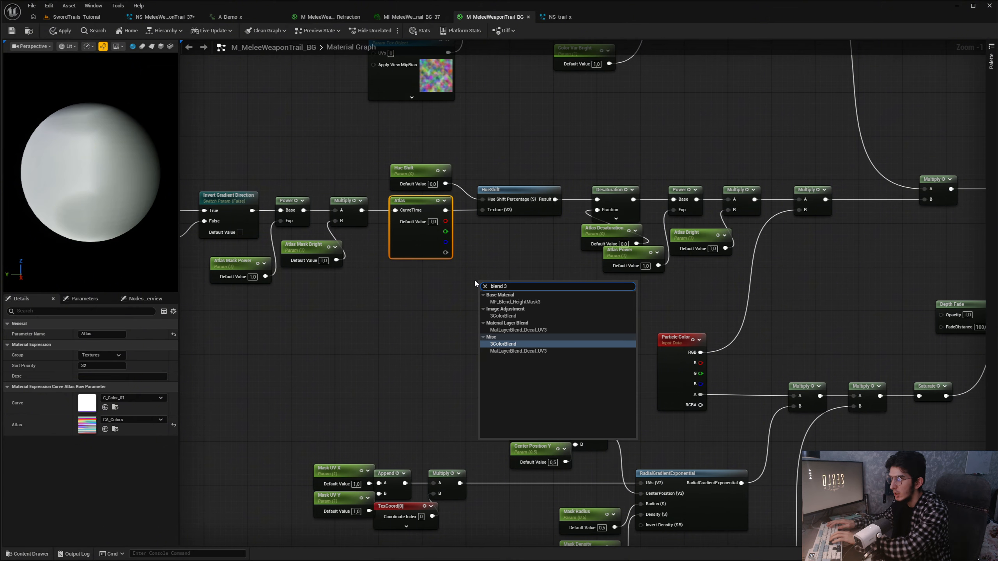
key(Return)
scroll(481, 285, up, 5)
drag(512, 279, 468, 319)
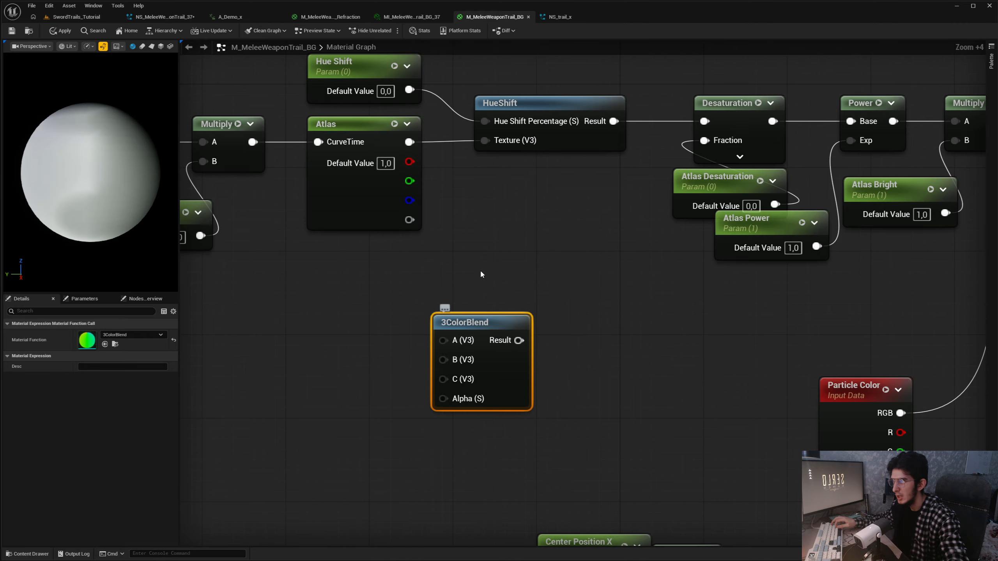
key(Delete)
Add a Lerp node beside the Atlas parameter as an example and delete it
right_click(481, 271)
click(473, 223)
key(l)
click(485, 209)
drag(520, 218, 540, 330)
key(Delete)
right_drag(457, 255, 583, 307)
drag(569, 322, 434, 165)
click(510, 324)
right_drag(560, 321, 525, 244)
Create a Curve Atlas asset in the project's root Content folder
key(ctrl+space)
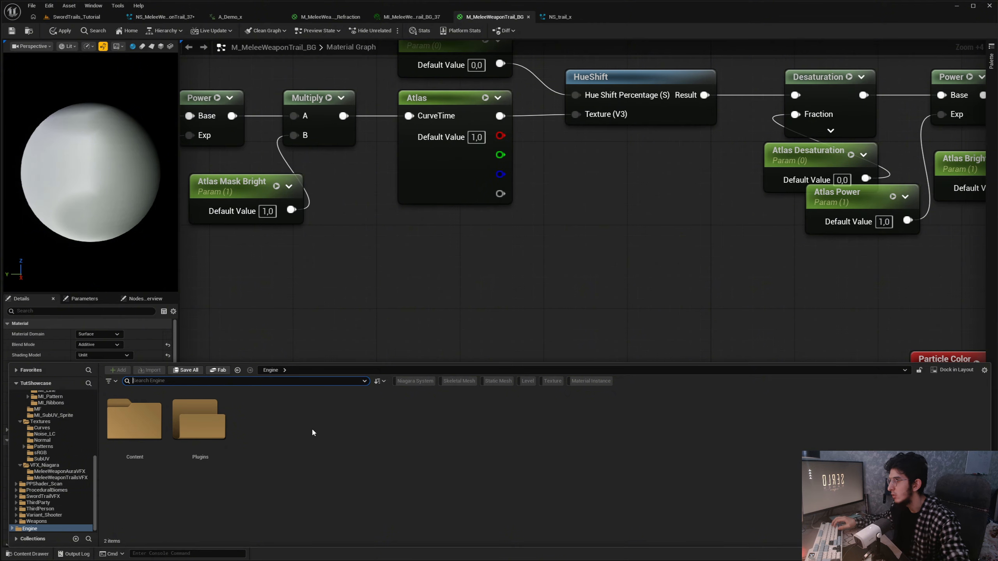
scroll(92, 426, up, 8)
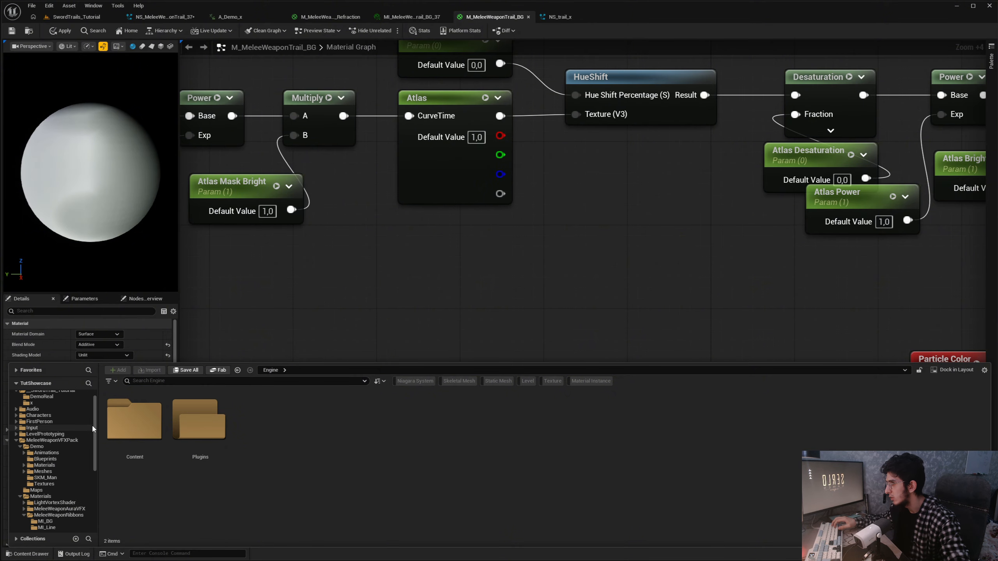
click(84, 394)
right_click(788, 484)
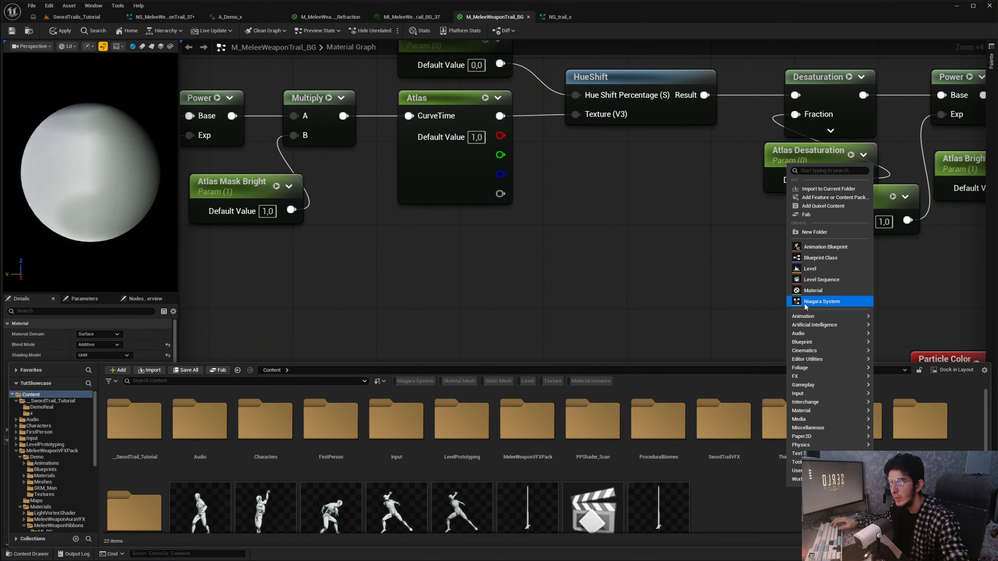
text(at)
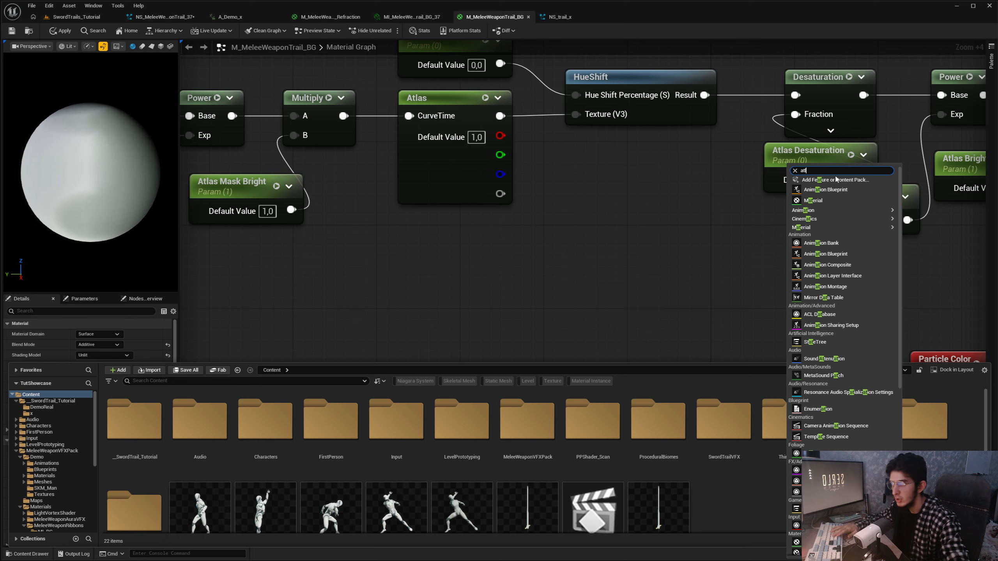
text(l)
click(835, 180)
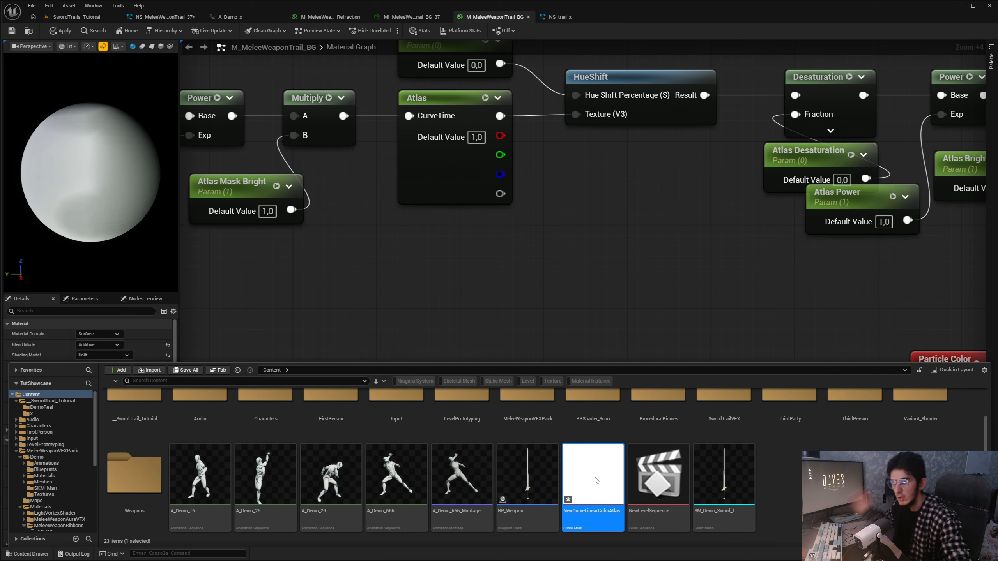
Open the new curve atlas and add one element to its Gradient Curves array
double_click(595, 477)
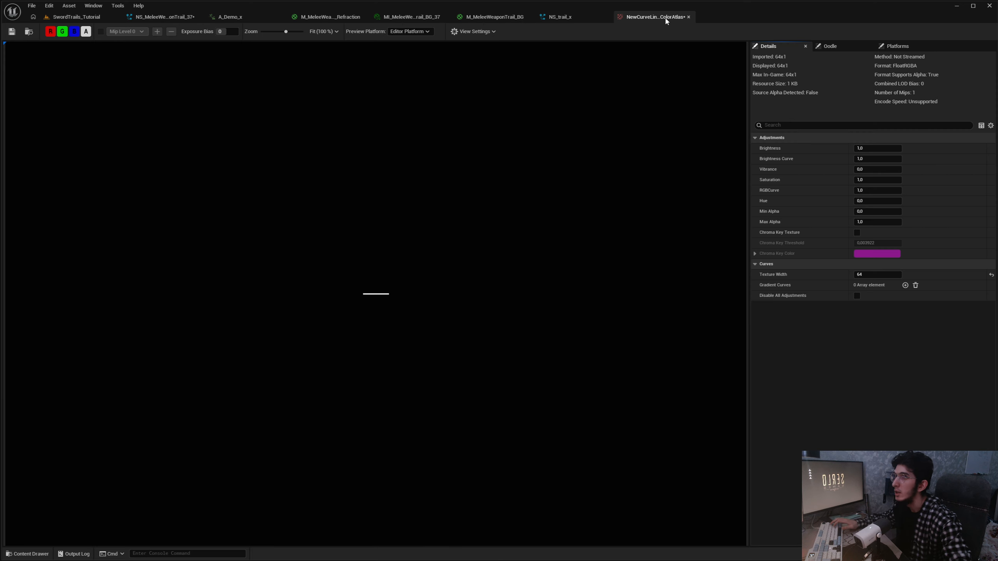
click(904, 286)
click(887, 298)
click(888, 298)
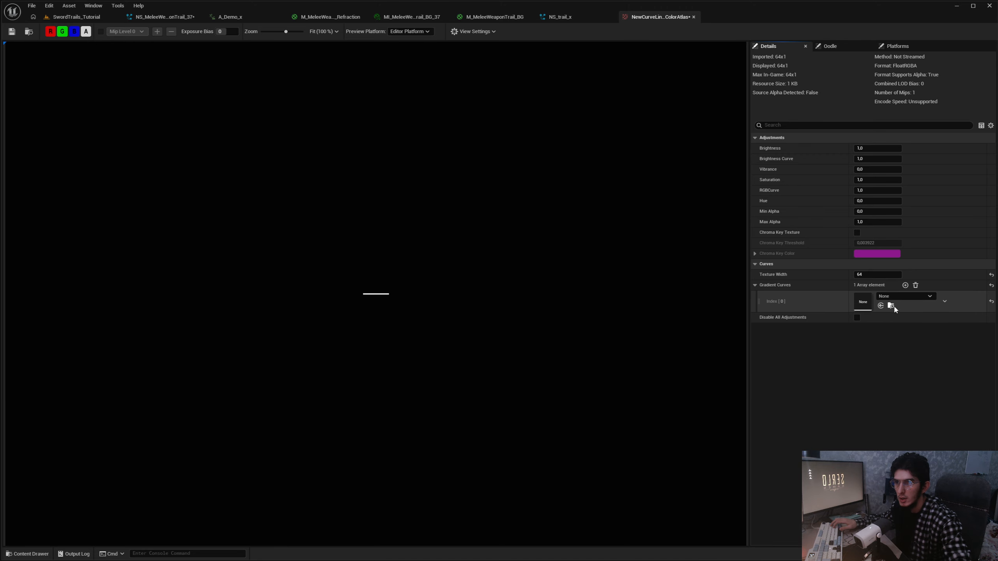
Create a CurveLinearColor asset in the Content folder and assign it to the atlas's first Gradient Curves element
key(ctrl+space)
right_click(796, 467)
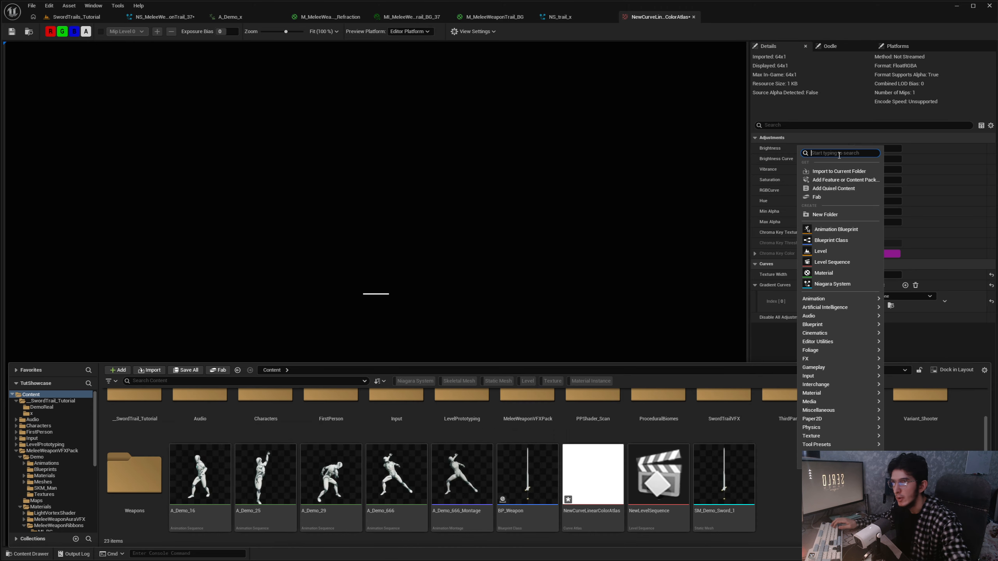
text(curve)
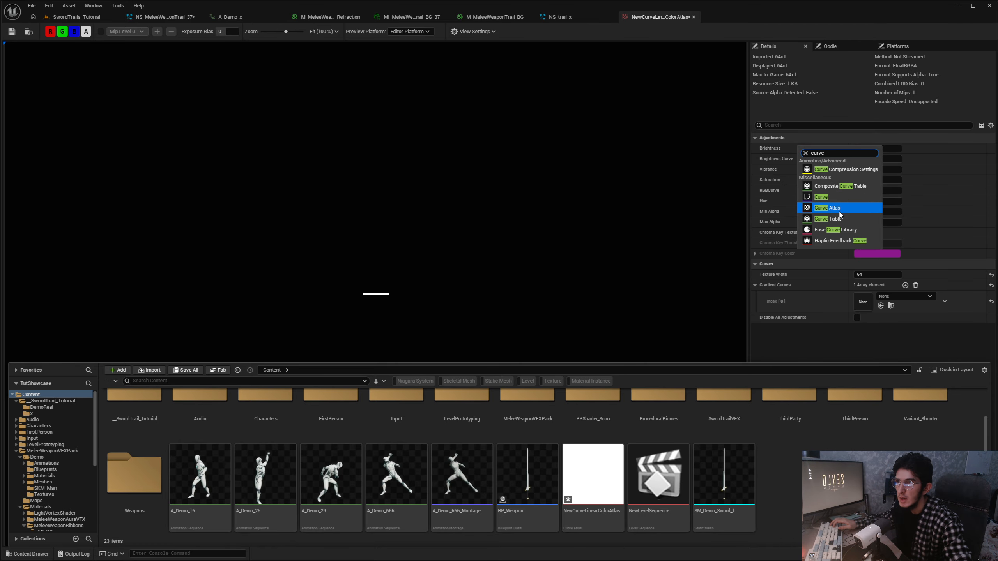
click(826, 197)
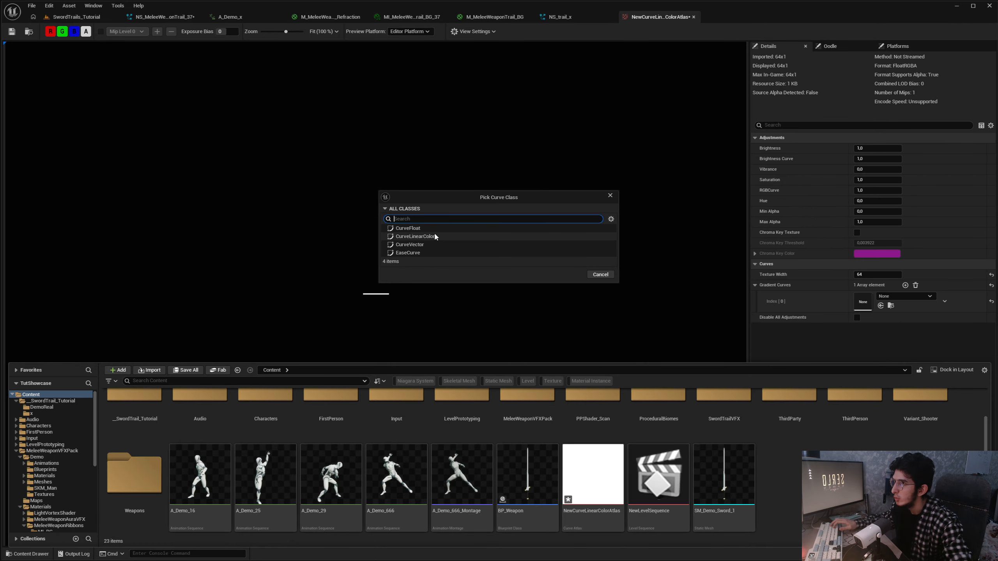
click(415, 236)
click(570, 274)
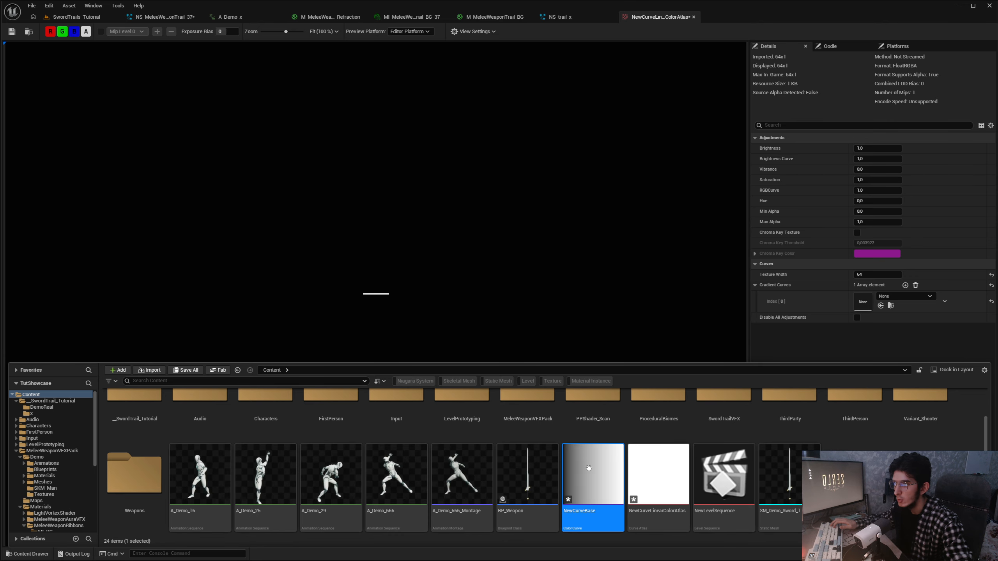
drag(595, 465, 864, 303)
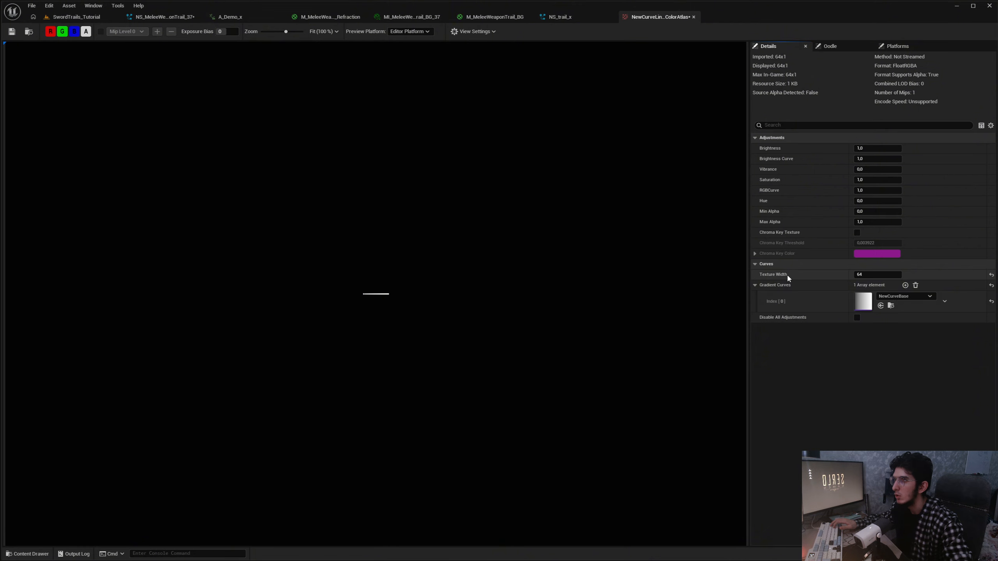
Open the assigned color curve and set its first color key to pinkish red
double_click(865, 301)
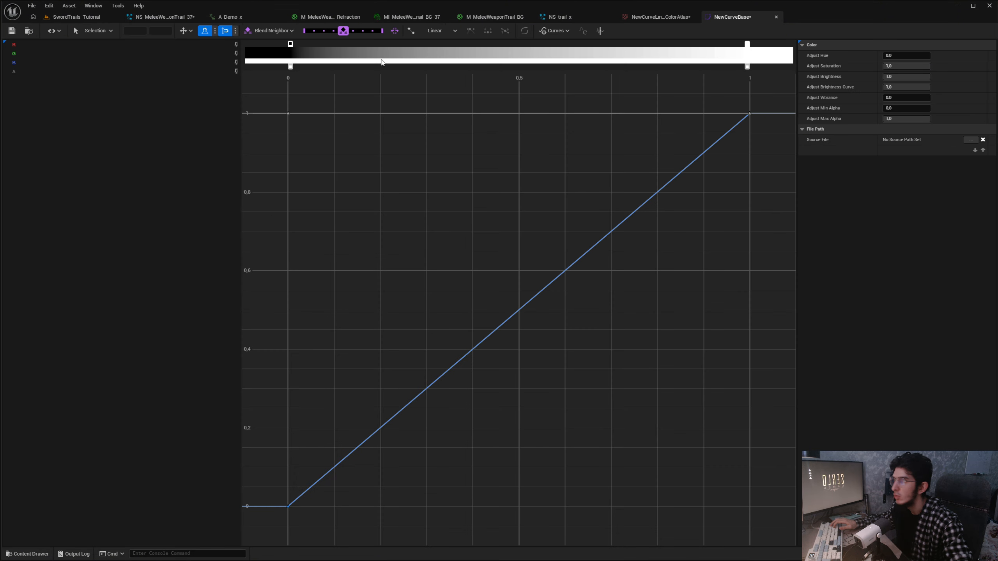
double_click(290, 44)
drag(360, 98, 383, 97)
click(414, 242)
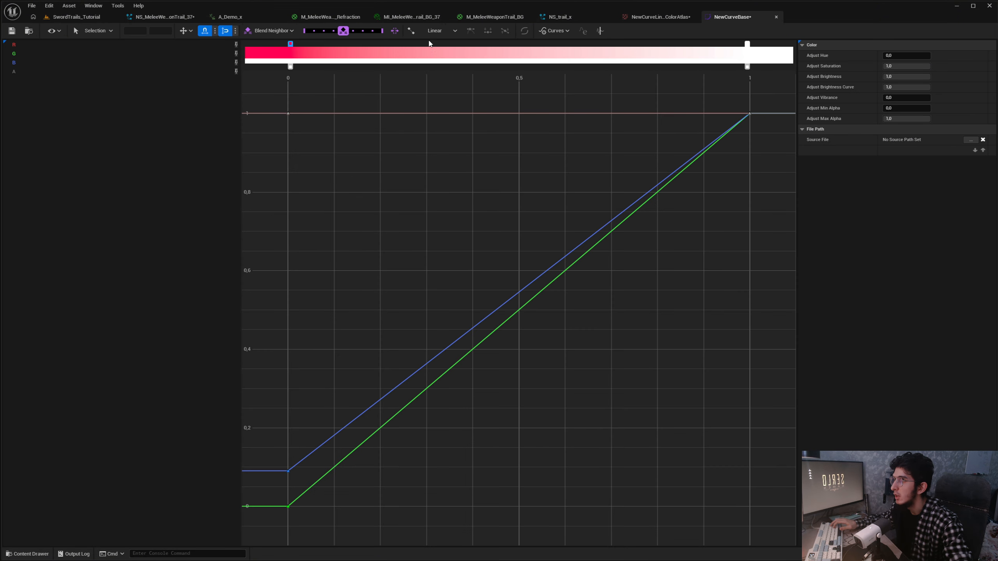
Add a blue color key at about 0.3 and a light green one at about 0.75 on the curve's gradient
click(429, 43)
double_click(429, 44)
drag(465, 82, 458, 69)
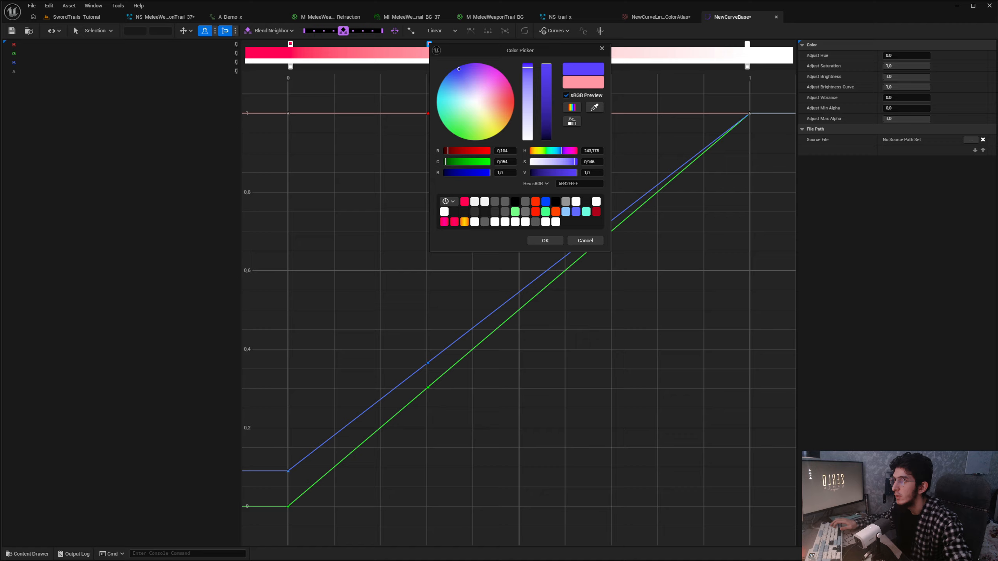
click(545, 241)
click(631, 44)
double_click(631, 44)
click(728, 212)
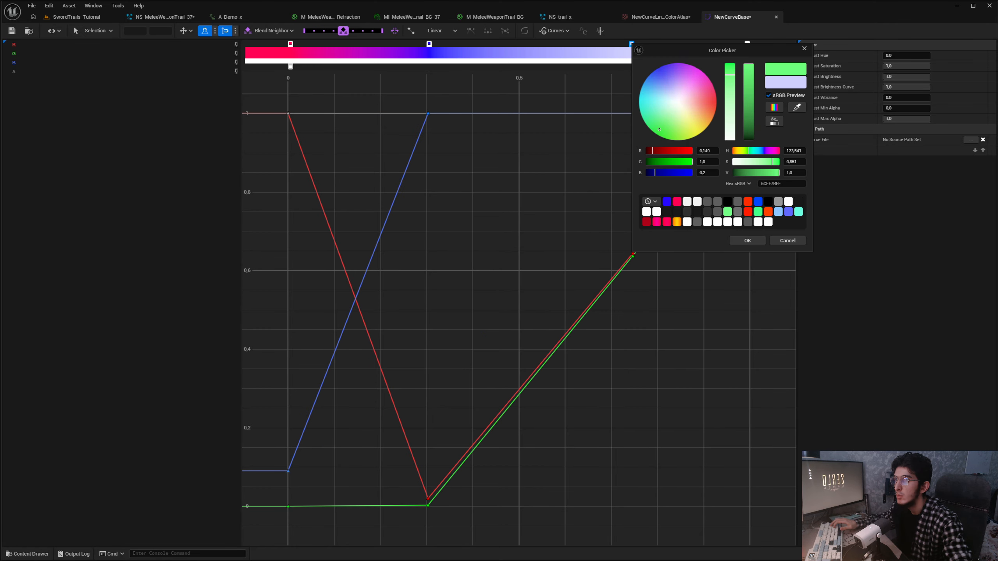
click(739, 241)
Check the recolored curve in the atlas, close the atlas and curve editors, and return to the M_MeleeWeaponTrail_BG material
drag(660, 17, 741, 17)
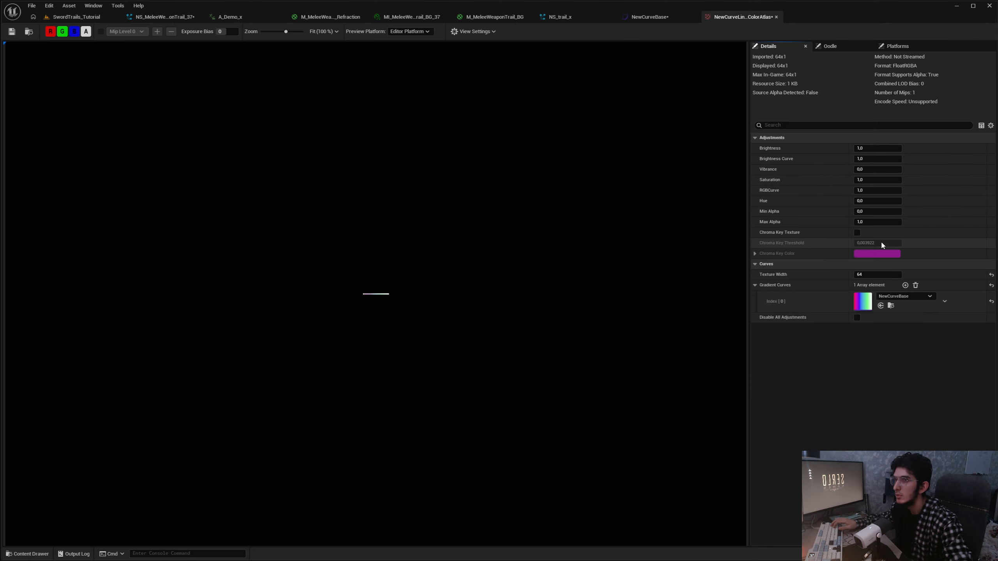
click(895, 296)
middle_click(739, 17)
middle_click(653, 17)
click(494, 17)
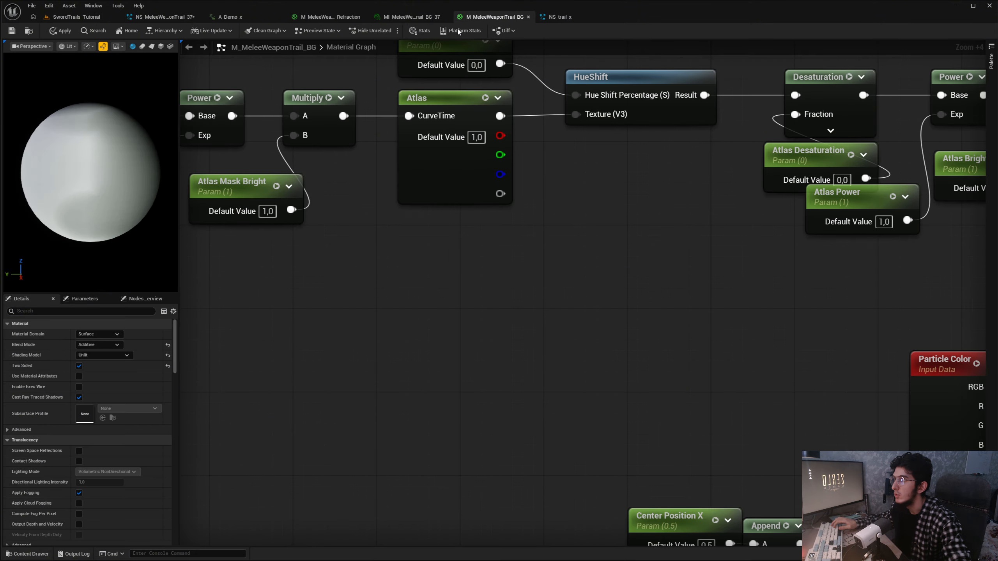
Select the Atlas parameter and show the color curves available for it
click(439, 94)
click(122, 419)
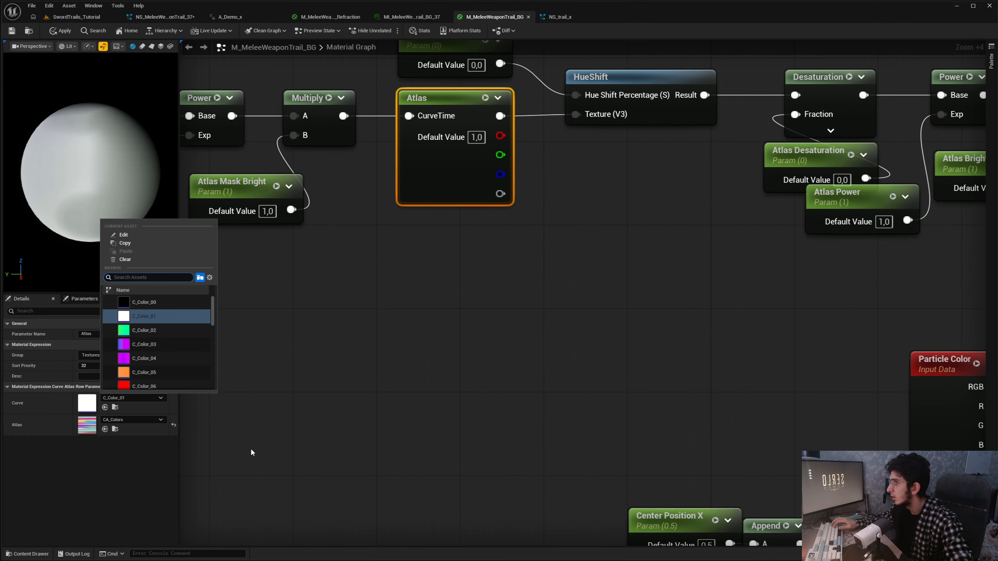
click(122, 417)
click(123, 418)
click(315, 341)
Examine the HueShift, Desaturation, Power and Multiply nodes that follow the Atlas parameter, up to the Particle Color multiplication
scroll(546, 314, down, 3)
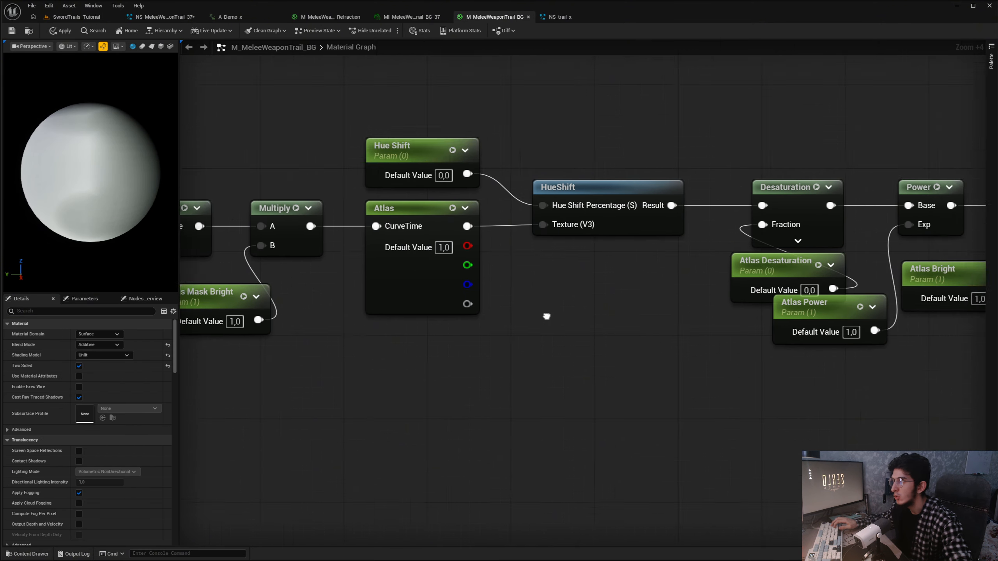
right_drag(502, 301, 422, 326)
scroll(455, 297, up, 4)
click(446, 192)
right_drag(548, 265, 340, 252)
scroll(510, 276, down, 1)
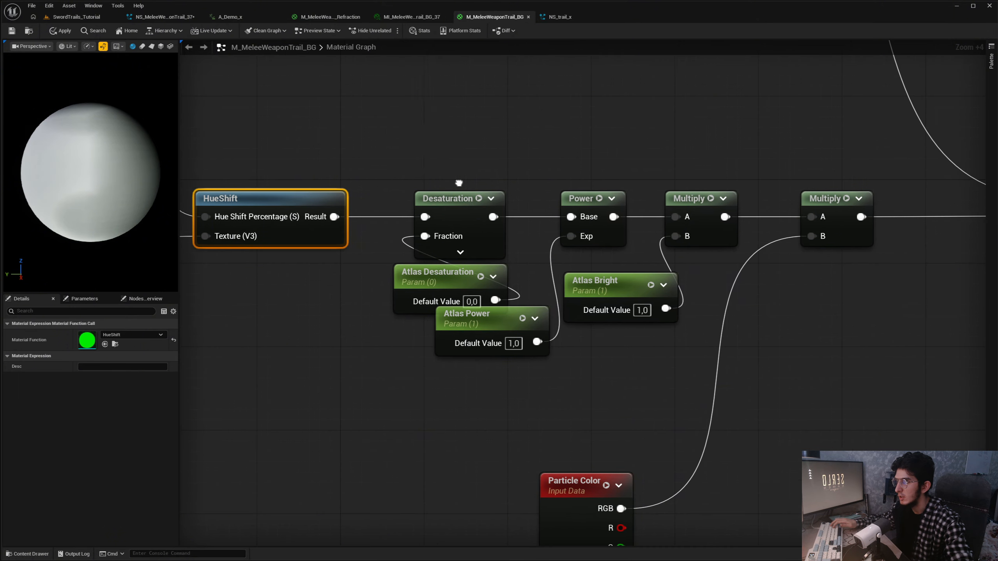
scroll(441, 182, down, 1)
drag(441, 182, 452, 275)
right_drag(556, 369, 474, 386)
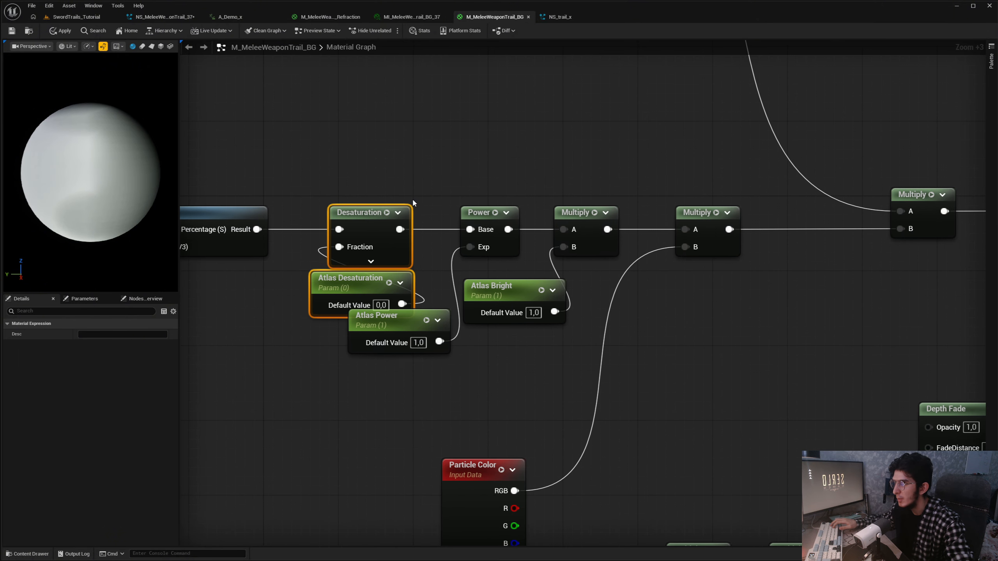
drag(413, 201, 633, 239)
click(581, 275)
Examine the Color Var branch from its texture to the final Desaturation, and open its MF_Custom_UV function
scroll(568, 306, down, 3)
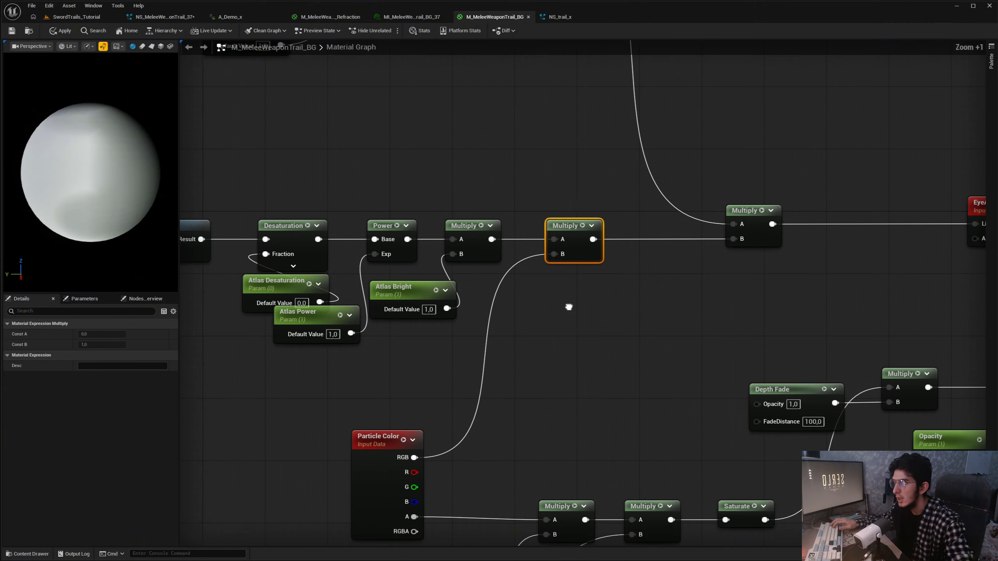
scroll(562, 281, down, 2)
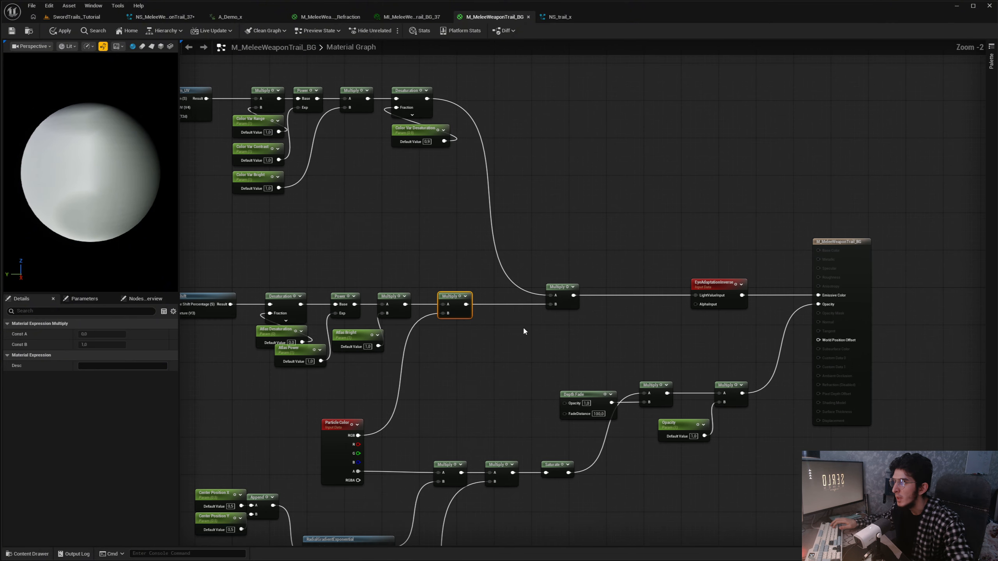
scroll(526, 330, up, 5)
scroll(753, 417, down, 3)
right_drag(517, 288, 615, 277)
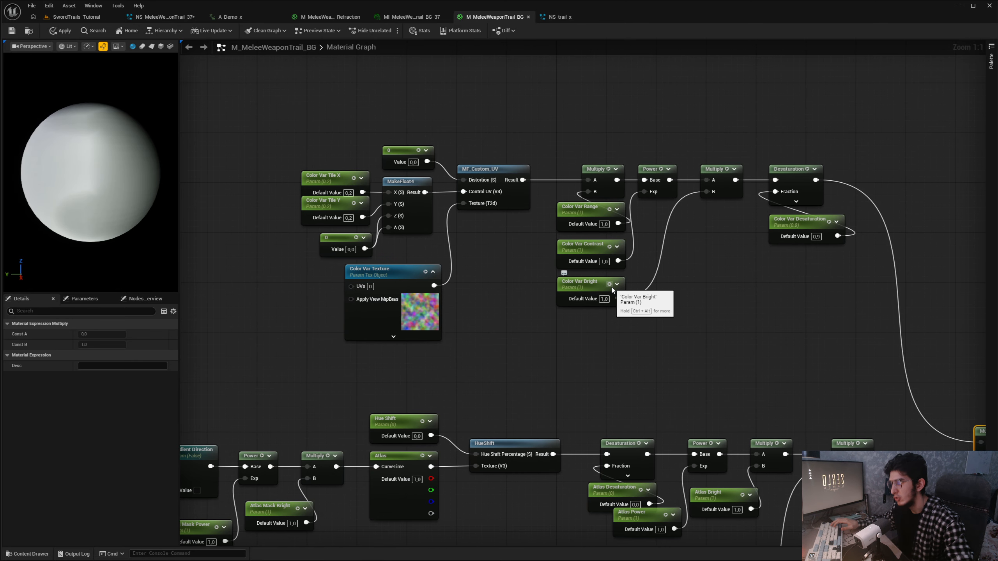
scroll(483, 200, up, 2)
click(501, 181)
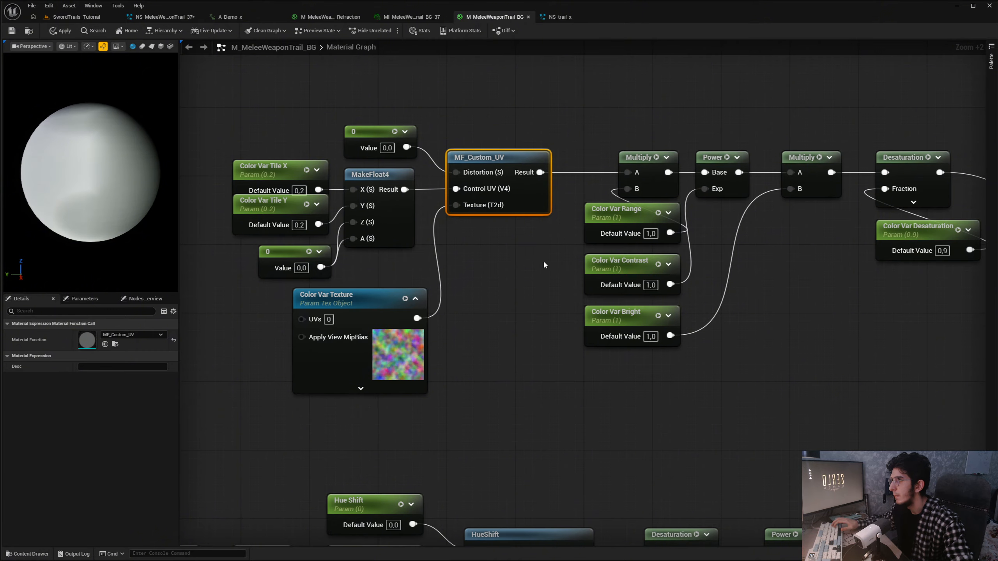
mouse_move(488, 164)
right_down()
mouse_move(339, 156)
mouse_move(479, 161)
right_up()
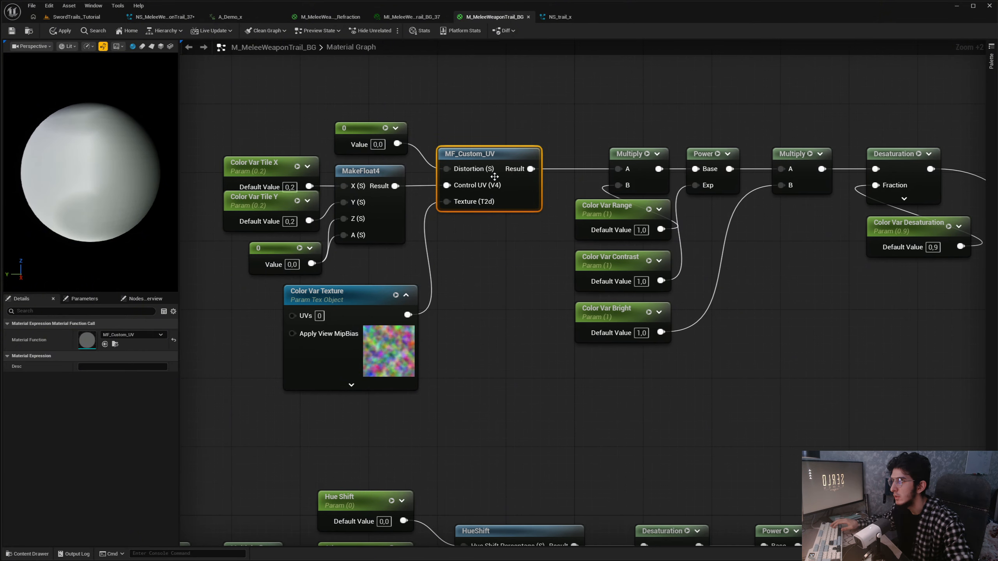
double_click(461, 211)
scroll(770, 213, up, 3)
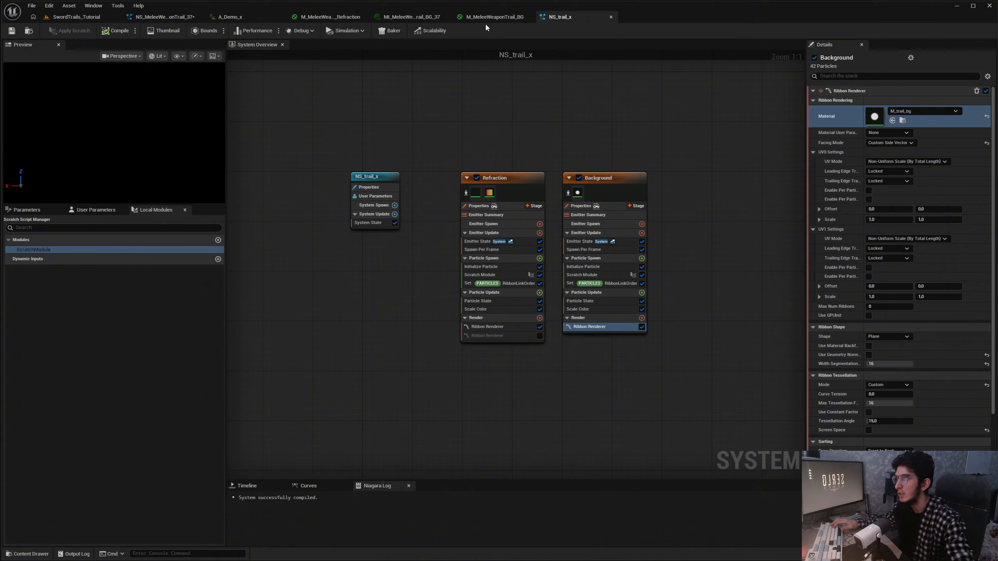
Return to the M_MeleeWeaponTrail_BG material and select all nodes of the Color Var branch for an overview
click(488, 19)
scroll(684, 244, down, 5)
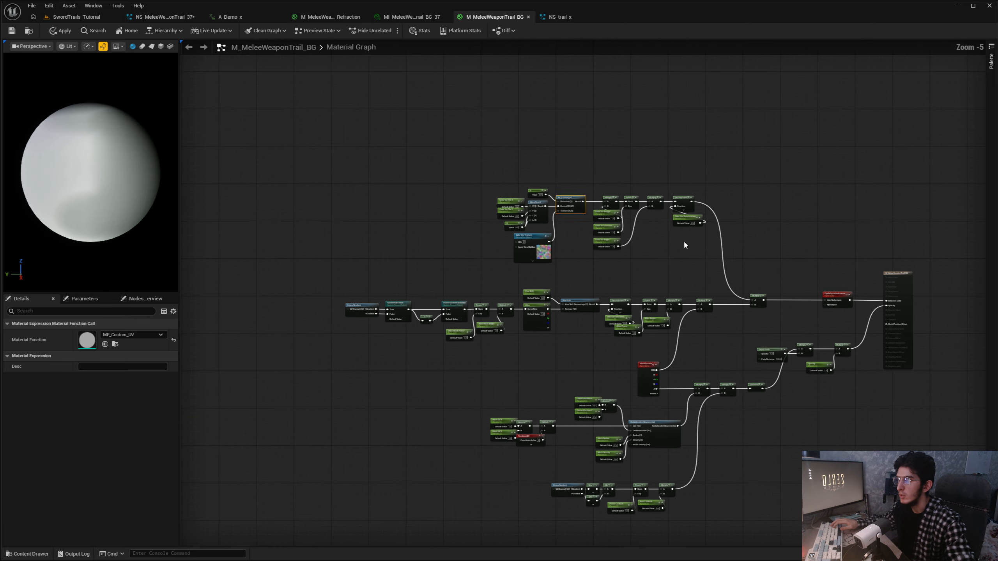
right_drag(684, 245, 647, 188)
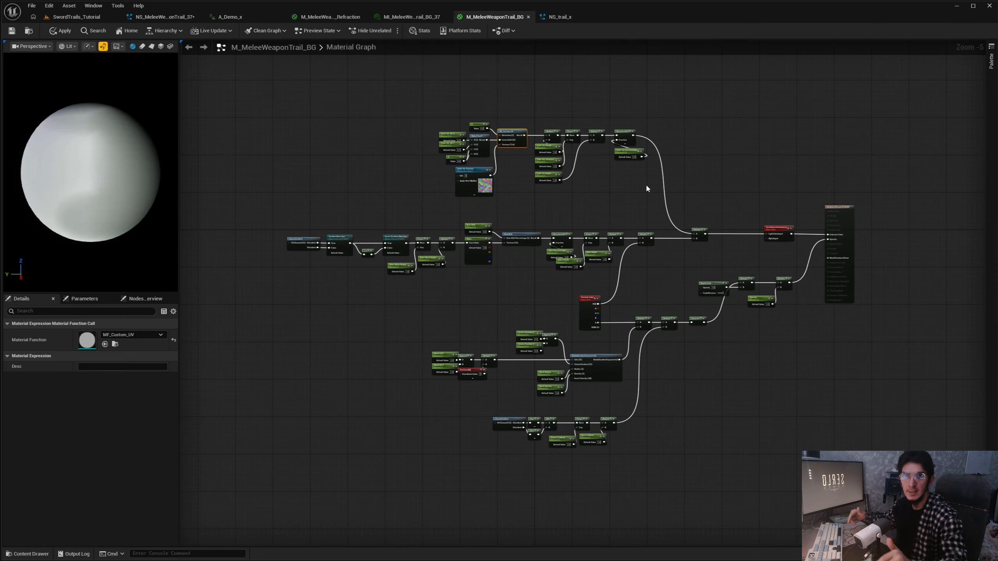
drag(259, 85, 654, 211)
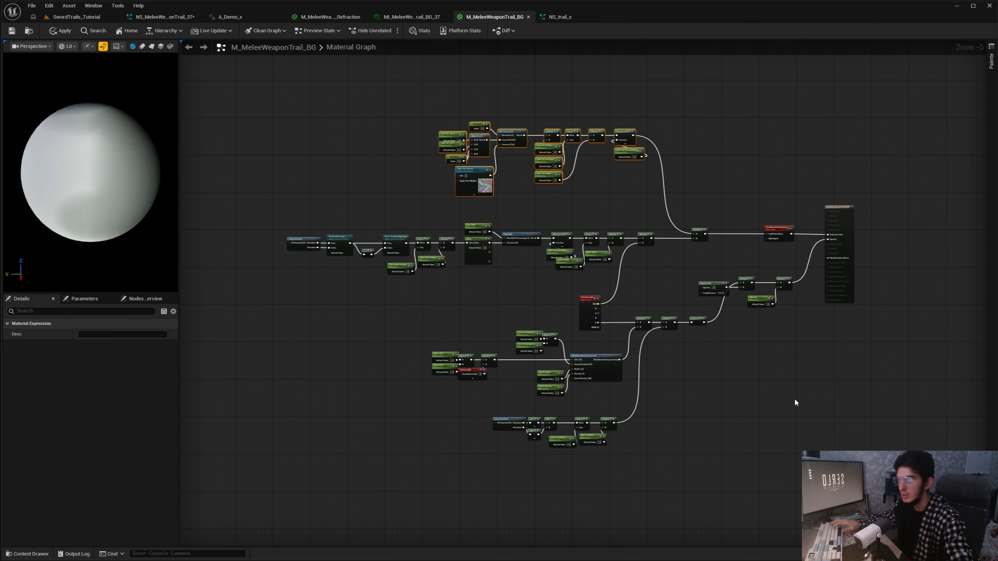
Clear the node selection, save the material, and switch to the NS_trail_x Niagara system
click(421, 72)
key(ctrl+s)
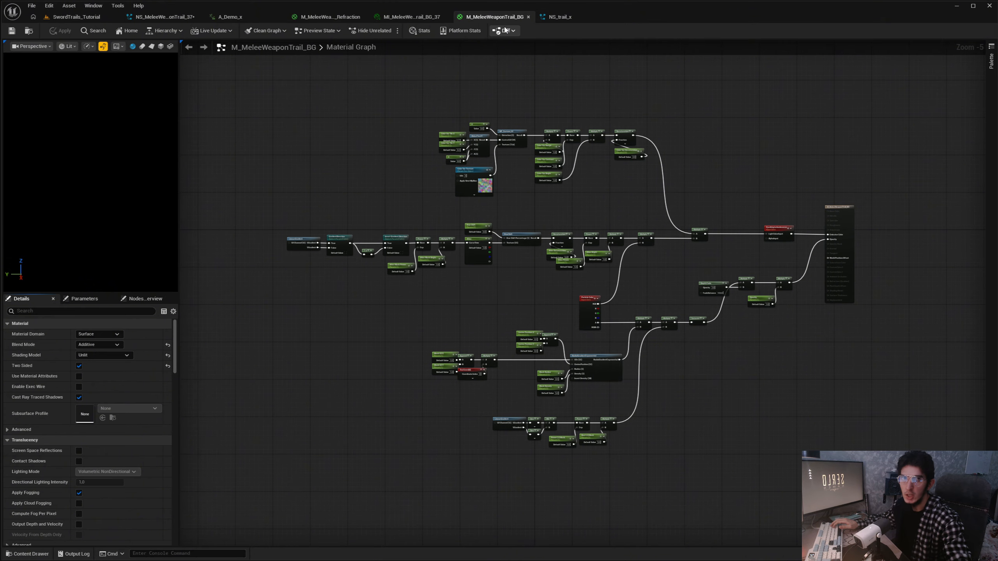
click(553, 18)
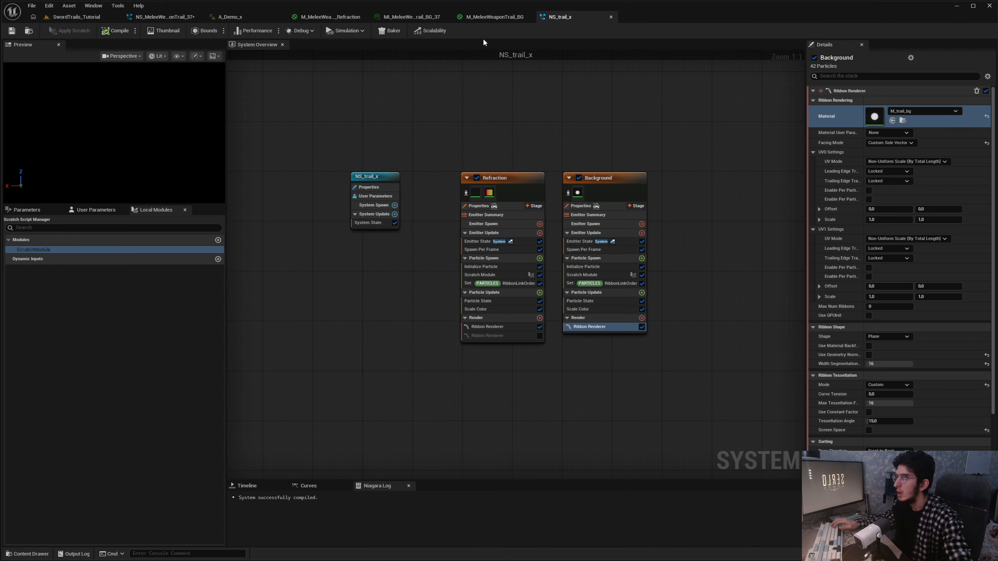
Return to the NS_MeleeWeaponTrail_37 system and isolate the Line emitter along with Refraction and Background
click(310, 16)
click(76, 17)
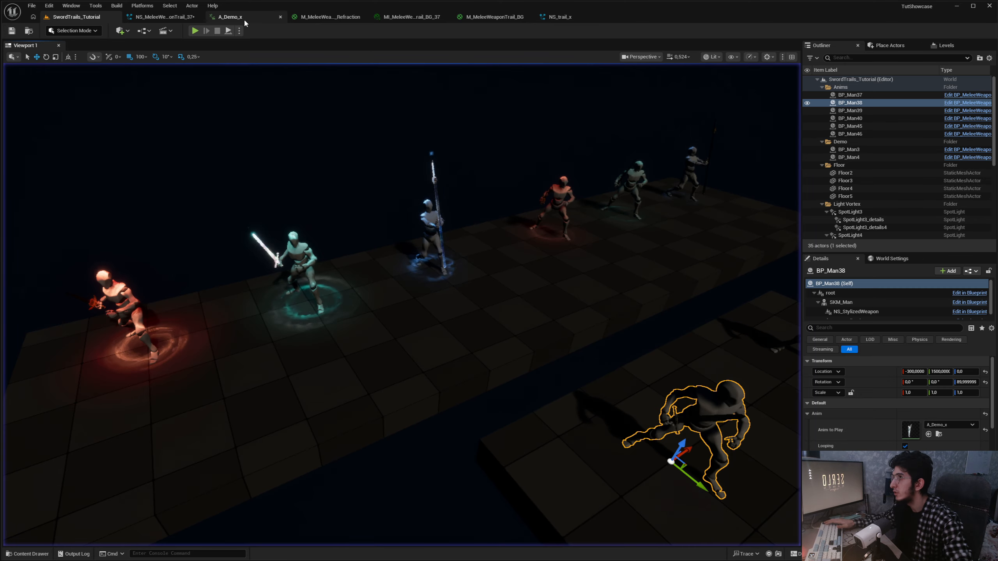
click(328, 17)
click(163, 16)
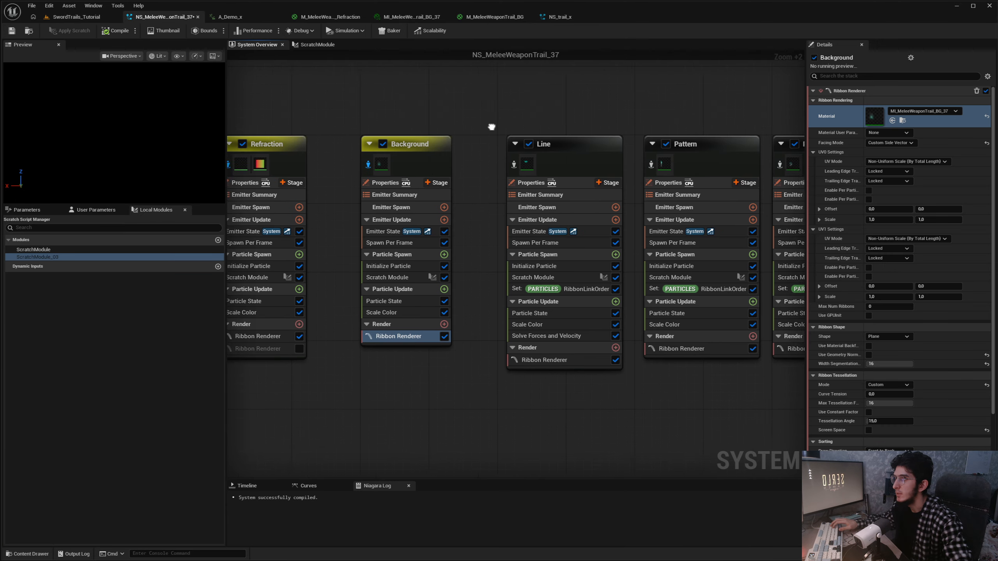
right_click(565, 156)
click(590, 187)
Play the SwordTrails_Tutorial level to preview the trails, and return to the NS_MeleeWeaponTrail_37 system
click(77, 16)
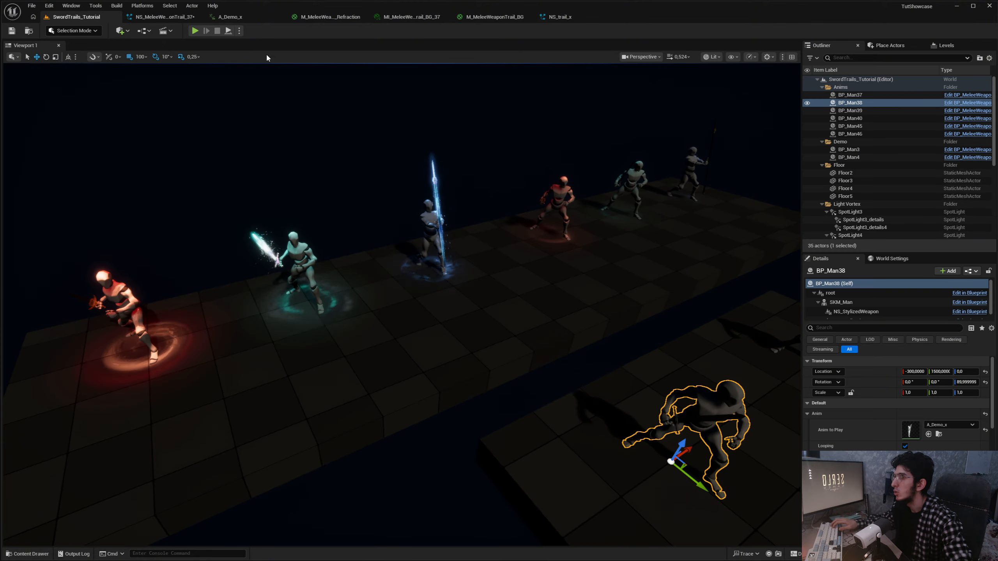
click(195, 32)
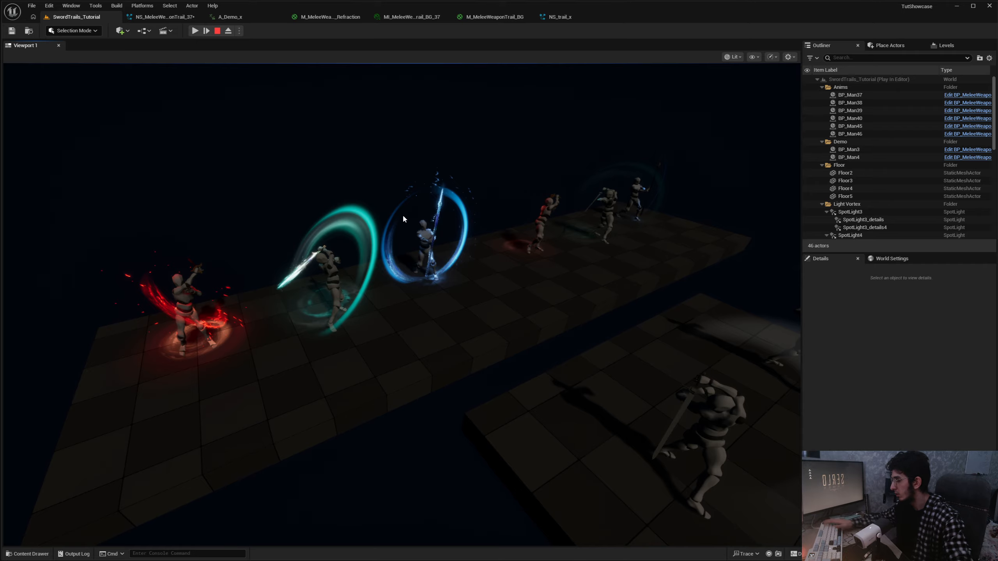
click(163, 17)
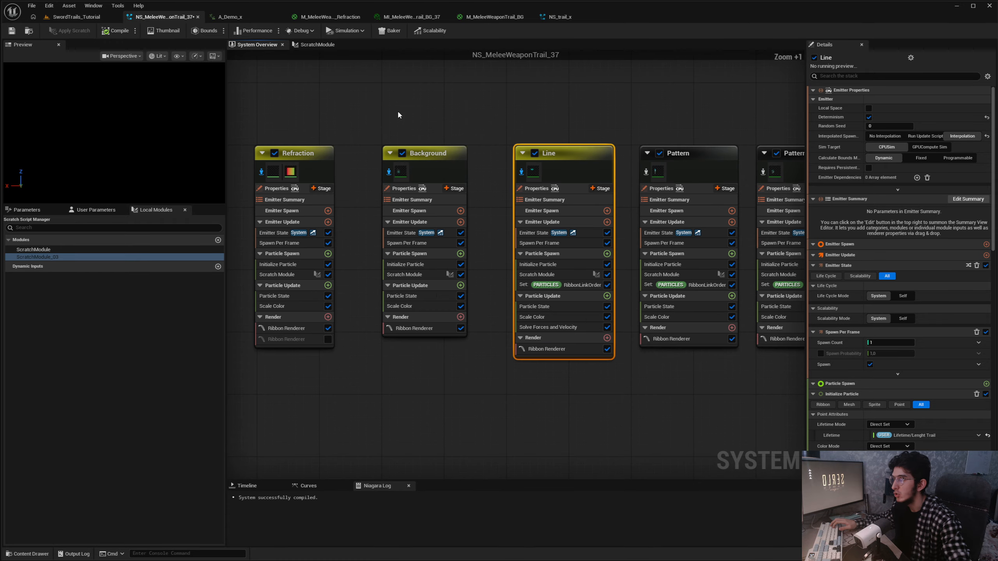
Delete the Set RibbonLinkOrder module from the Line emitter's Particle Spawn stage
drag(376, 110, 499, 321)
click(565, 160)
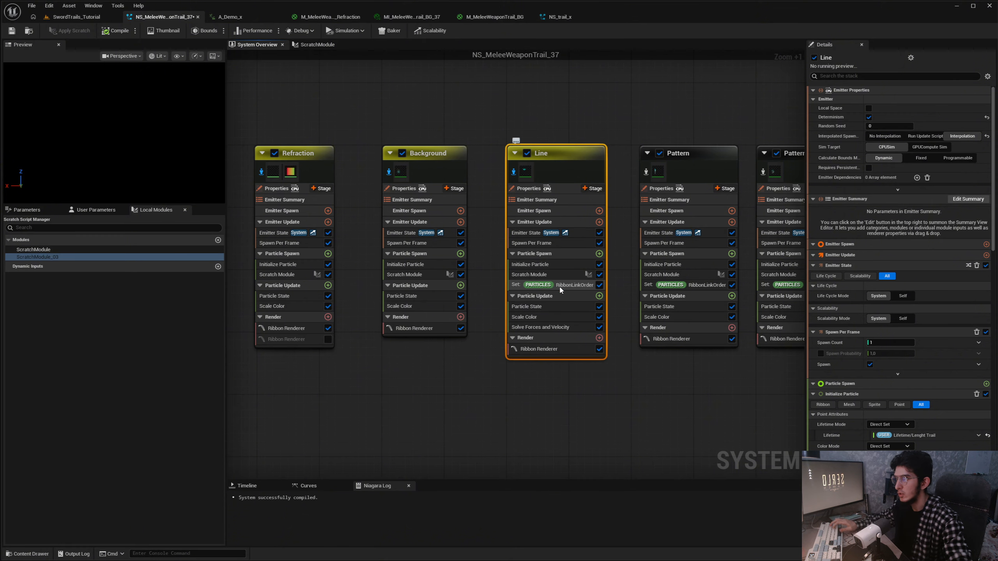
click(559, 285)
key(Delete)
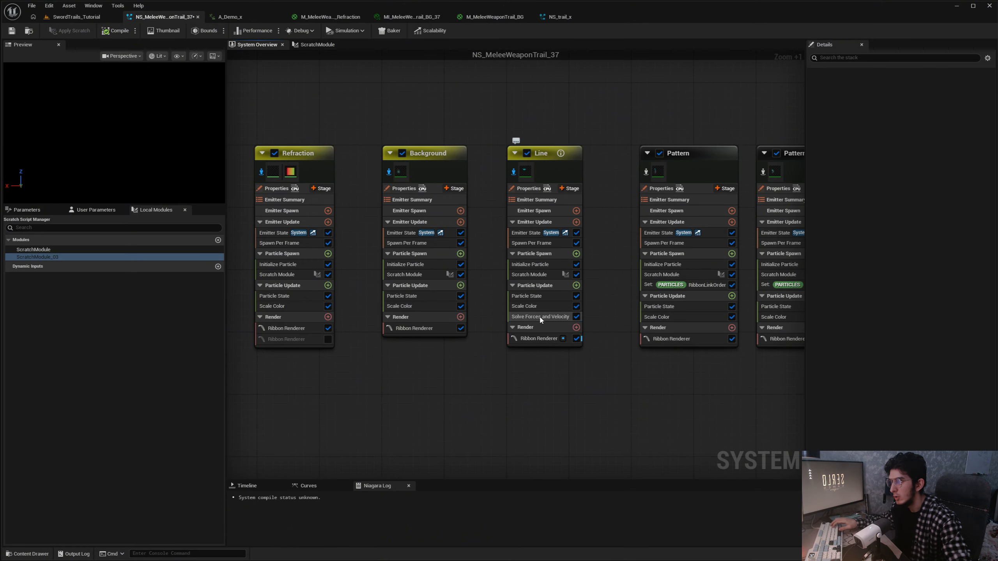
Open the Line emitter's ribbon material and examine its parent M_MeleeWeaponTrail_Line graph, from the Atlas chain to the opacity masks
click(541, 318)
click(540, 338)
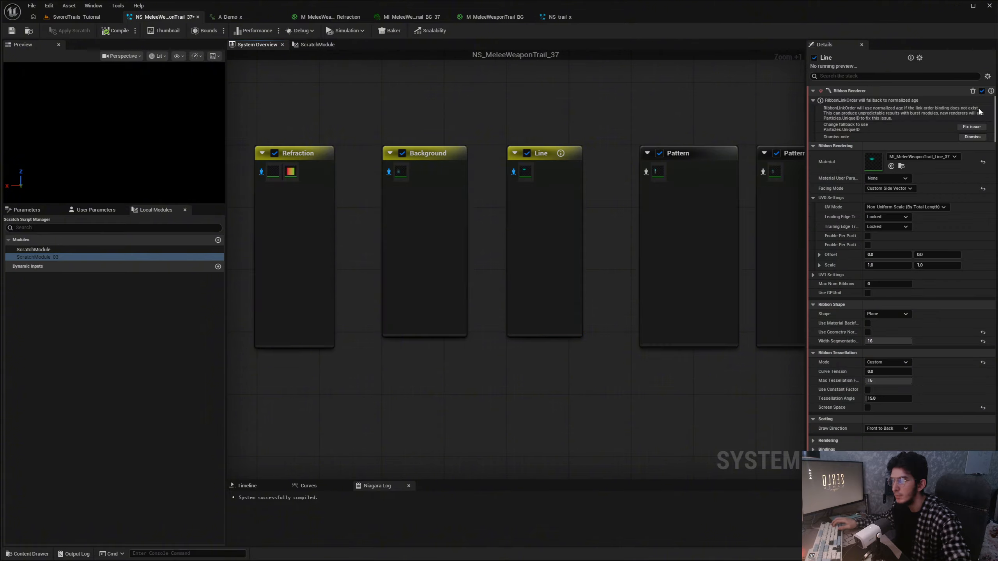
double_click(873, 162)
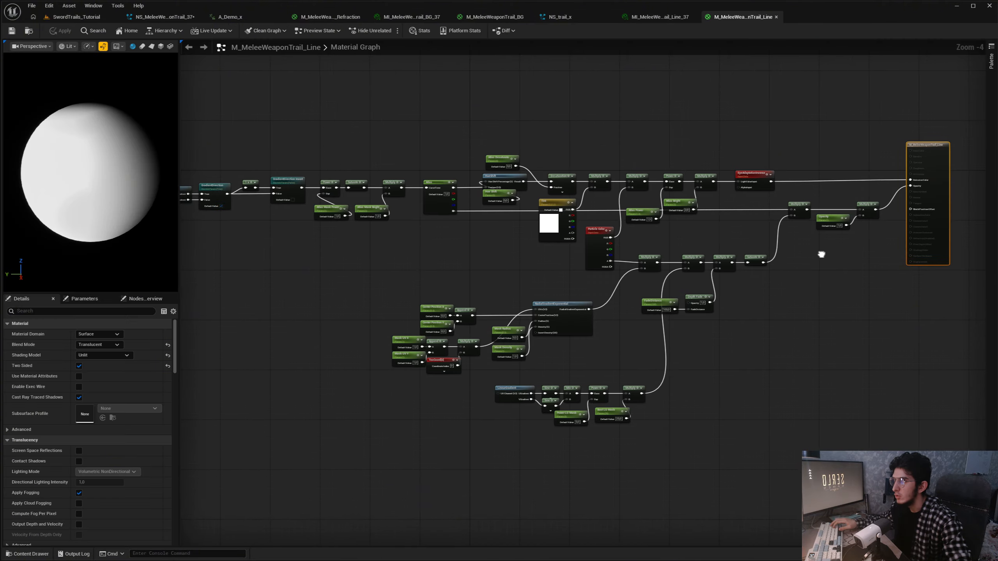
right_drag(821, 254, 780, 260)
scroll(661, 312, up, 3)
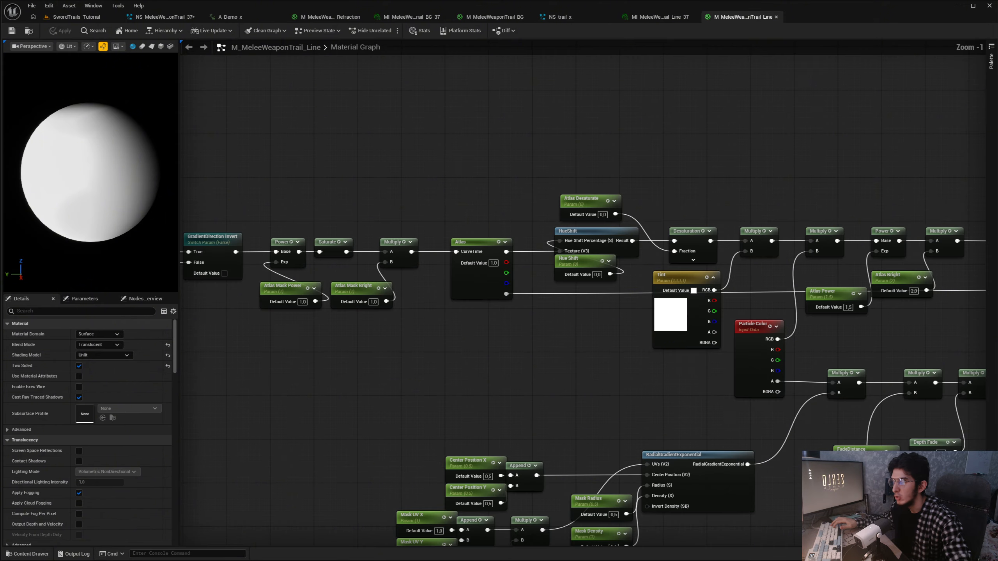
scroll(657, 299, down, 2)
right_drag(652, 279, 649, 326)
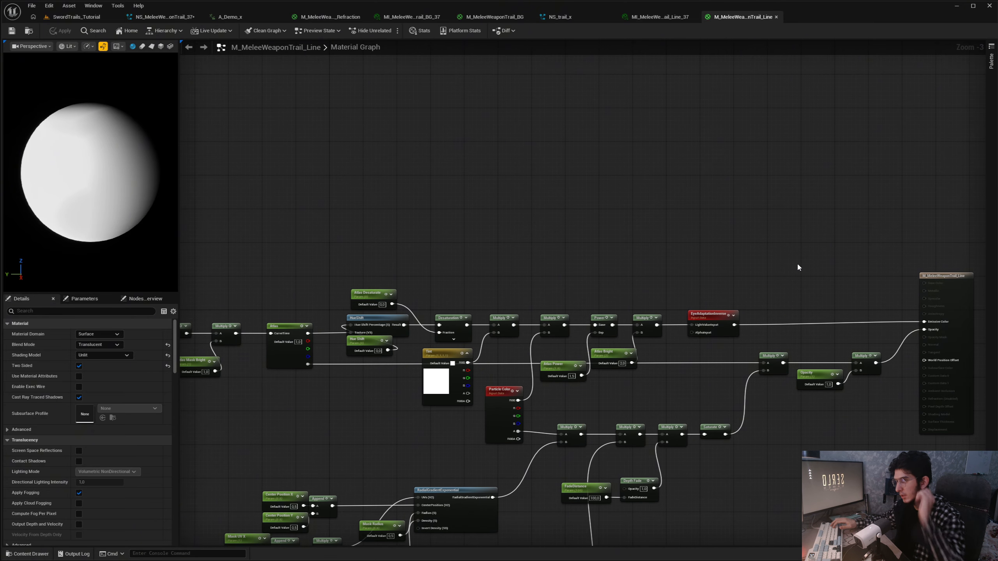
right_drag(722, 211, 864, 162)
mouse_move(510, 312)
right_down()
mouse_move(761, 286)
mouse_move(531, 166)
mouse_move(434, 300)
right_up()
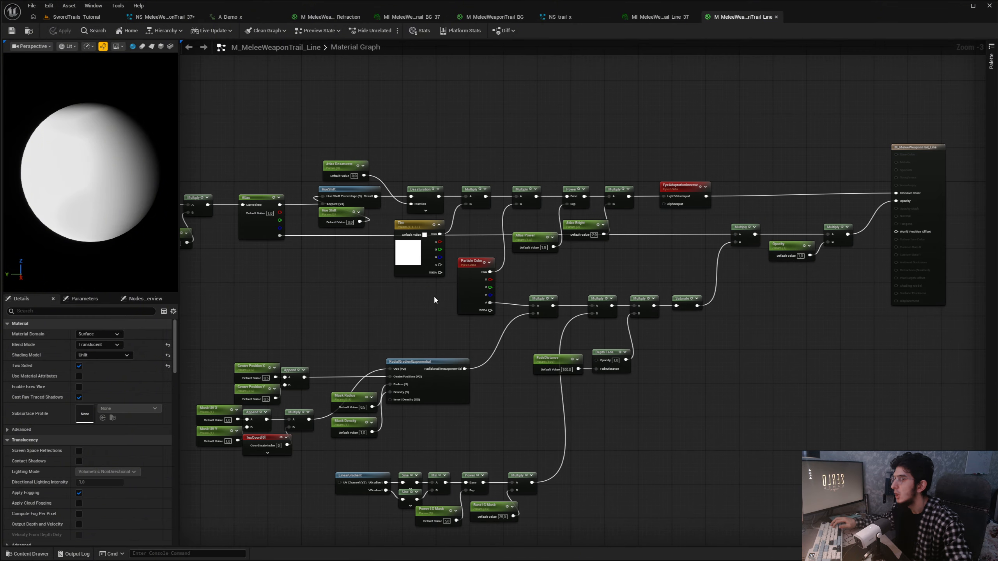
Close the parent material, mark the Mask parameter group of MI_MeleeWeaponTrail_Line_37 with a temporary screen annotation, and close the instance
middle_click(721, 17)
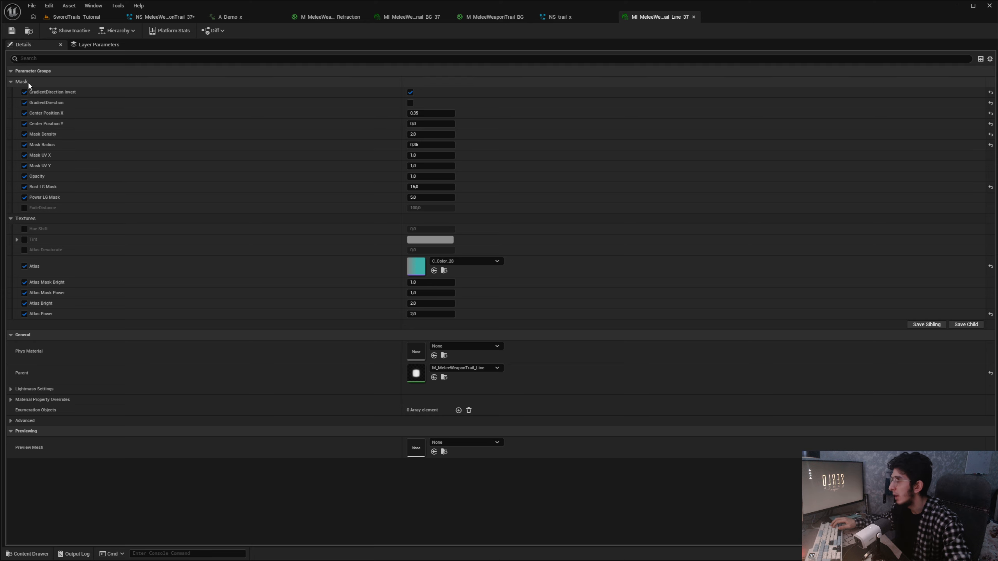
key(Print)
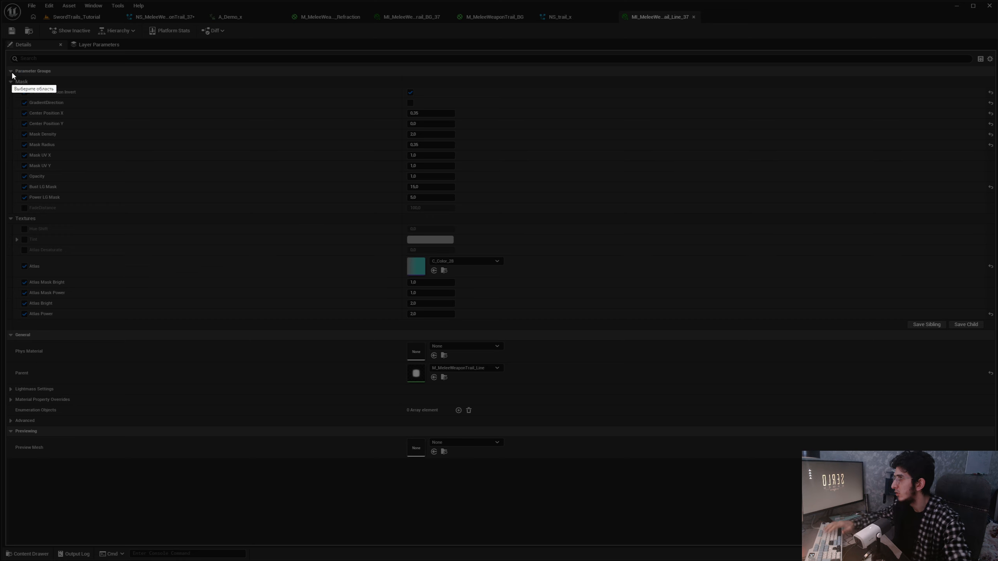
mouse_move(5, 72)
mouse_down()
mouse_move(512, 230)
mouse_move(504, 223)
mouse_up()
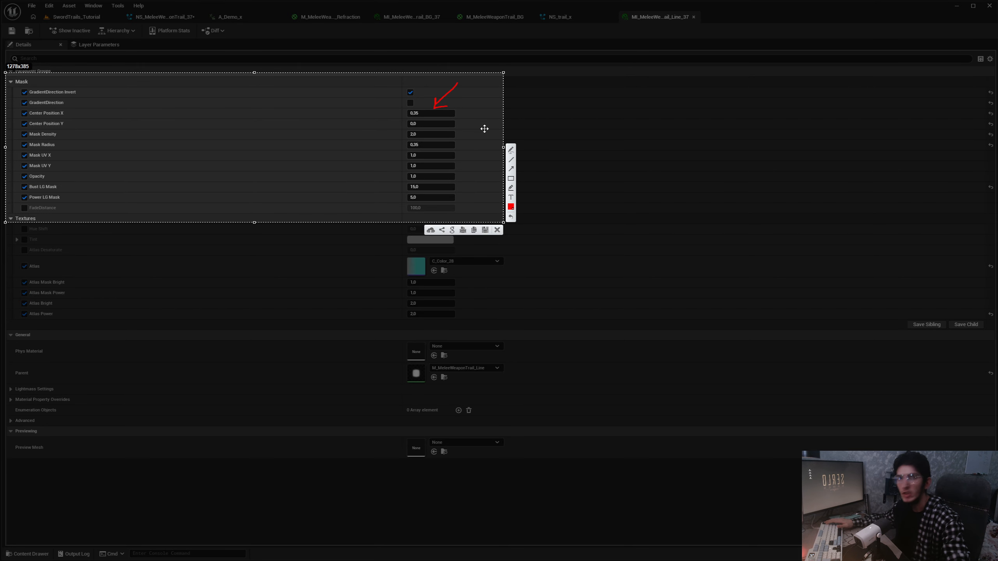
key(Escape)
middle_click(640, 16)
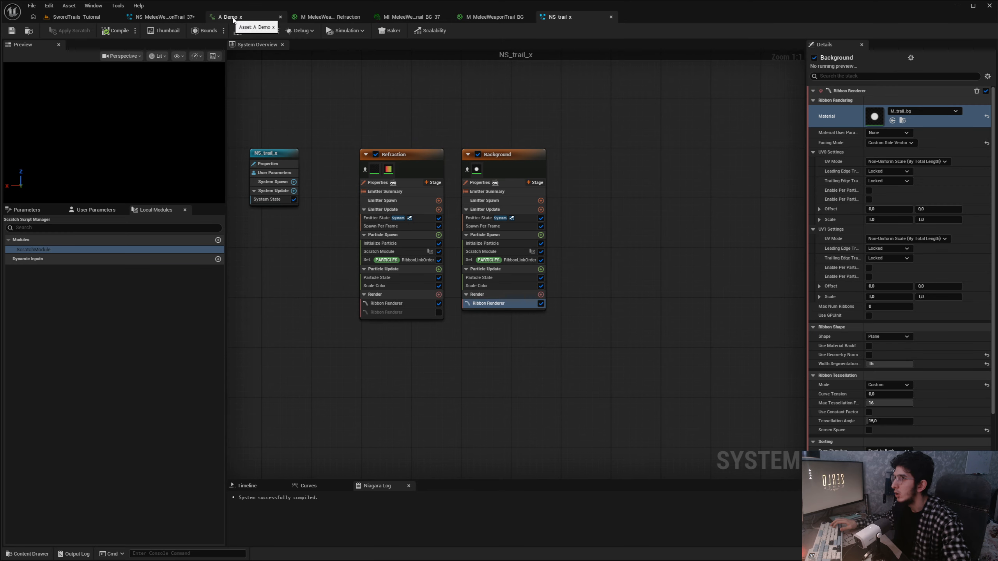
Switch back to the NS_MeleeWeaponTrail_37 system and isolate the Pattern emitter
click(142, 18)
right_drag(626, 118, 387, 146)
scroll(517, 150, down, 5)
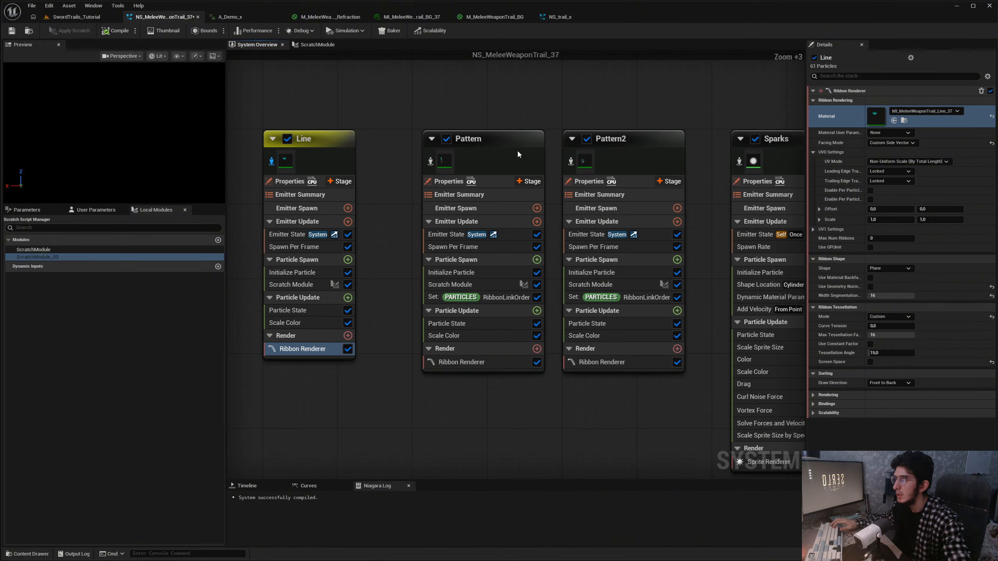
right_drag(524, 114, 458, 153)
drag(367, 127, 575, 200)
right_click(439, 176)
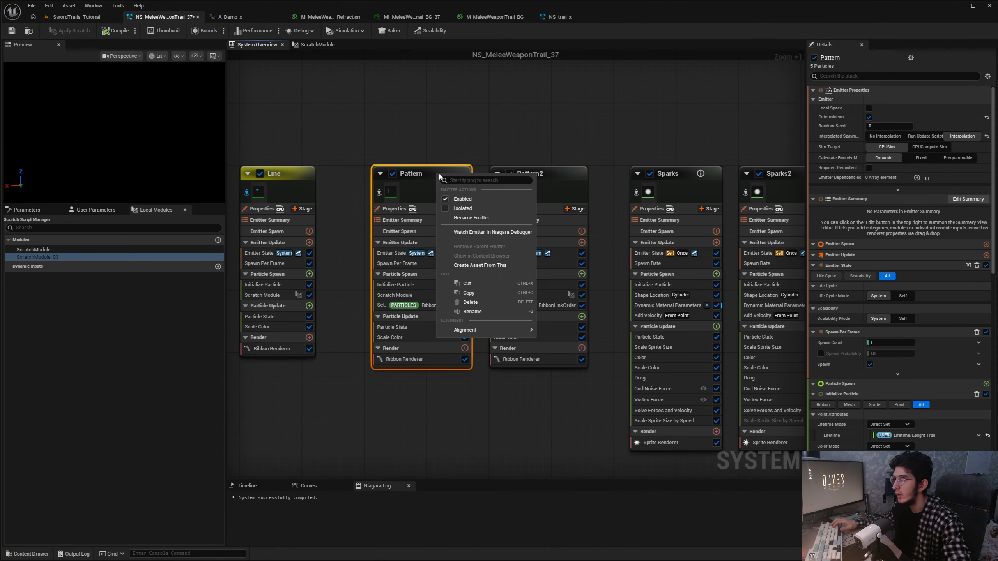
click(468, 209)
click(407, 134)
right_drag(407, 134, 562, 141)
drag(408, 149, 520, 244)
right_drag(616, 169, 490, 143)
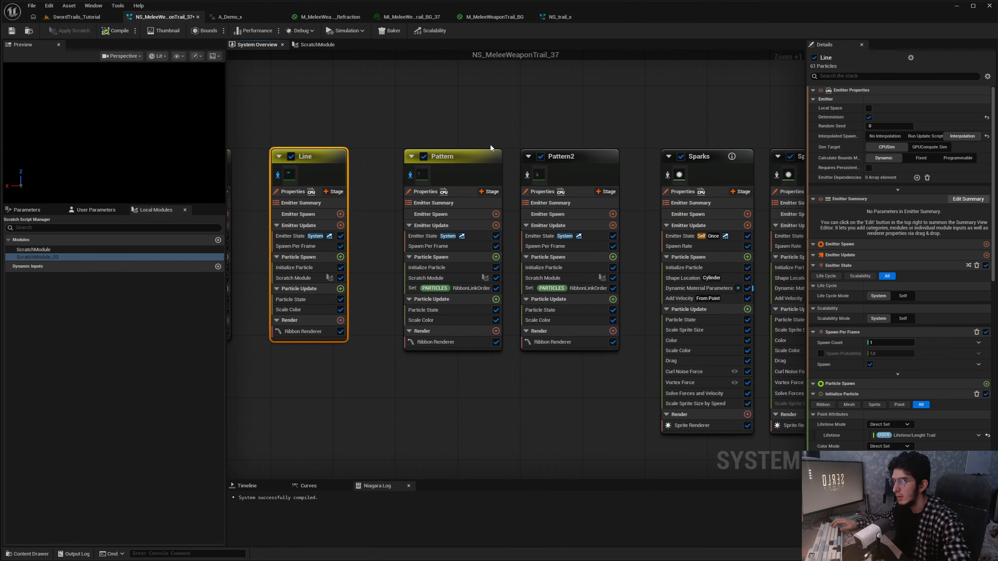
Open the Pattern emitter's parent material M_MeleeWeaponTrail_Pattern and examine its color, radial gradient mask, linear gradient and opacity nodes
click(437, 340)
click(437, 342)
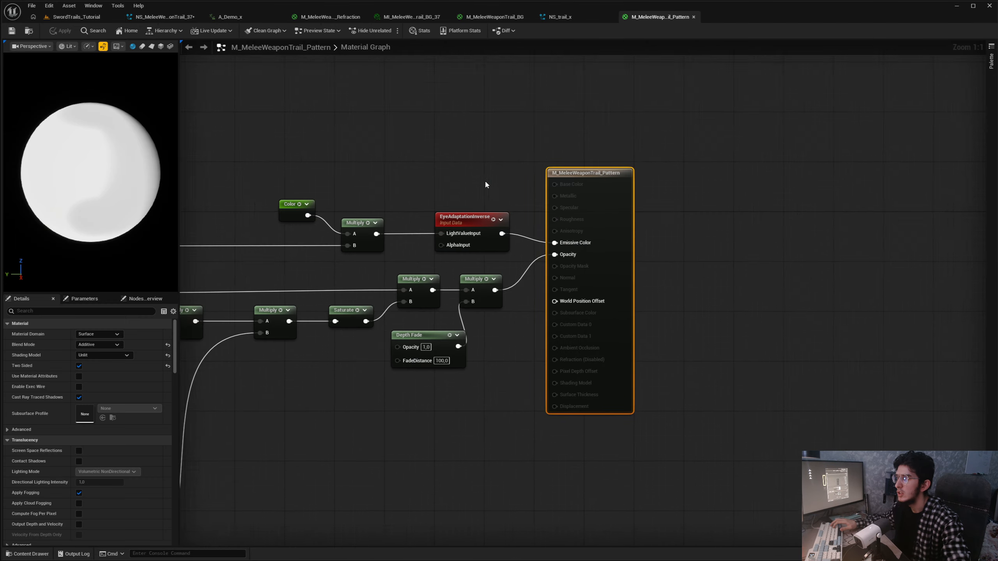
scroll(589, 196, down, 3)
scroll(652, 243, up, 4)
drag(724, 412, 315, 337)
right_drag(513, 221, 479, 318)
drag(611, 338, 238, 148)
drag(600, 214, 600, 265)
right_drag(782, 170, 559, 320)
ctrl+scroll(699, 186, up, 1)
right_drag(699, 186, 637, 172)
double_click(526, 184)
scroll(647, 164, up, 5)
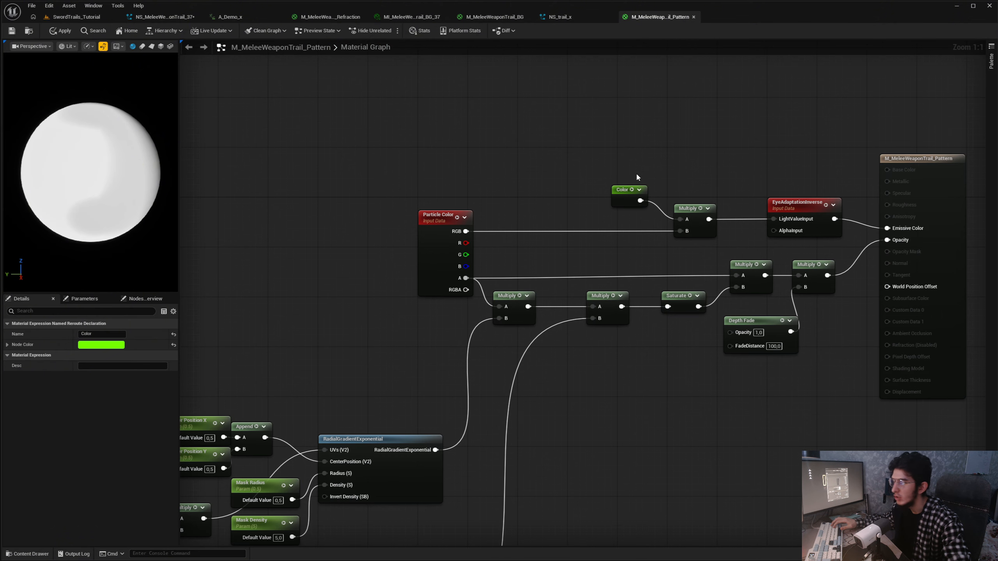
Follow the Color reroute to its source and examine the Noise, Distortion and Color Variation groups
double_click(631, 190)
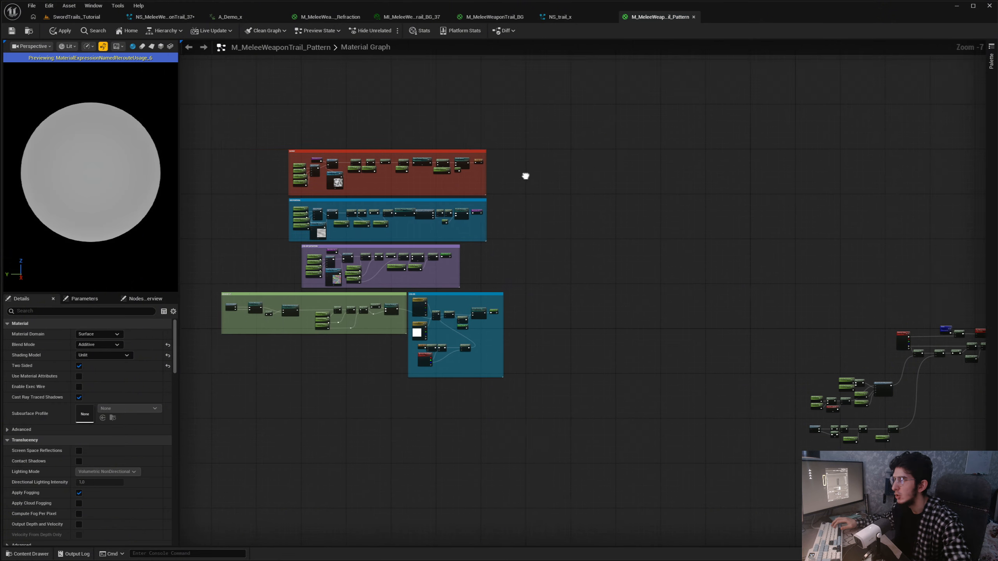
scroll(437, 183, up, 5)
scroll(517, 253, down, 1)
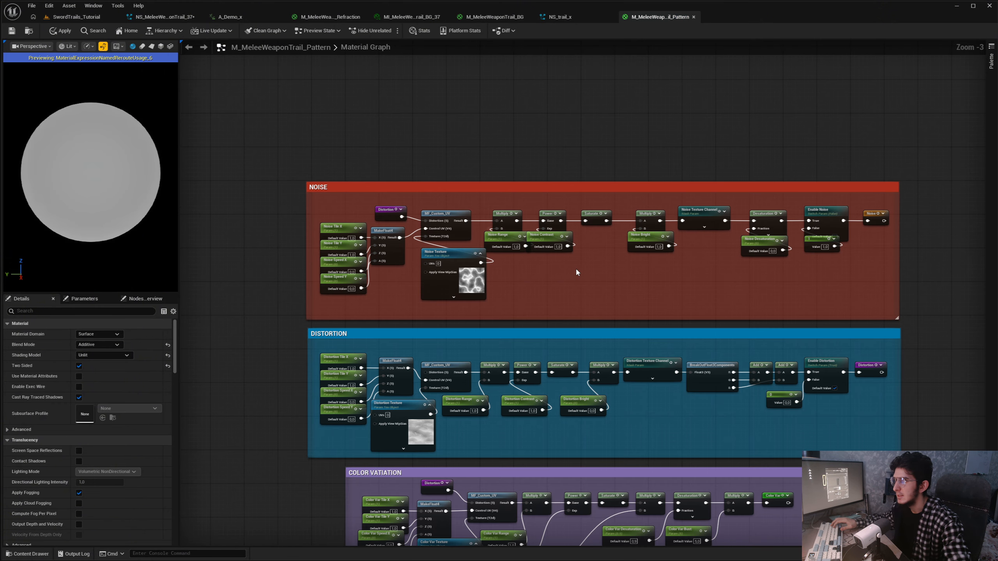
right_drag(577, 268, 535, 236)
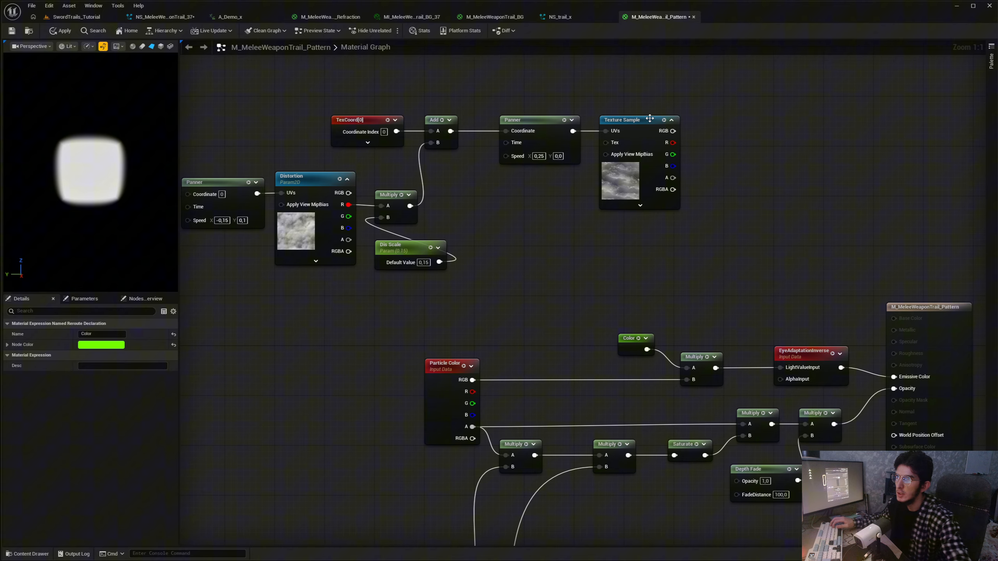
Inspect the Distortion texture parameter and convert the Texture Sample at the end of the panner chain into a parameter named Noise
right_drag(650, 118, 688, 171)
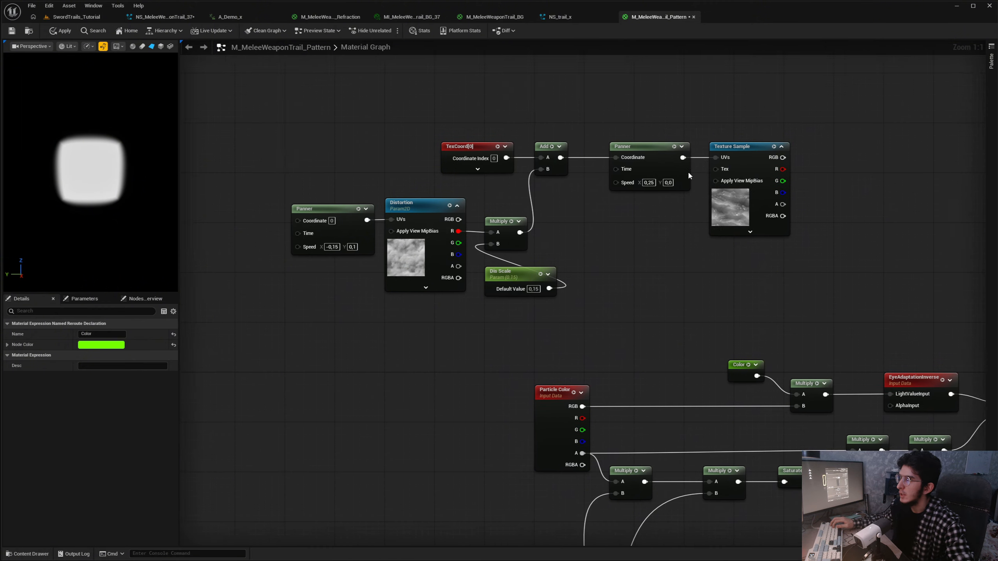
scroll(682, 214, up, 3)
scroll(670, 212, down, 1)
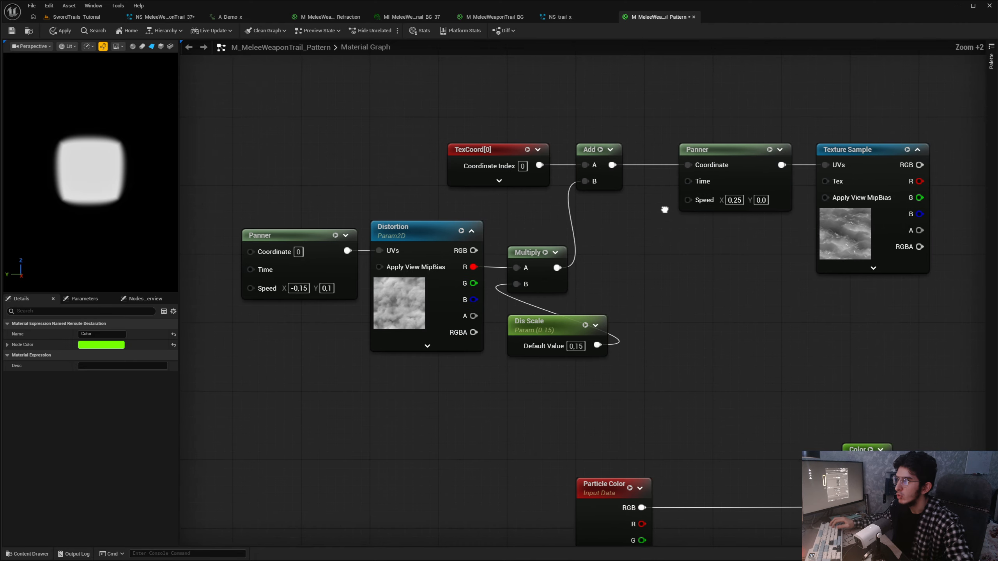
click(323, 96)
click(384, 296)
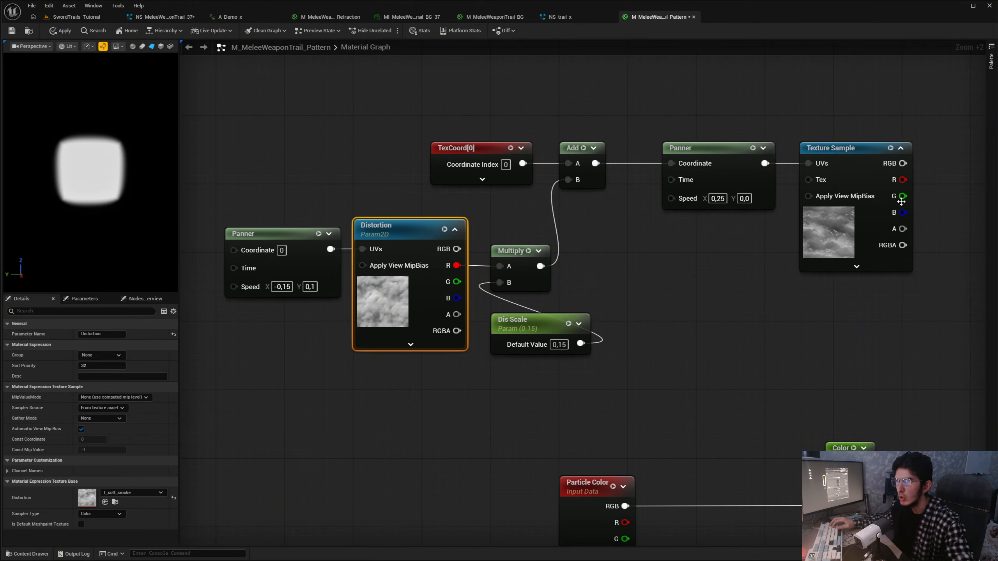
right_click(848, 153)
click(917, 191)
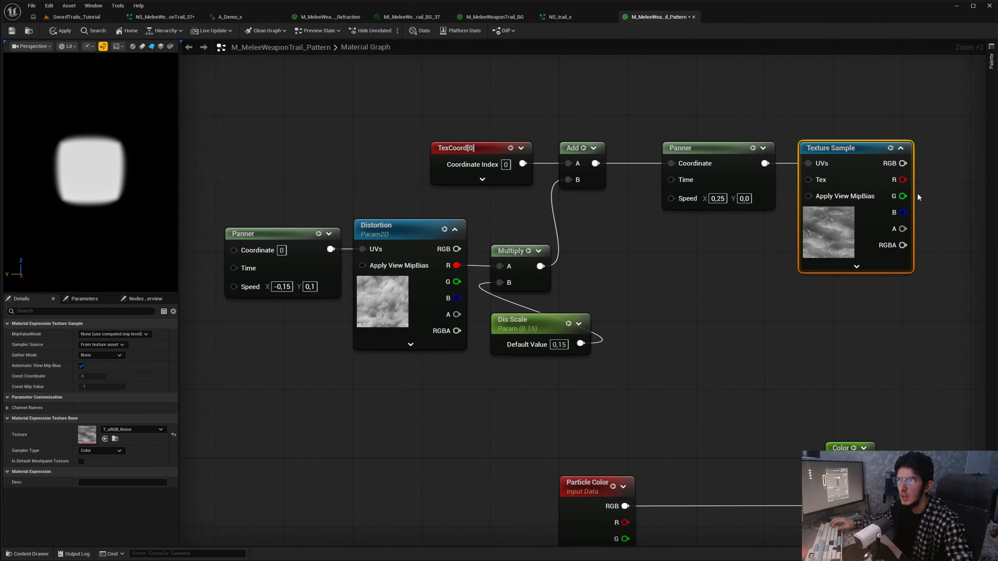
text(Noise)
key(Return)
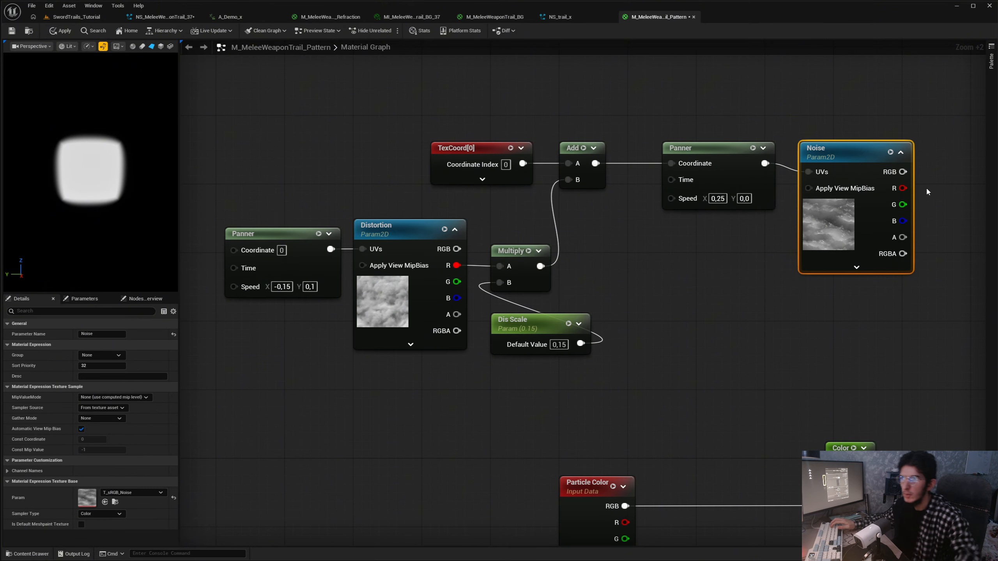
Connect the Noise RGB output to input A of the Multiply before EyeAdaptationInverse, and apply the material
right_drag(854, 236, 643, 204)
drag(642, 205, 651, 195)
drag(700, 132, 708, 458)
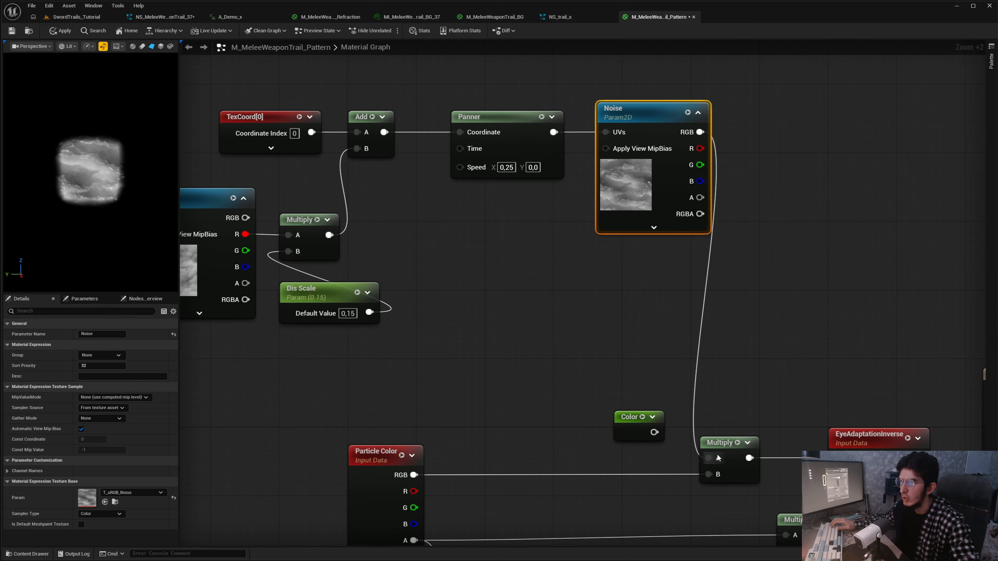
right_drag(707, 321, 876, 301)
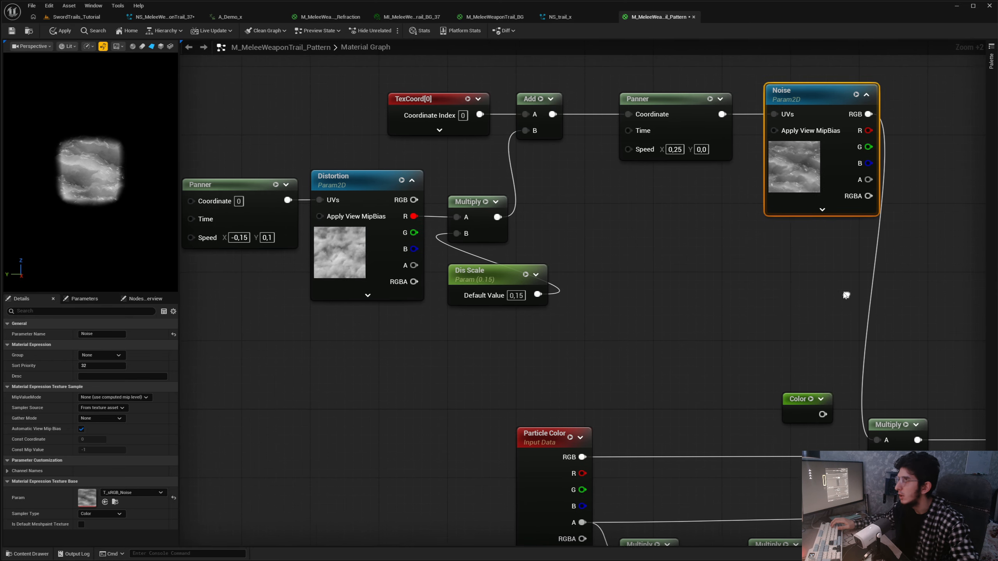
click(71, 30)
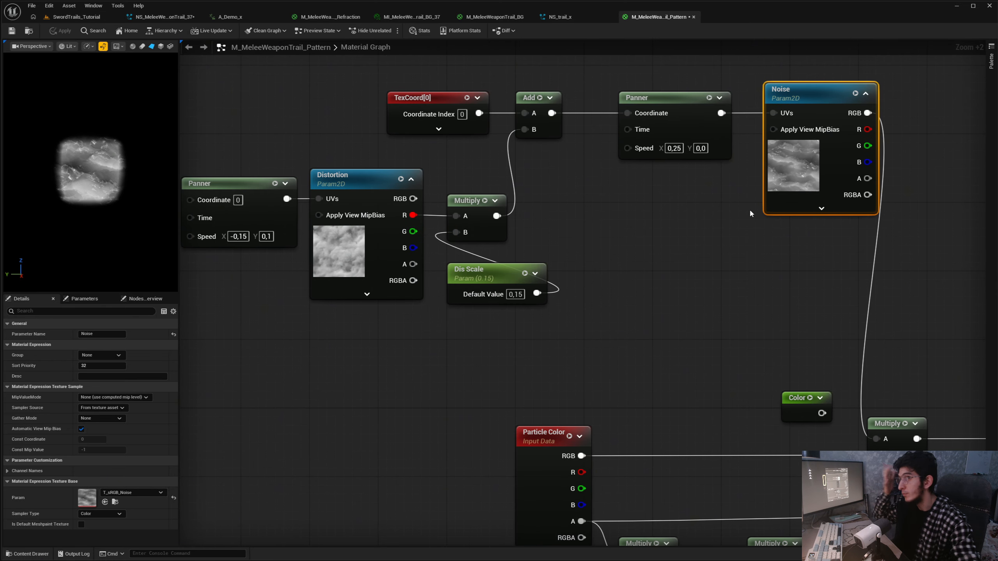
Reconnect the Color reroute to input A of the Multiply before EyeAdaptationInverse
right_drag(841, 414, 692, 363)
drag(671, 354, 689, 371)
drag(691, 378, 727, 387)
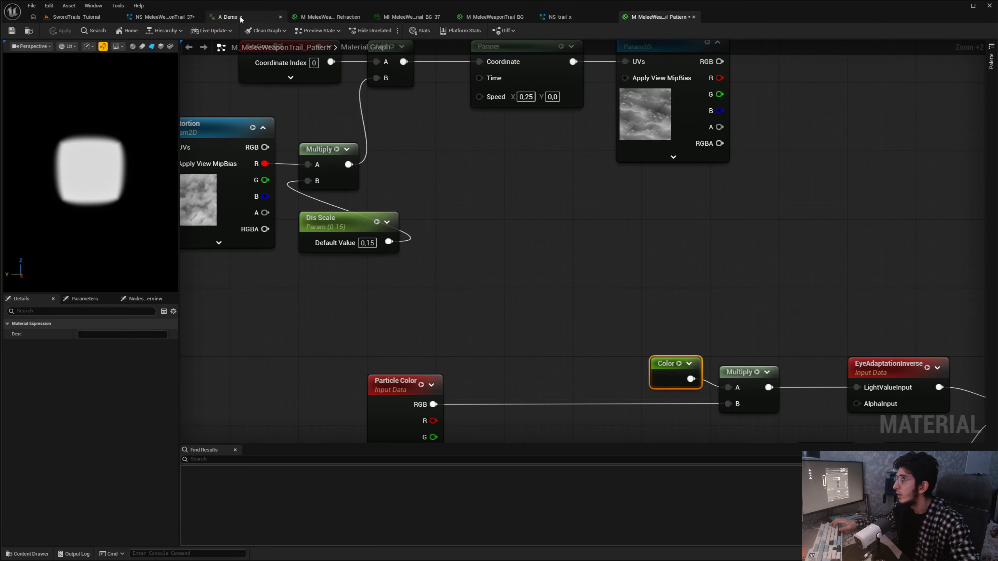
Return to the NS_MeleeWeaponTrail_37 system and show the Ribbon Renderer settings of the Pattern2 emitter
click(176, 16)
right_drag(562, 154, 537, 144)
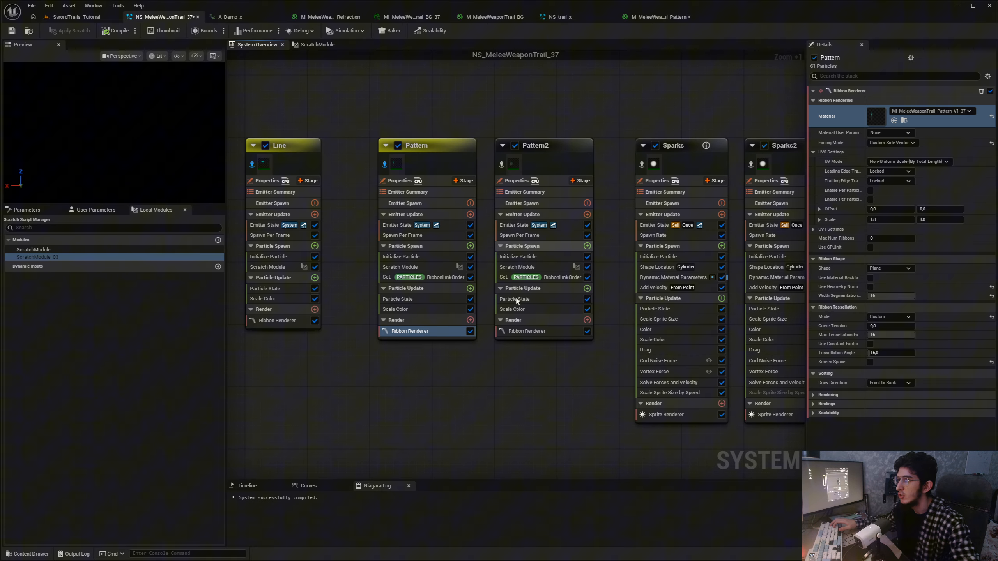
click(562, 327)
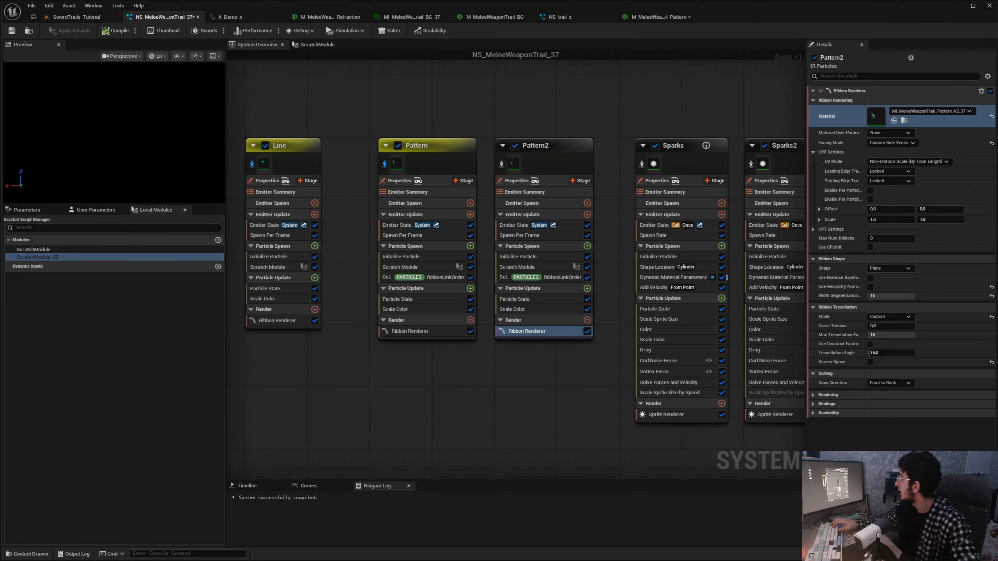
Inspect the Color and Distortion parameters of the MI_MeleeWeaponTrail_Pattern_V2_37 material instance, and close the two pattern material editors
drag(484, 79, 758, 18)
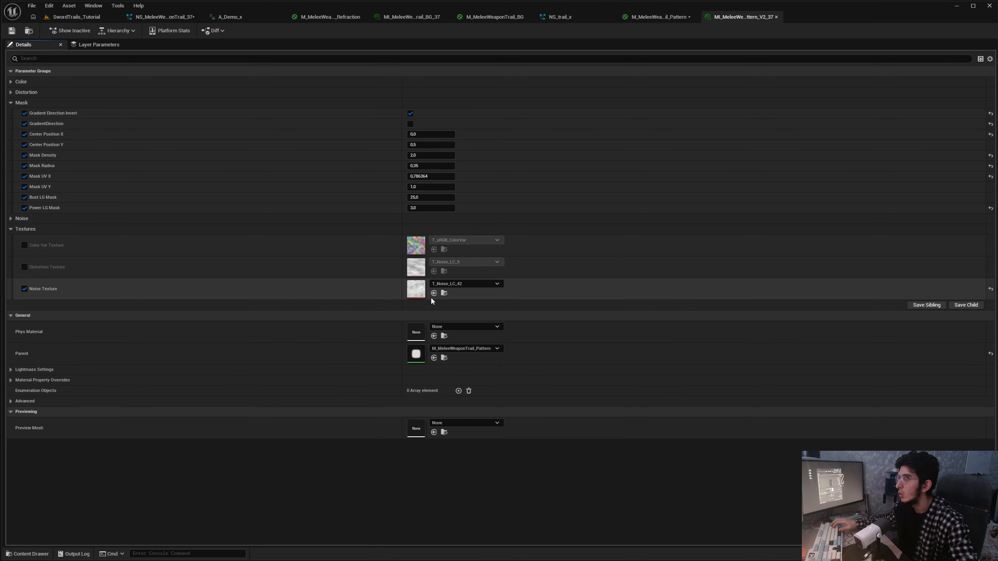
click(11, 92)
click(10, 81)
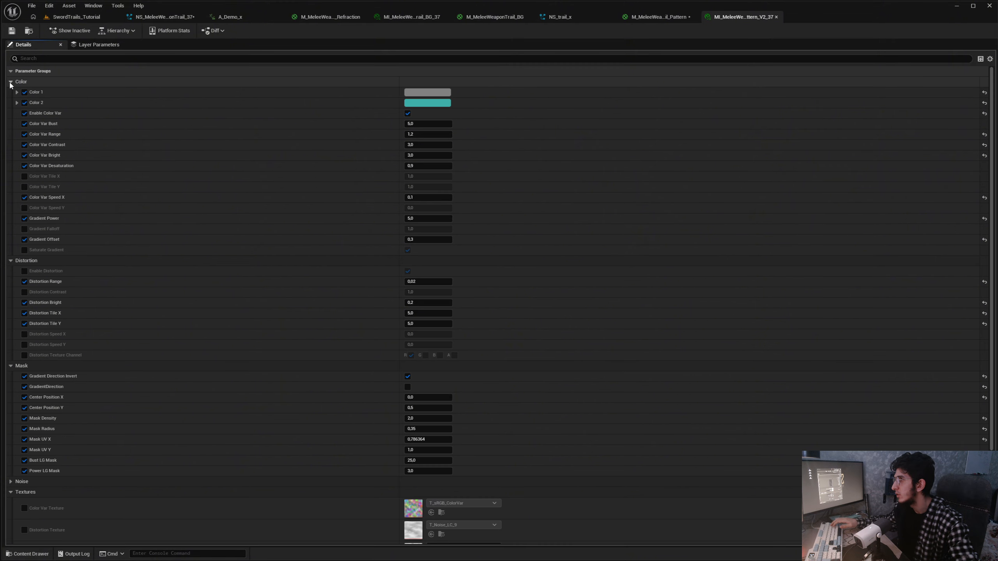
click(776, 17)
click(693, 17)
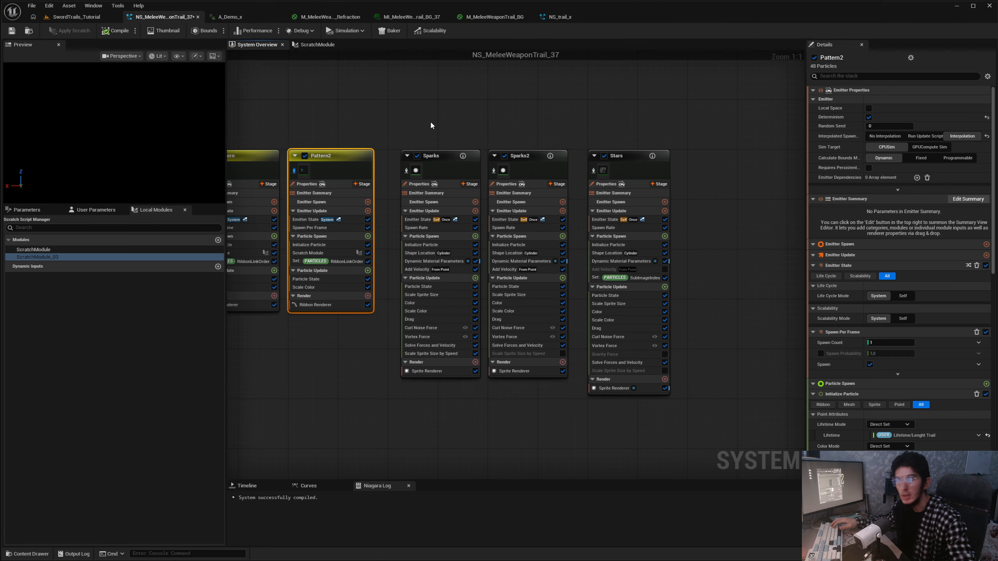
Isolate the Sparks emitter in the NS_MeleeWeaponTrail_37 system
scroll(510, 165, down, 3)
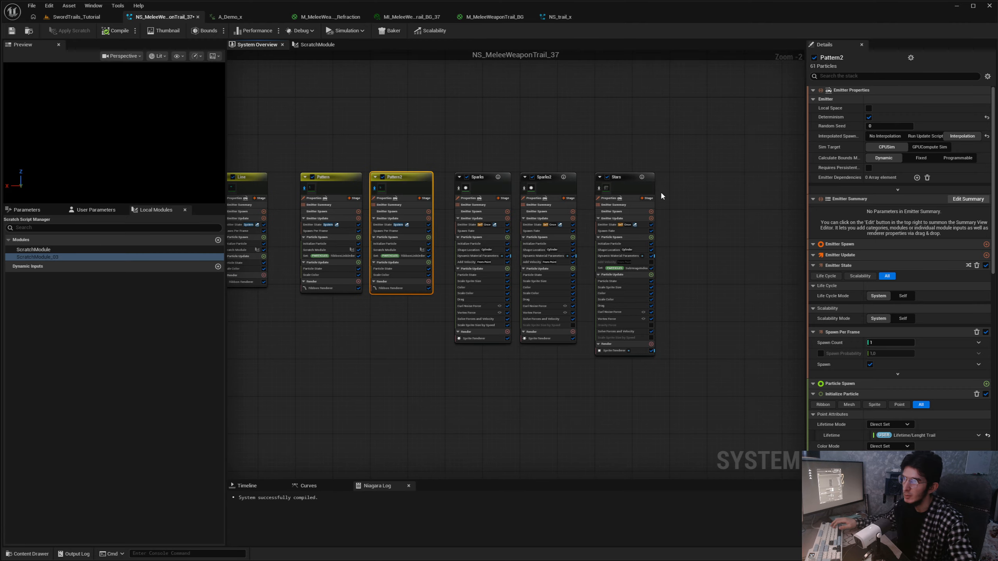
scroll(487, 198, up, 5)
right_drag(527, 123, 473, 64)
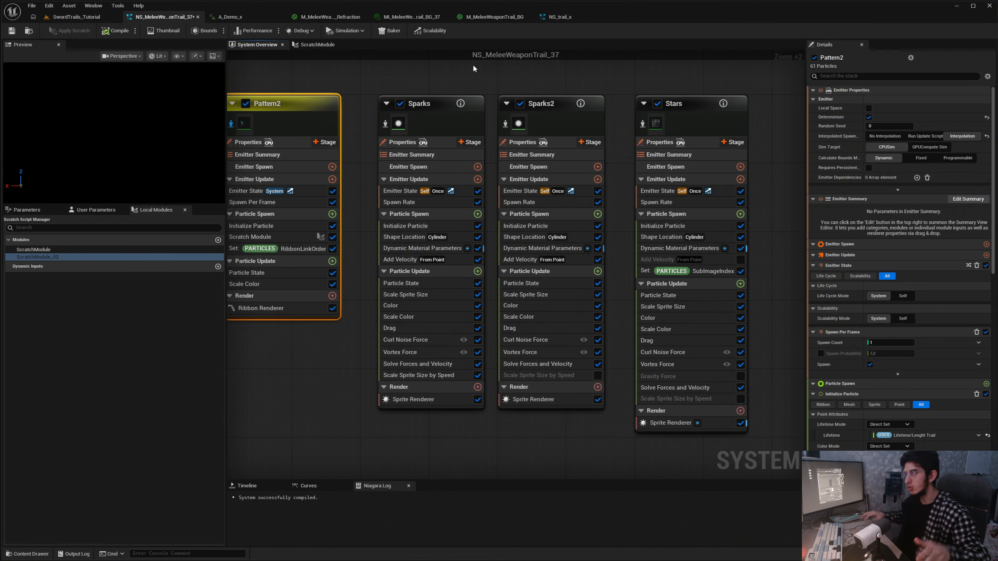
right_drag(476, 76, 467, 105)
right_click(427, 138)
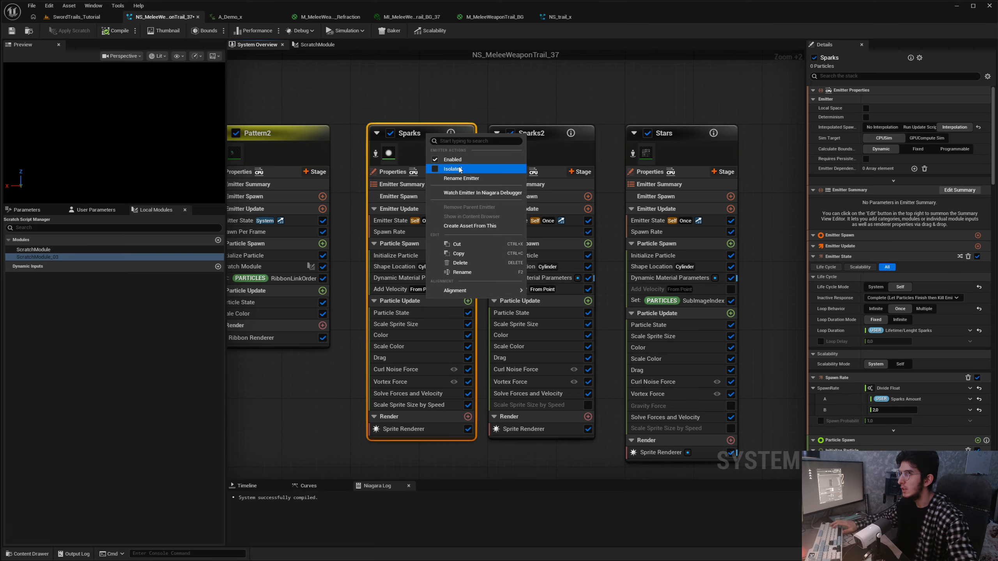
click(454, 169)
drag(509, 93, 663, 126)
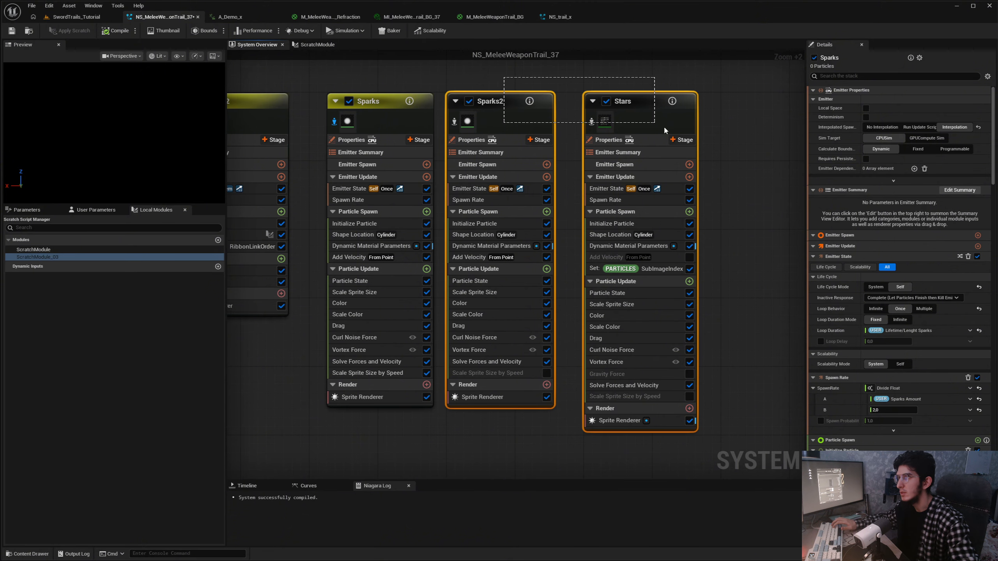
Show the Sparks emitter's Spawn Rate settings alongside the system's user parameters
scroll(549, 104, up, 3)
right_drag(451, 133, 543, 120)
click(431, 205)
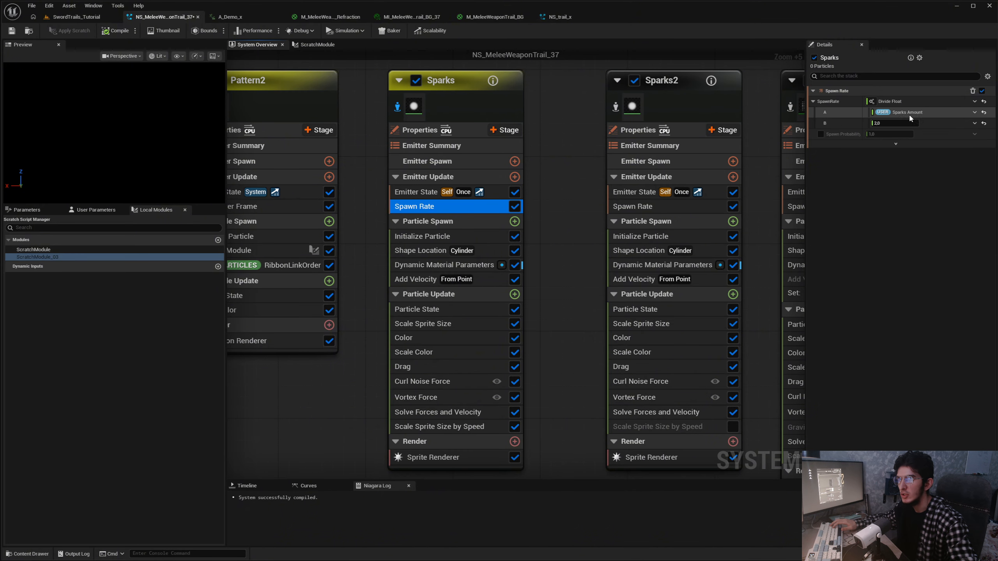
click(94, 209)
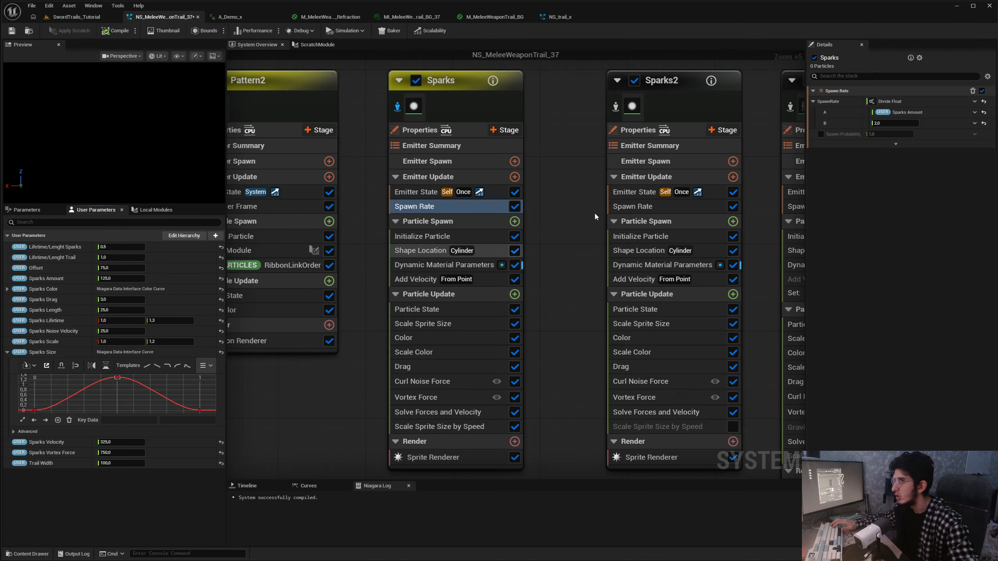
Review the Sparks emitter's Curl Noise Force, Vortex Force, Drag, color and Add Velocity modules to see their linked user parameters
scroll(424, 212, up, 2)
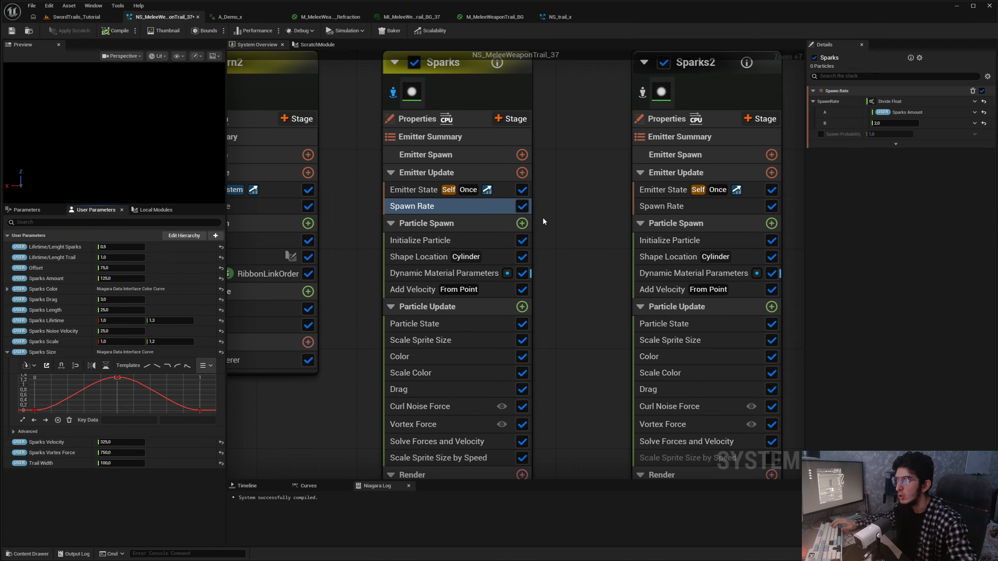
right_drag(572, 204, 554, 199)
right_drag(541, 258, 536, 234)
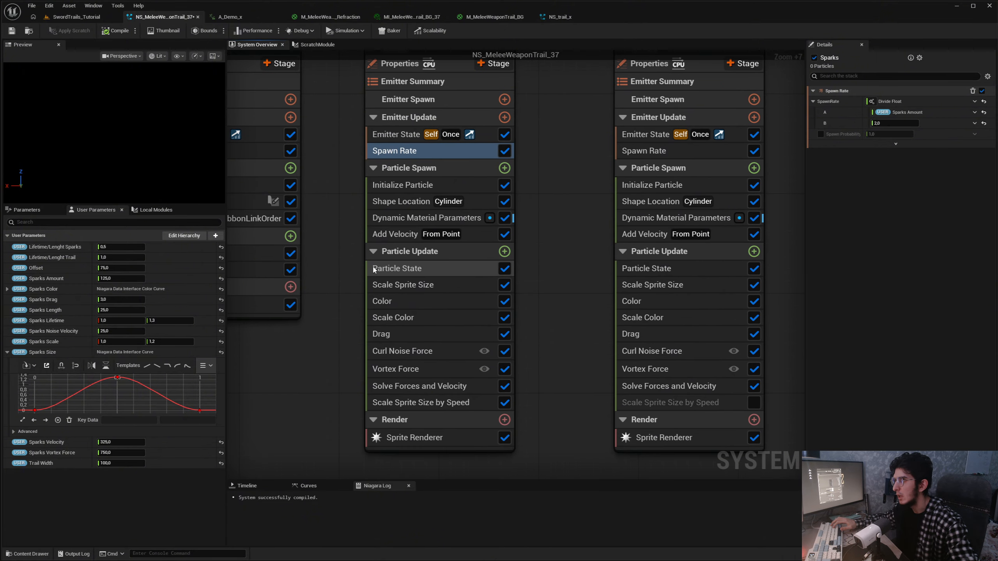
click(417, 351)
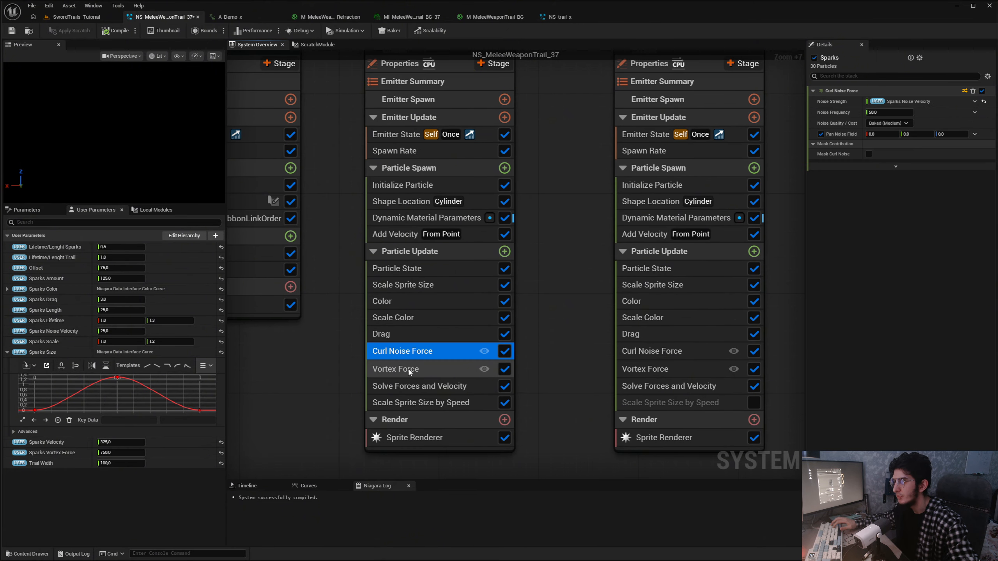
click(409, 370)
click(413, 331)
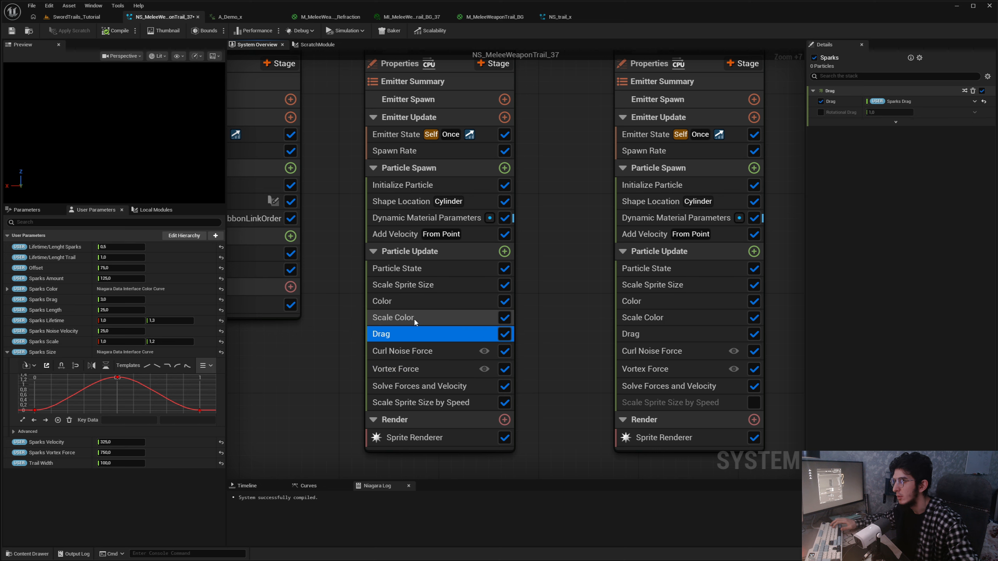
click(413, 318)
click(411, 302)
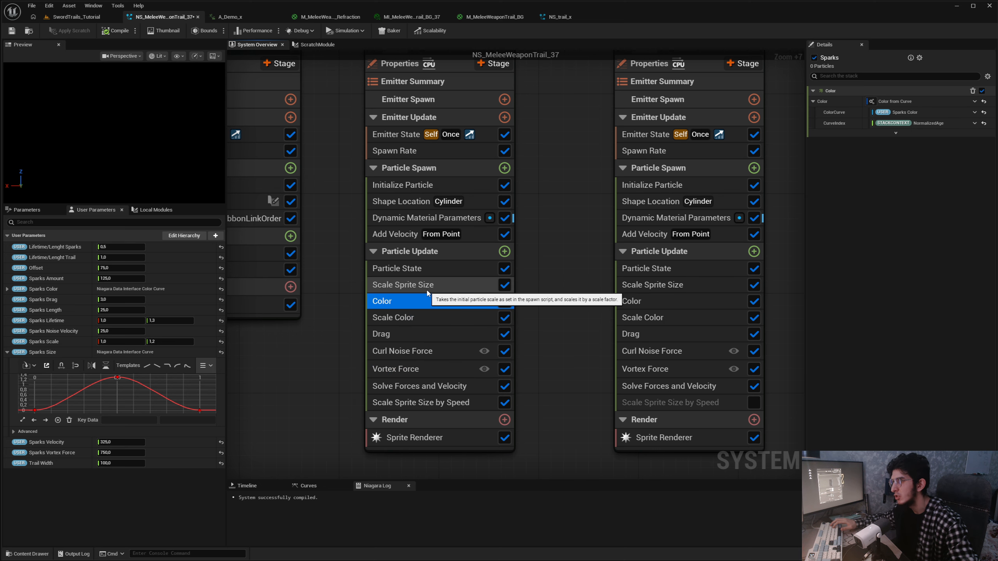
click(397, 234)
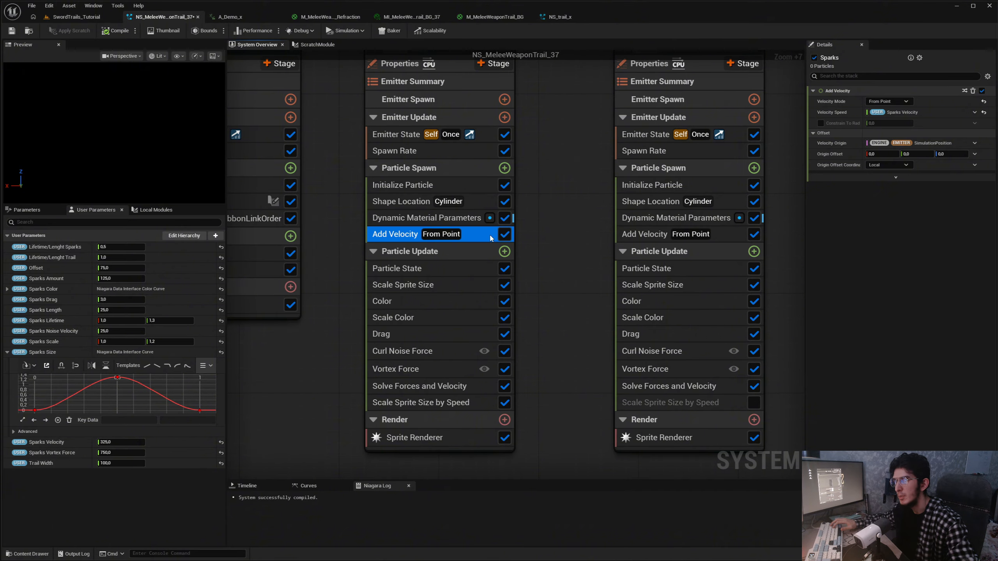
Upgrade the Sparks emitter's Dynamic Material Parameters module to the newest version and dismiss its upgrade note
scroll(507, 255, up, 3)
click(489, 284)
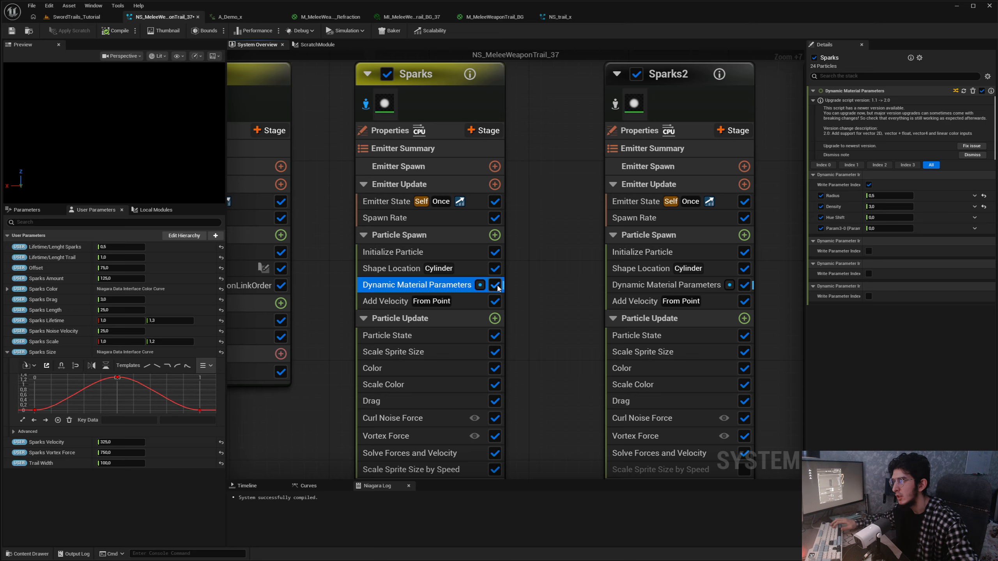
click(968, 146)
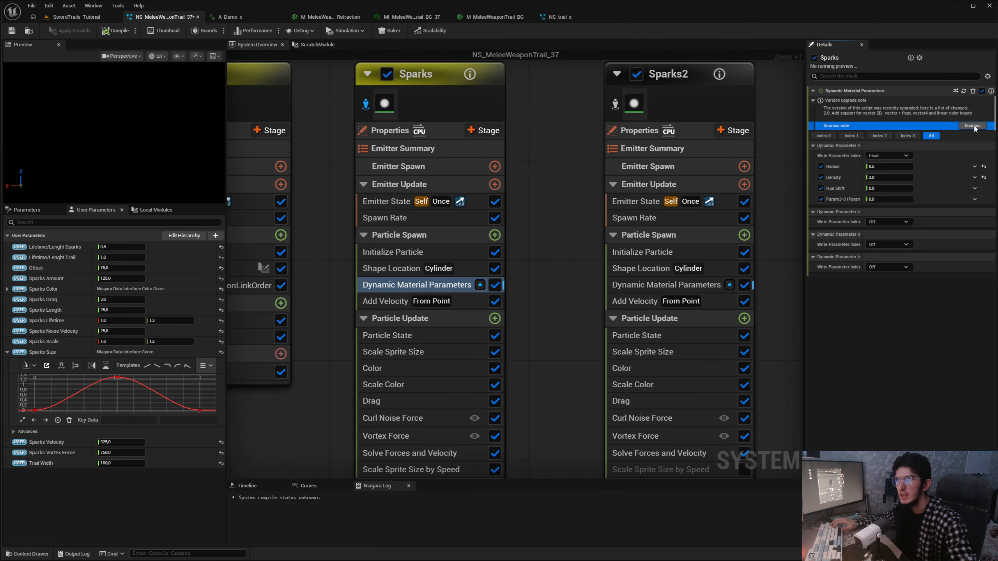
click(973, 126)
scroll(542, 200, down, 2)
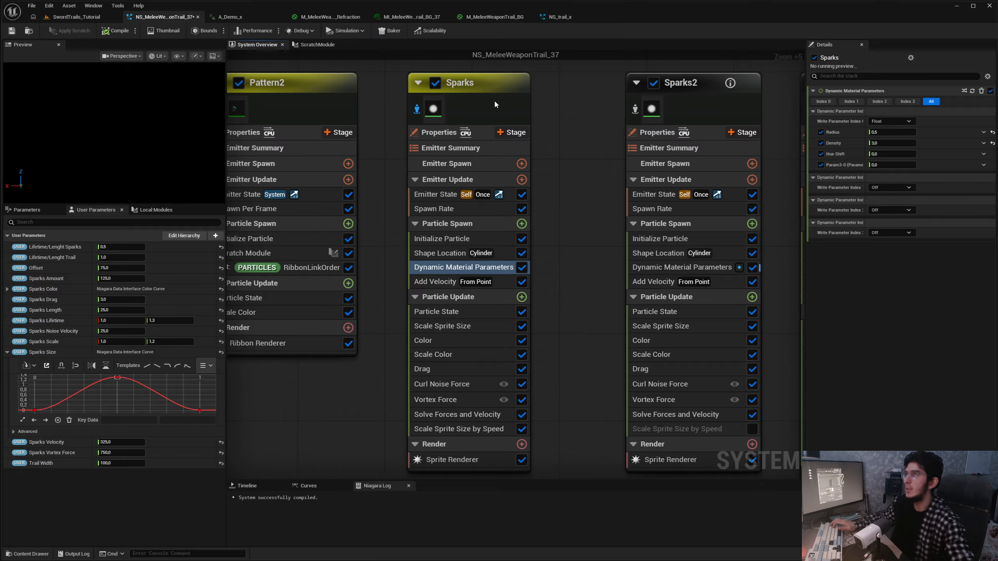
Show the Sprite Renderer settings of the Sparks emitter
click(480, 90)
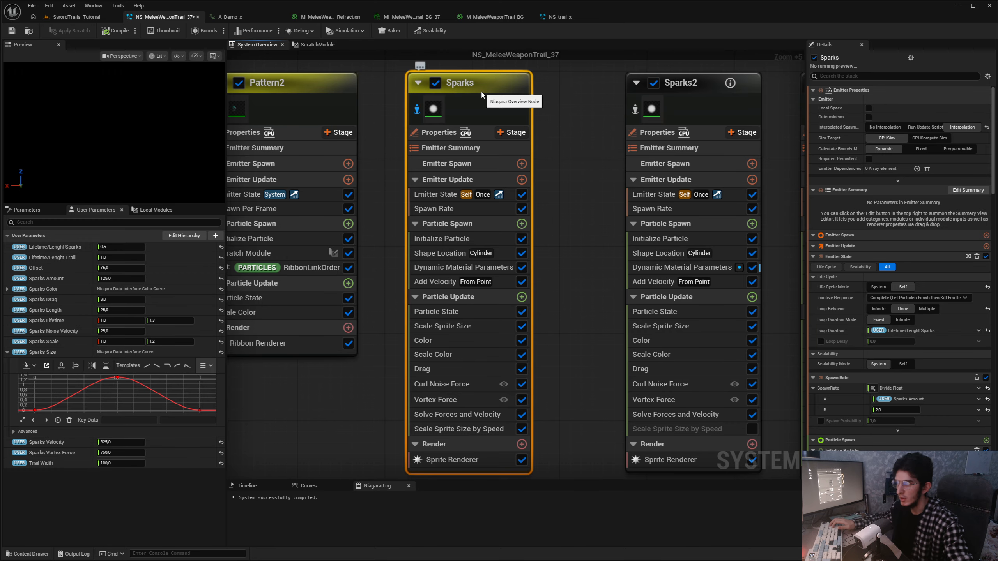
click(452, 460)
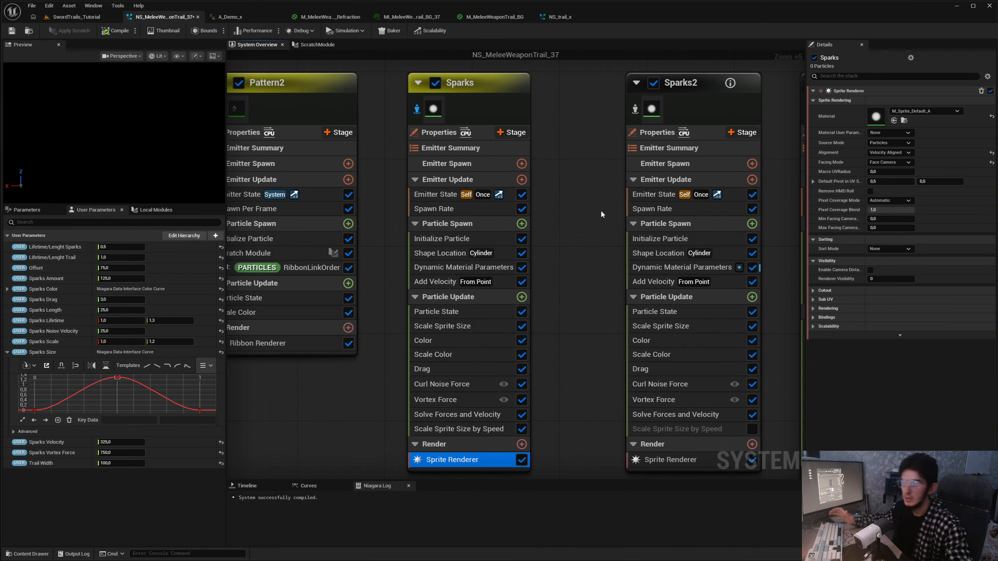
right_drag(591, 207, 592, 191)
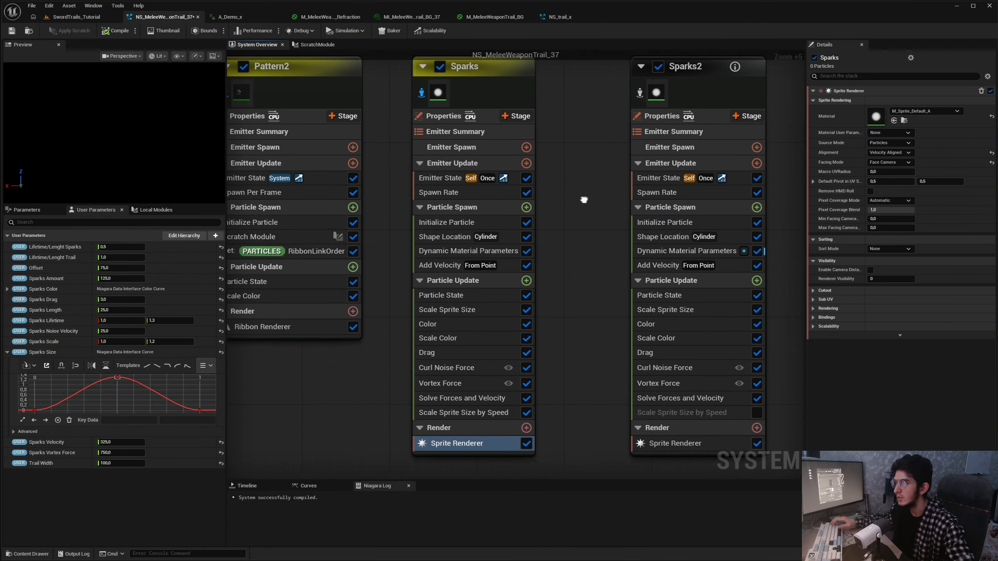
Examine the Spawn Rate, Initialize Particle and cylinder Shape Location settings of the Sparks emitter
click(451, 239)
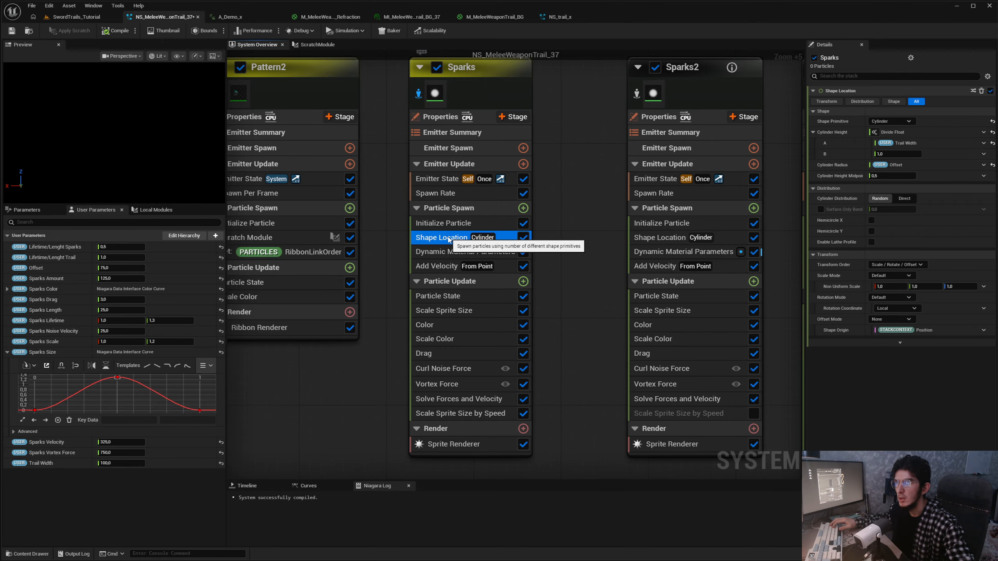
scroll(562, 187, up, 2)
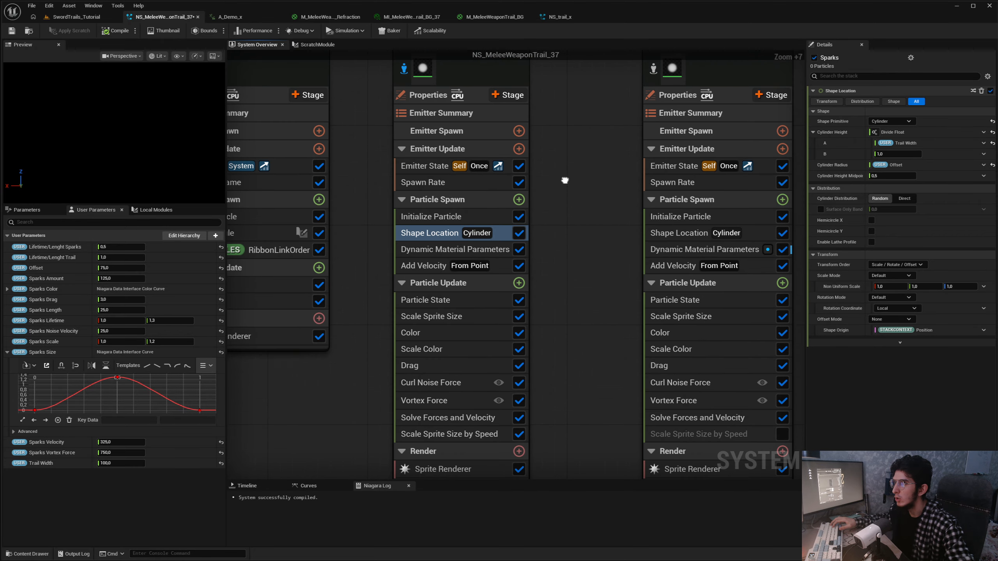
click(480, 180)
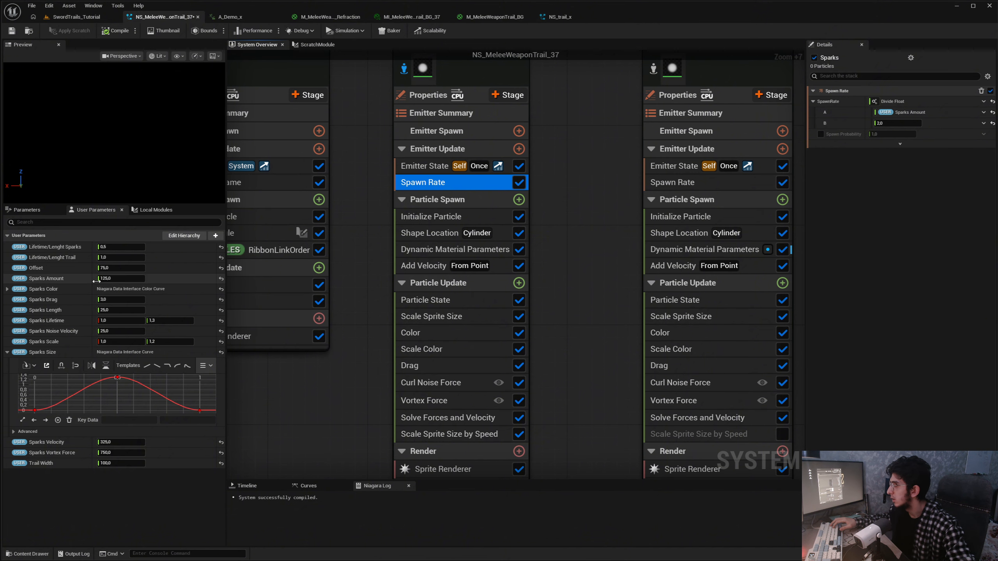
click(418, 218)
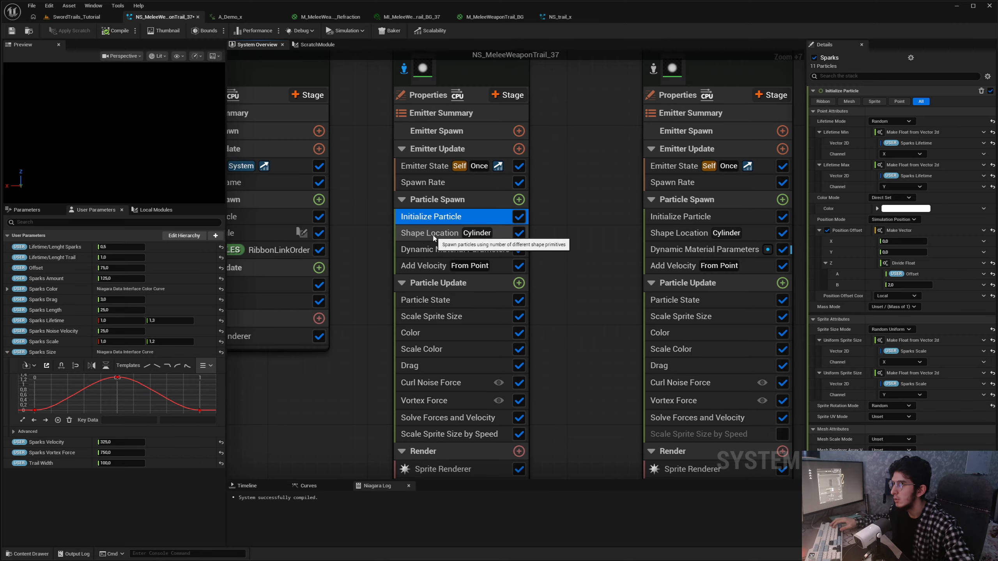
click(434, 236)
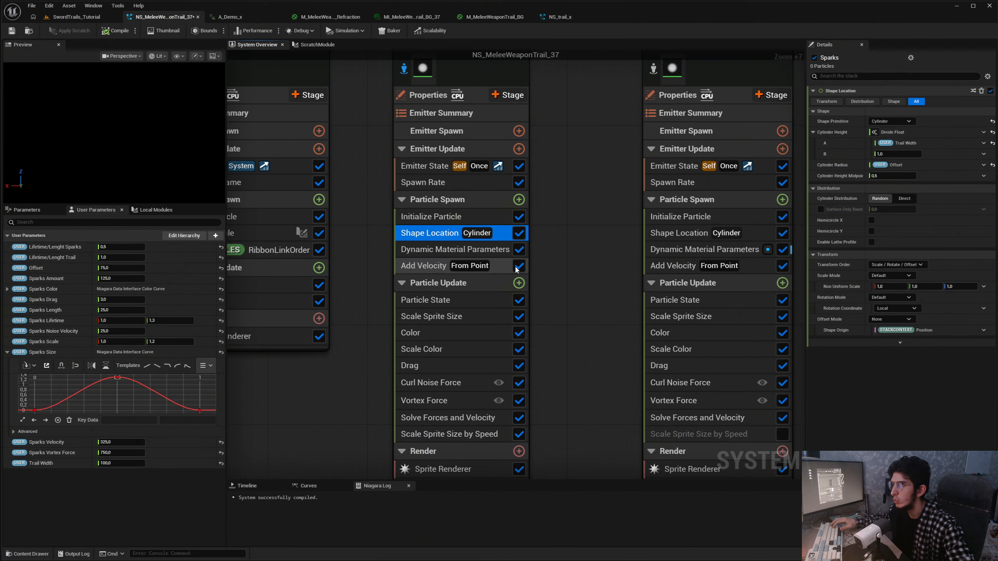
Check the Dynamic Material Parameters and Add Velocity modules in the Sparks emitter's Particle Spawn stage
right_drag(486, 263, 464, 221)
right_drag(530, 204, 516, 233)
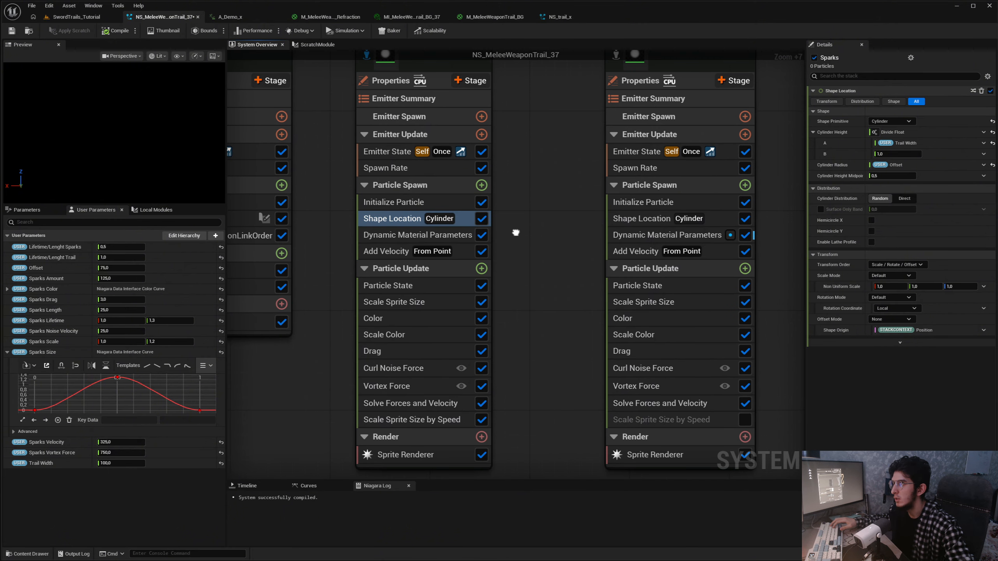
click(402, 236)
click(385, 252)
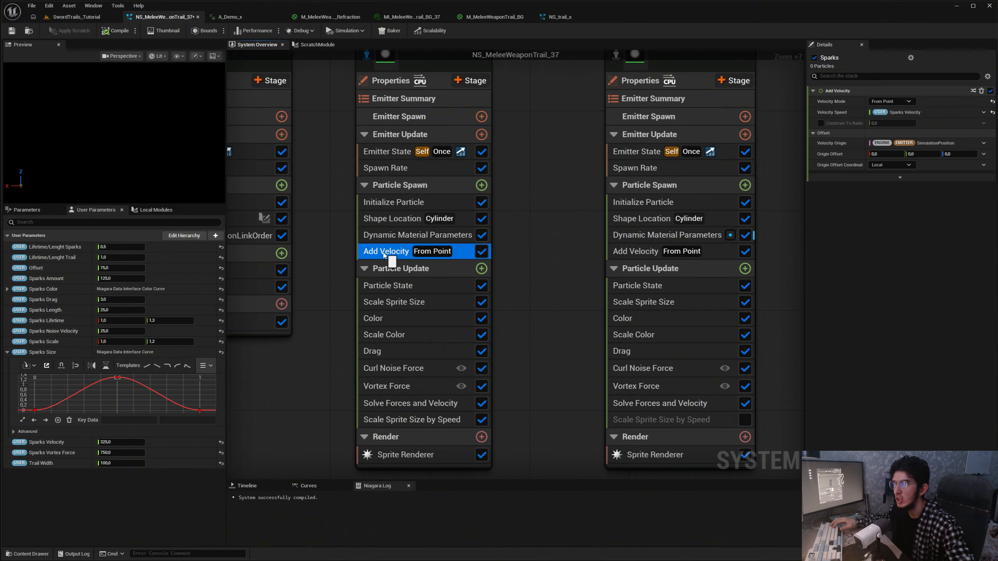
Go through the Sparks emitter's Particle Update modules in order, from Particle State to Scale Sprite Size by Speed
click(389, 285)
click(394, 302)
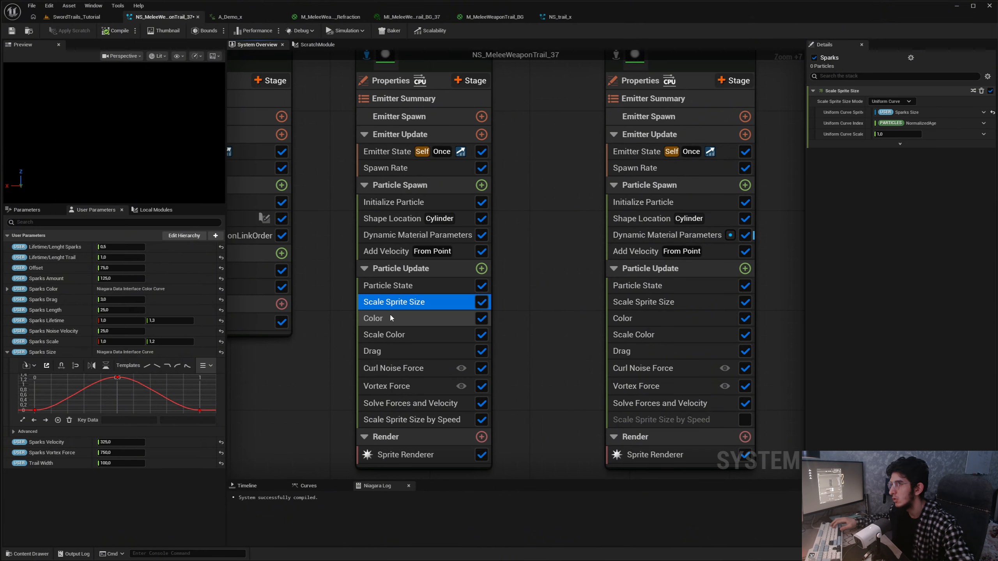
click(395, 319)
click(394, 335)
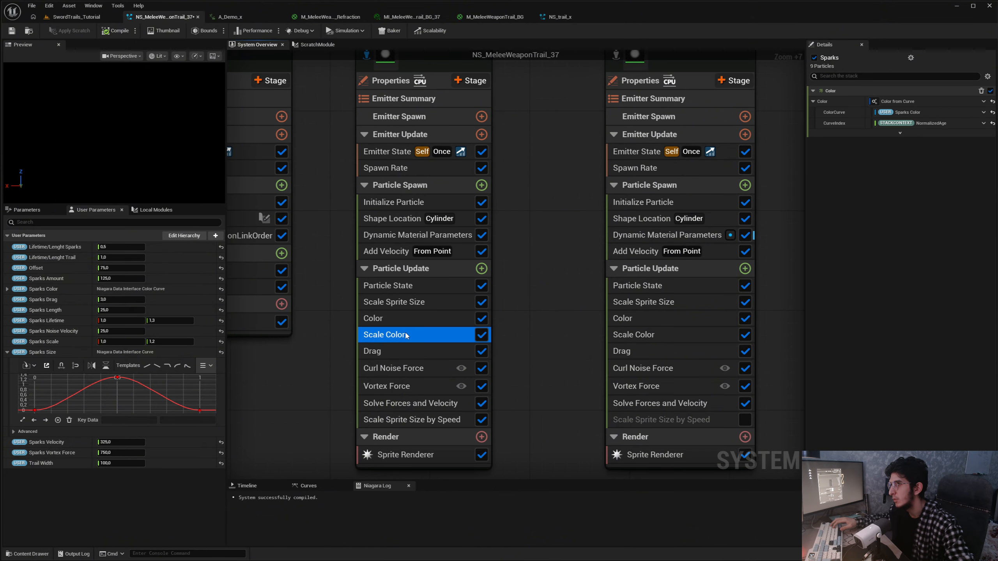
click(393, 351)
click(393, 368)
click(393, 386)
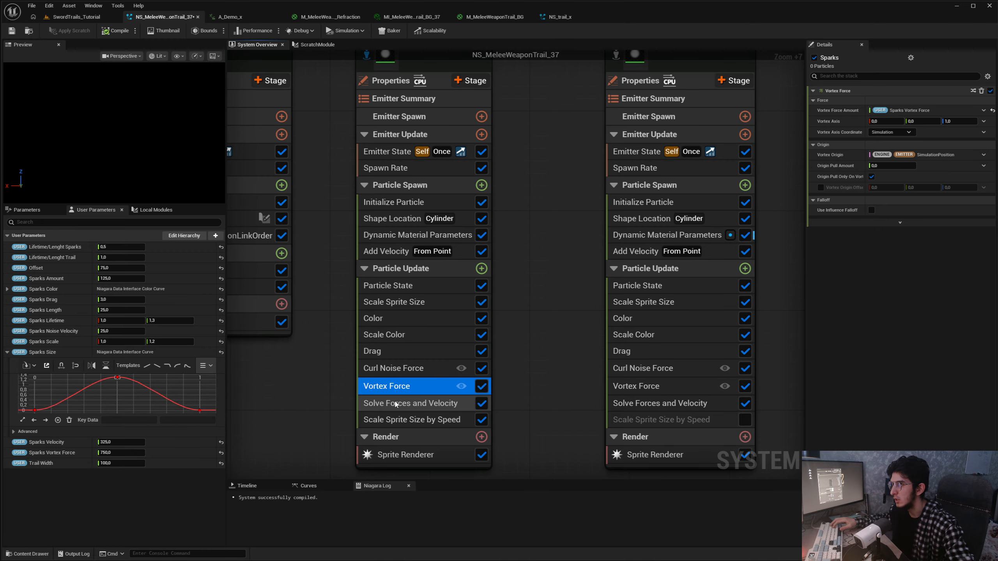
click(393, 404)
click(393, 420)
Show the Sprite Renderer settings of the Sparks2 emitter
scroll(508, 328, down, 5)
scroll(508, 327, down, 2)
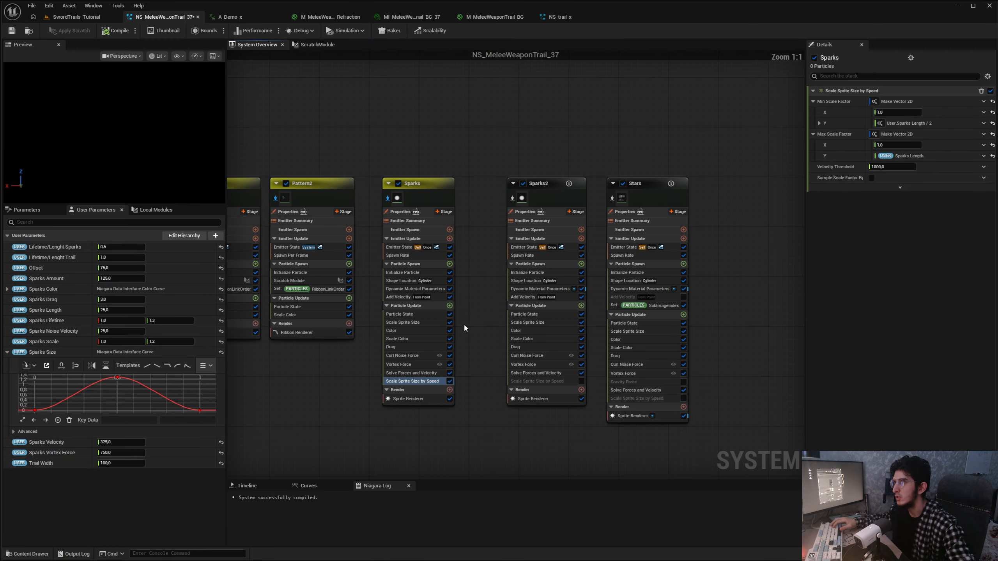
drag(438, 199, 439, 205)
click(747, 287)
click(555, 398)
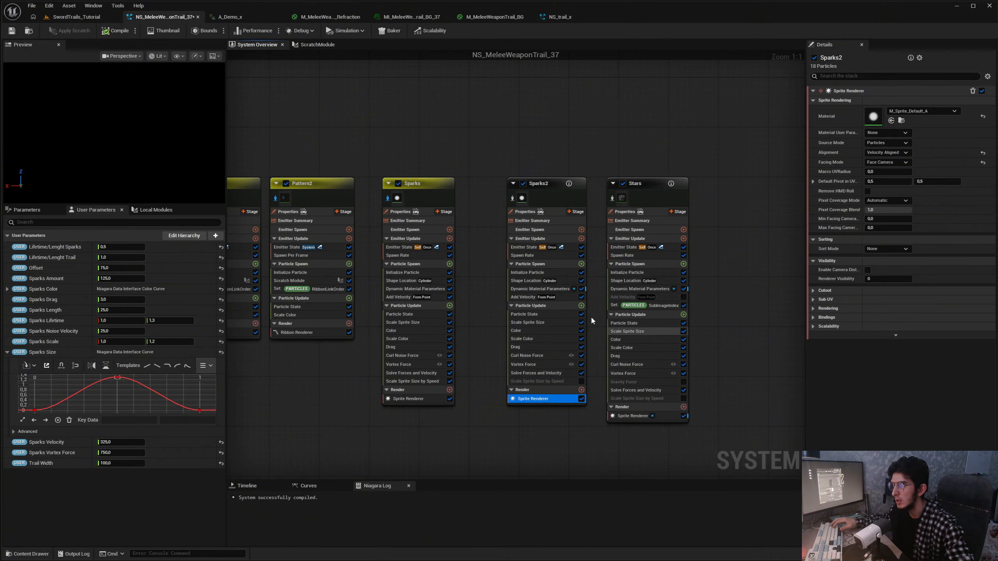
Open the Stars emitter's Sprite Renderer settings and dismiss the cutout texture note
click(633, 417)
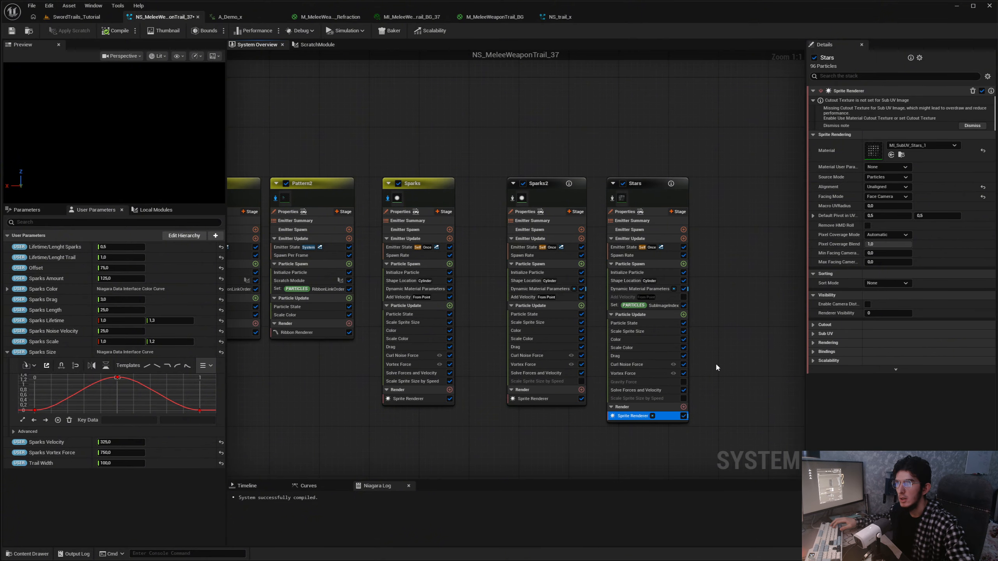
click(973, 125)
scroll(387, 229, down, 4)
scroll(559, 233, up, 4)
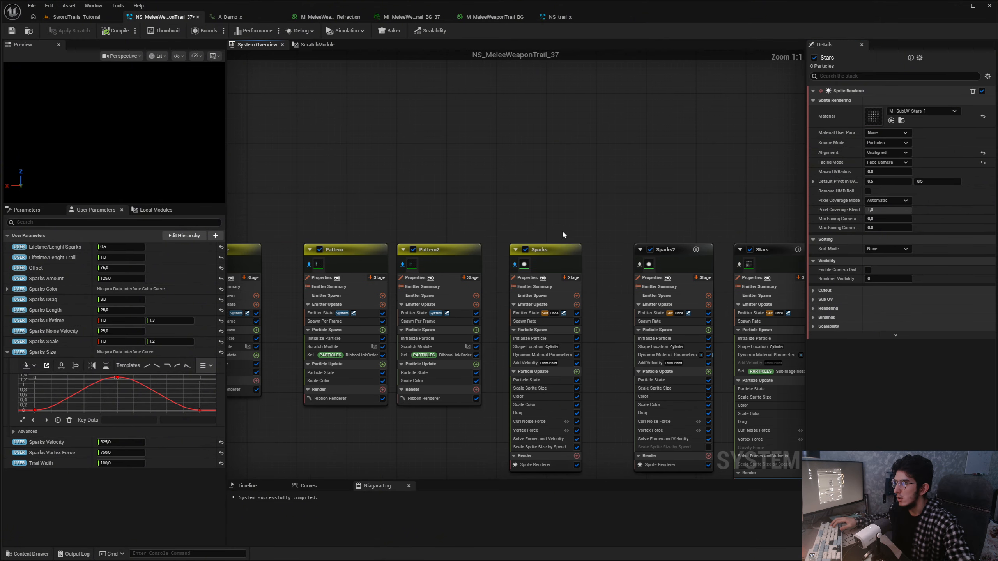
Return to the SwordTrails_Tutorial level, eject from the player during play, and fly around to view the sword trails on the characters
click(80, 17)
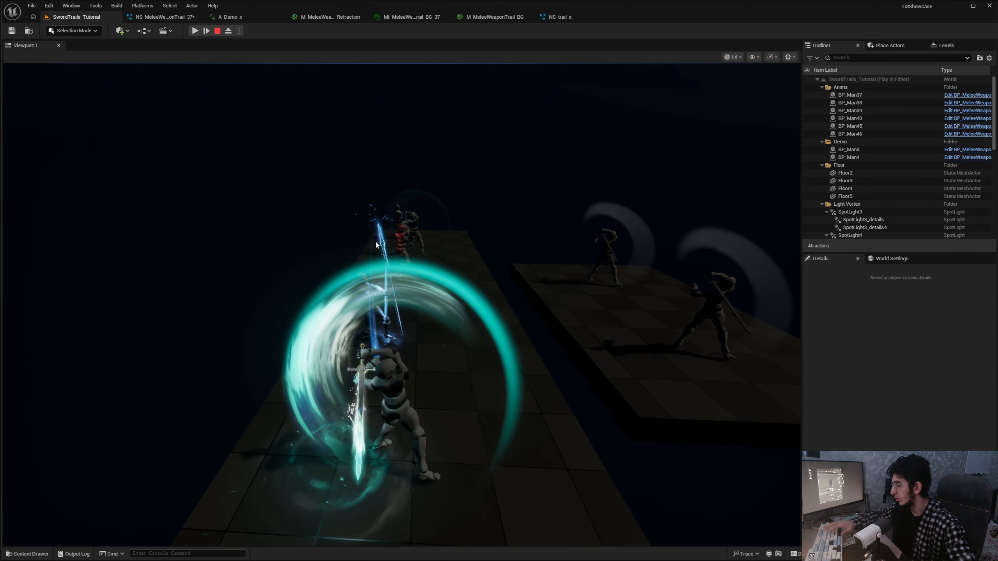
key(F8)
right_drag(377, 245, 280, 255)
key(d)
key(w)
key(s)
scroll(310, 259, up, 2)
key(a)
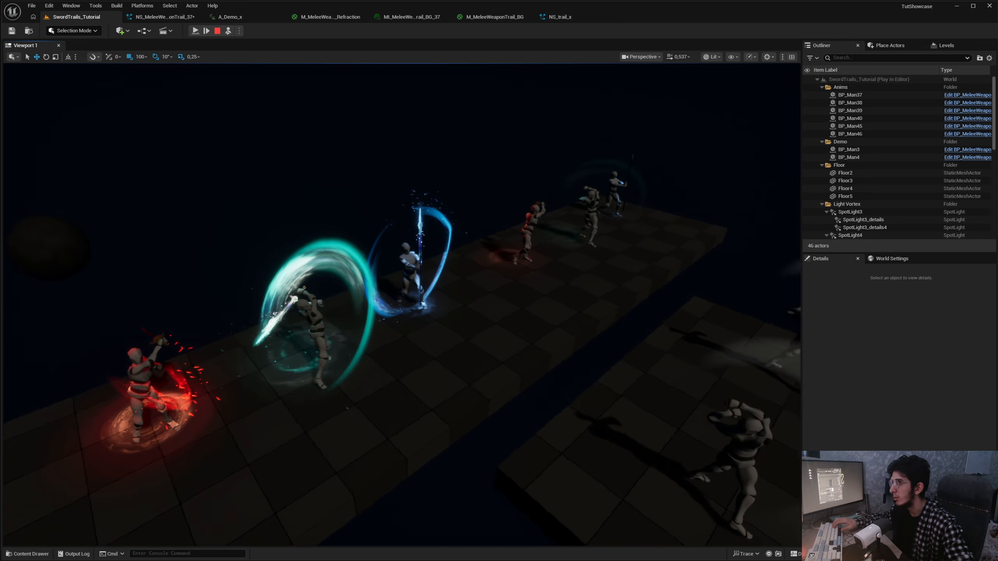